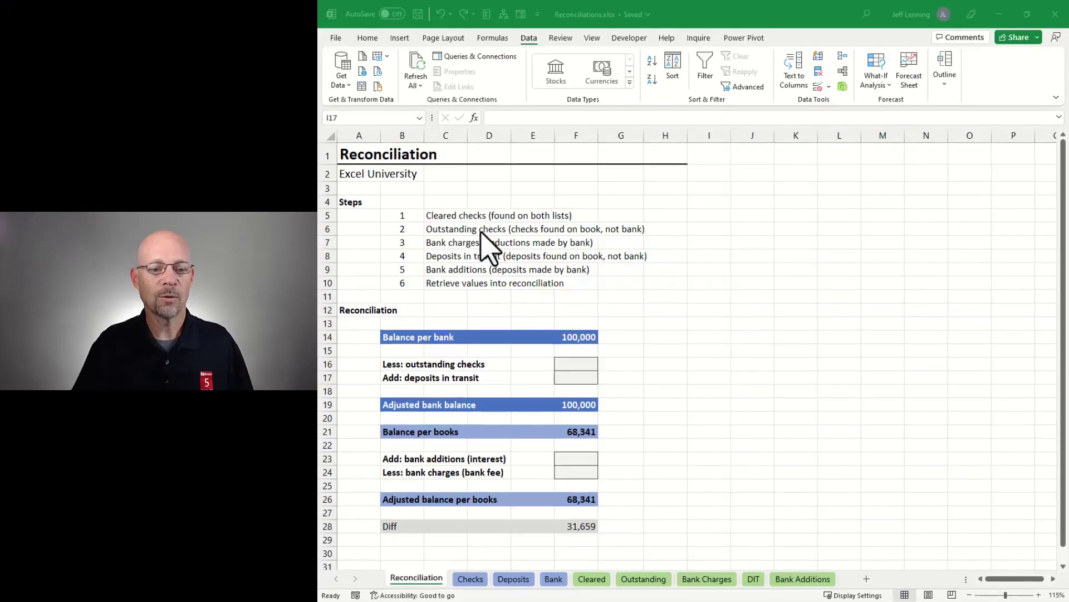
Review the list of reconciliation steps and the source data on the Checks, Deposits and Bank sheets.
drag(402, 215, 423, 283)
click(666, 296)
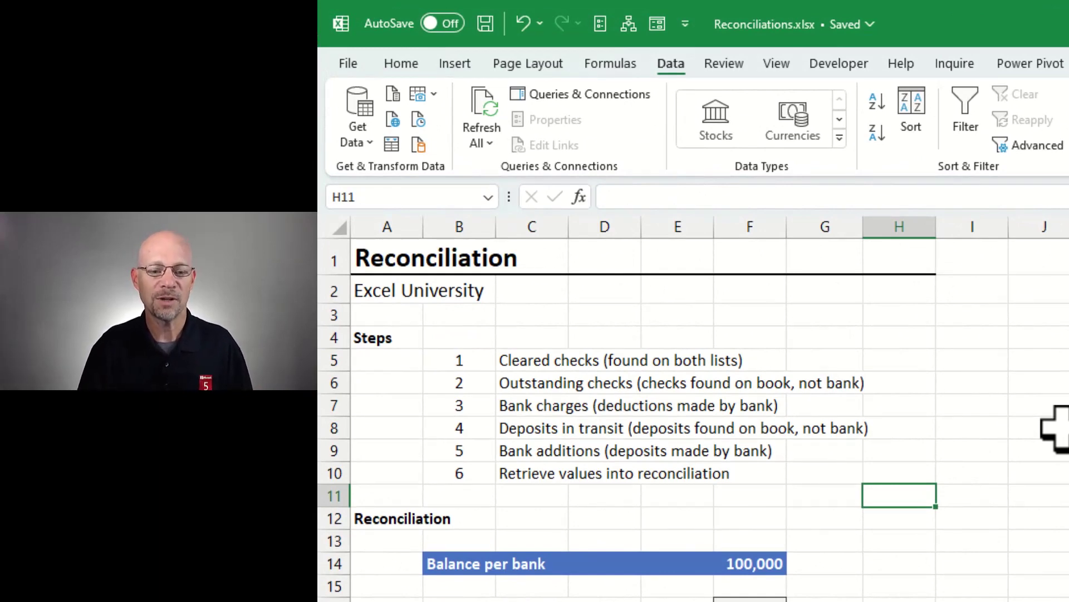
key(ctrl+Page_Down)
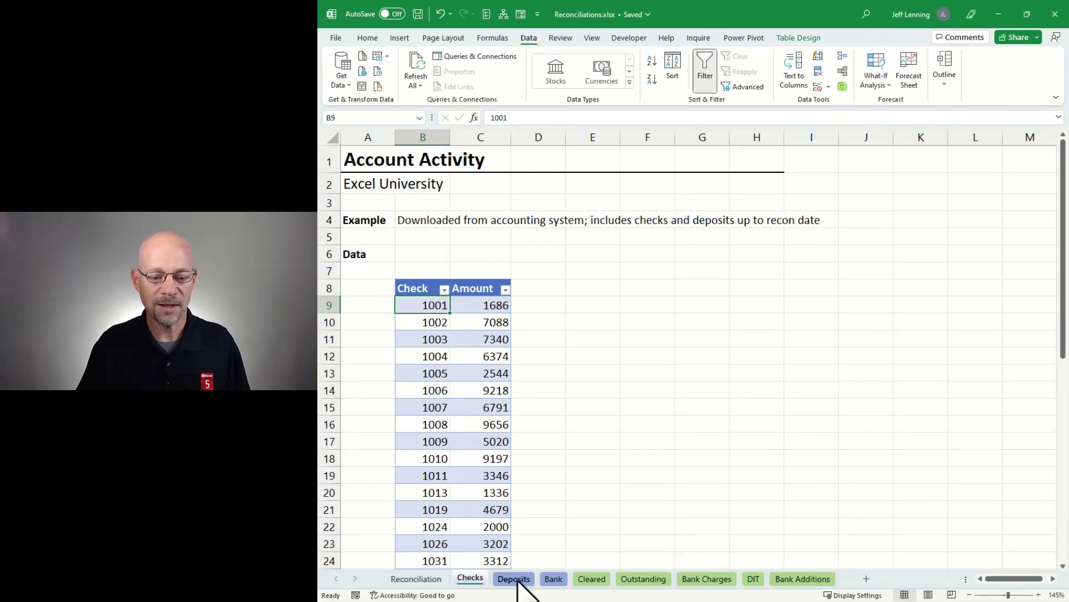
click(514, 579)
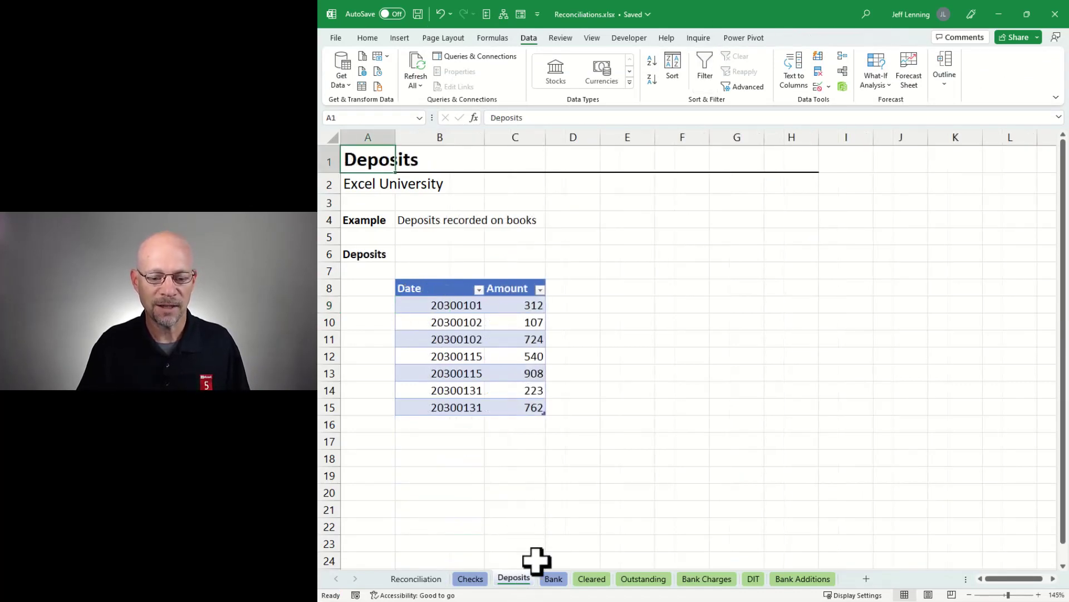
click(554, 580)
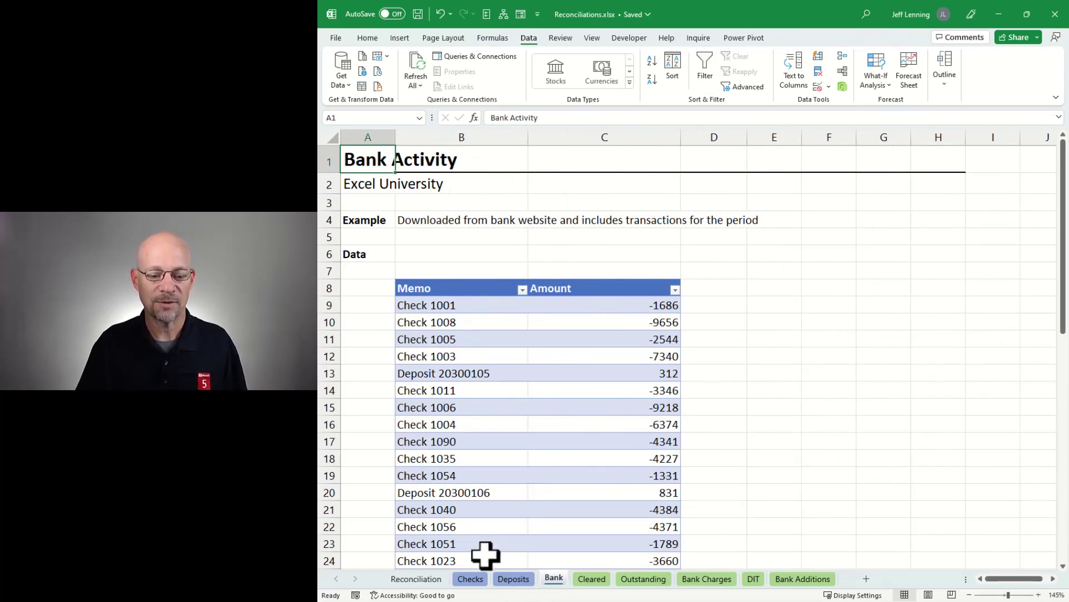
Create a Power Query query from the Checks sheet's table and name it "book - checks".
click(472, 579)
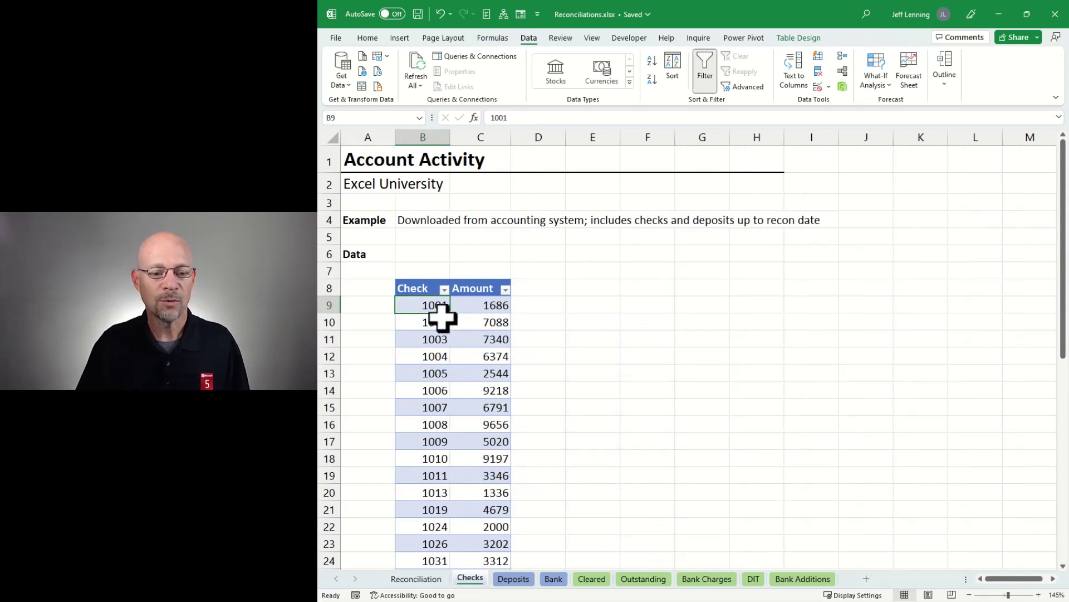
mouse_move(441, 312)
mouse_down()
mouse_move(442, 330)
mouse_move(445, 305)
mouse_up()
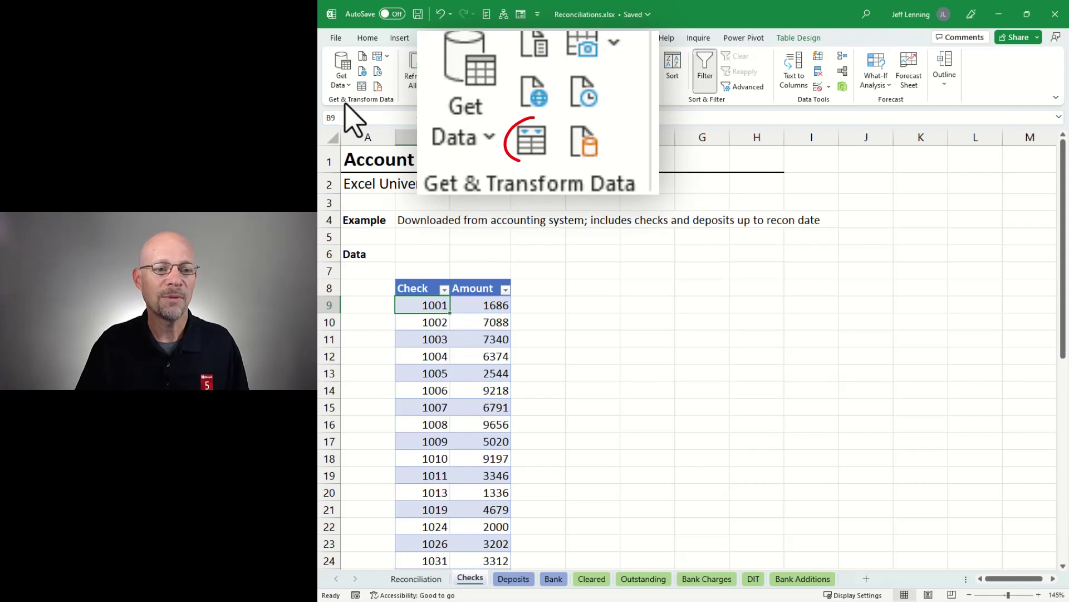
click(361, 87)
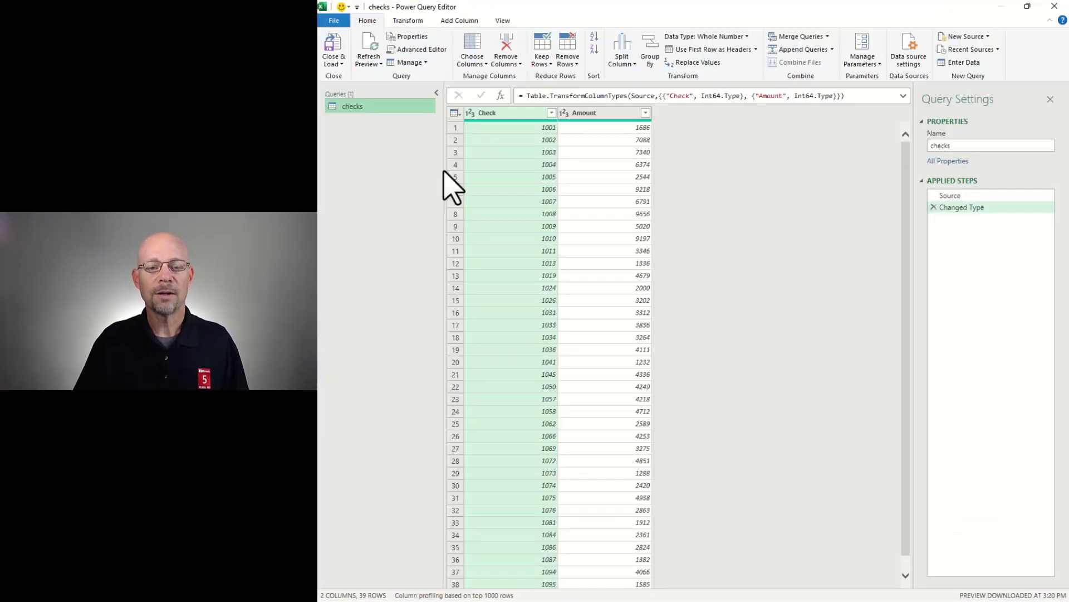
click(968, 148)
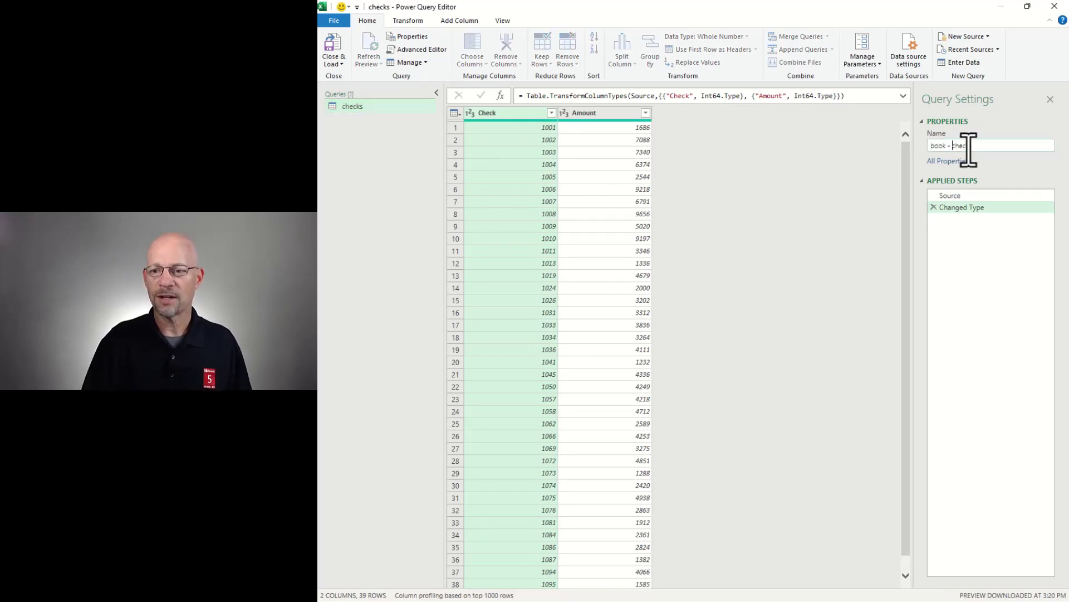
key(Return)
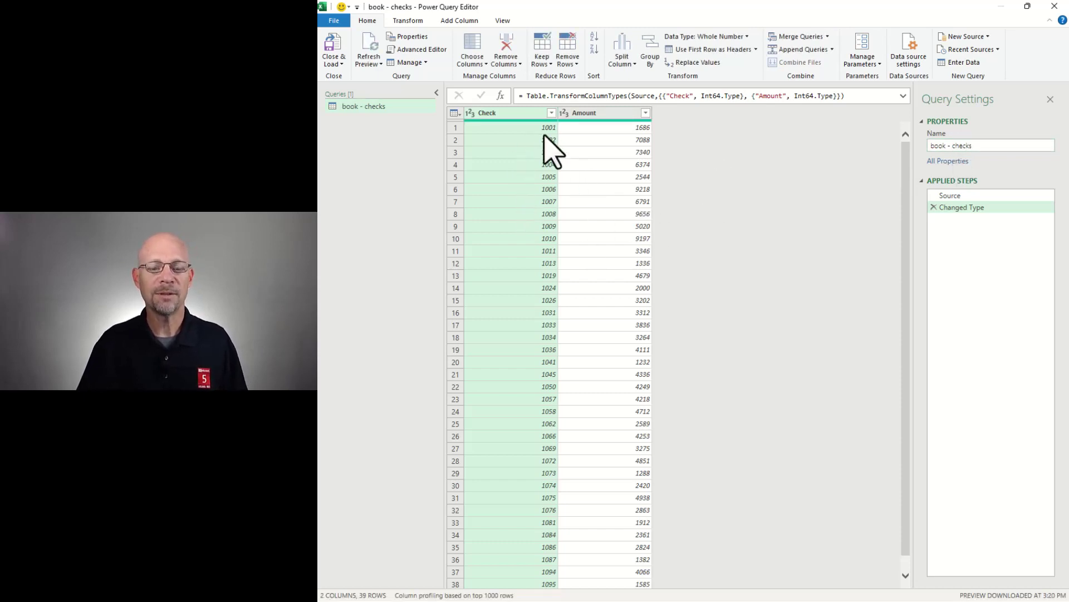
Close the editor and load the "book - checks" query as a connection only.
click(346, 70)
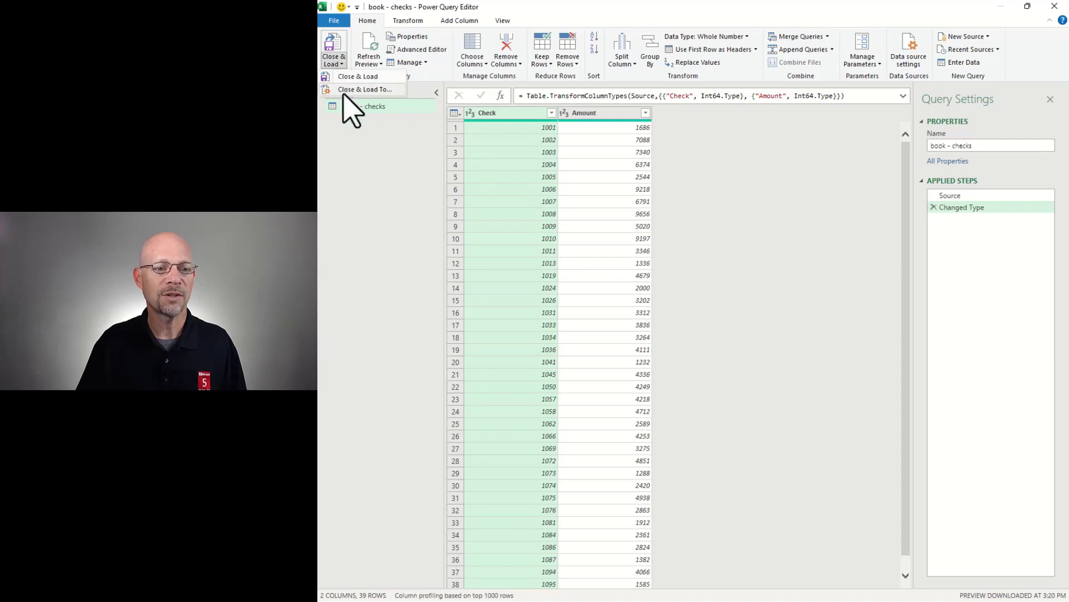
click(348, 89)
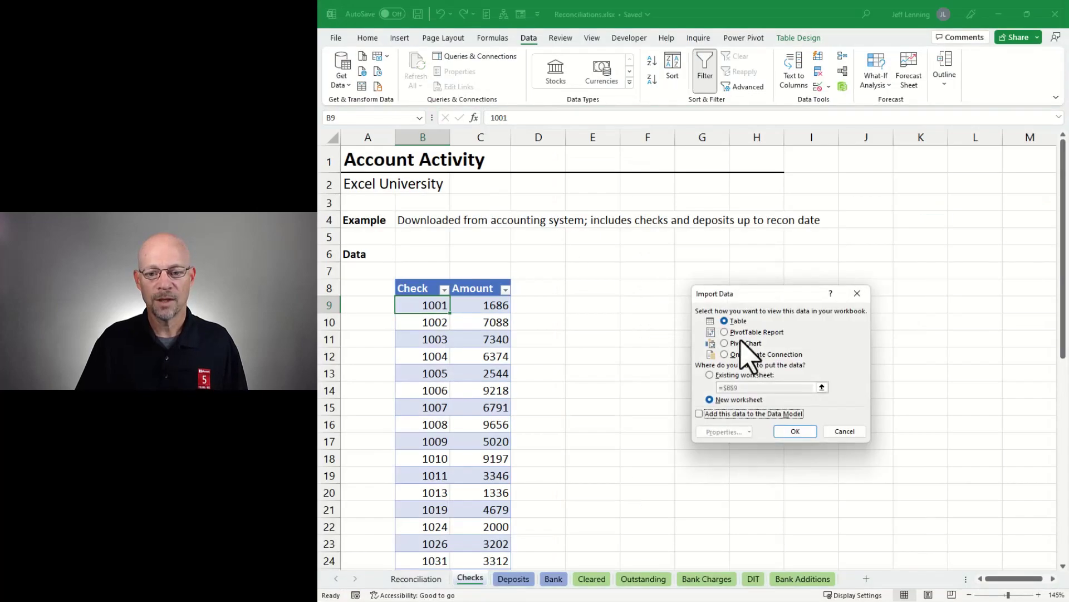
click(736, 355)
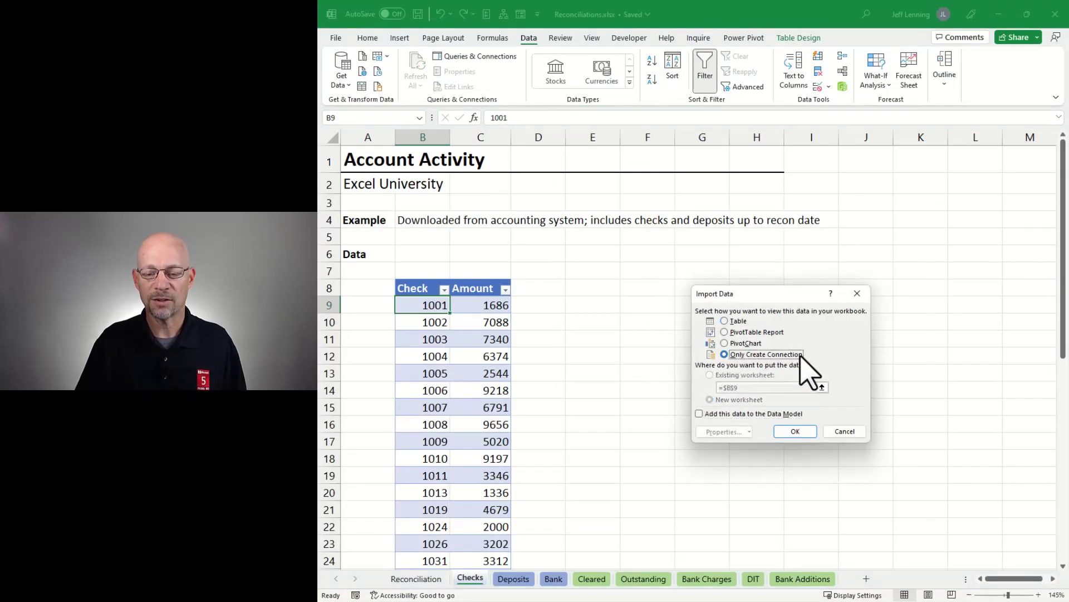
click(797, 431)
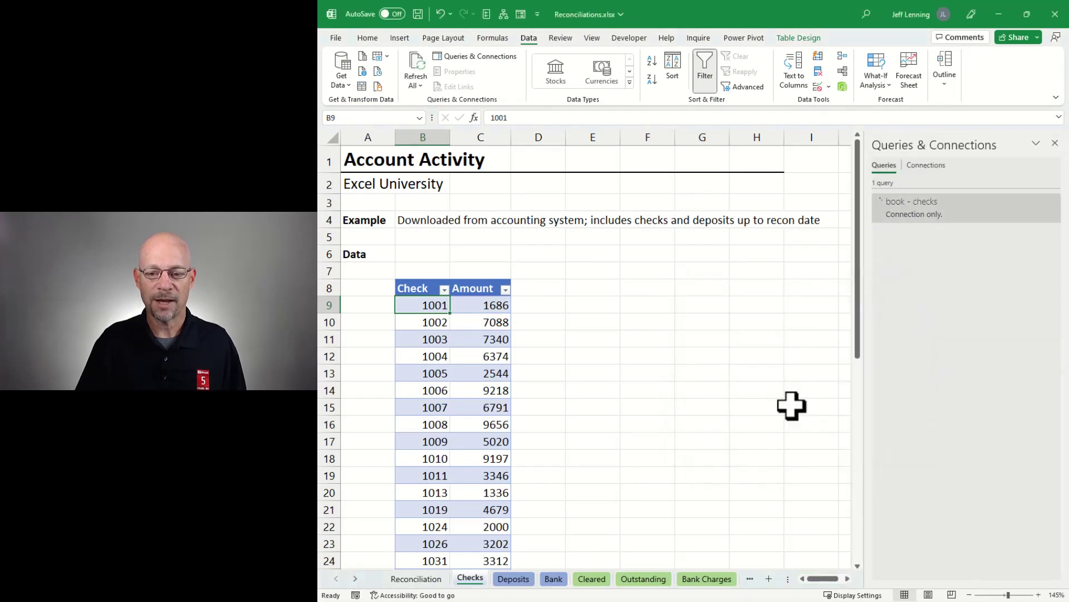
Create a Power Query query from the Deposits sheet's table and name it "book - deposits".
click(514, 580)
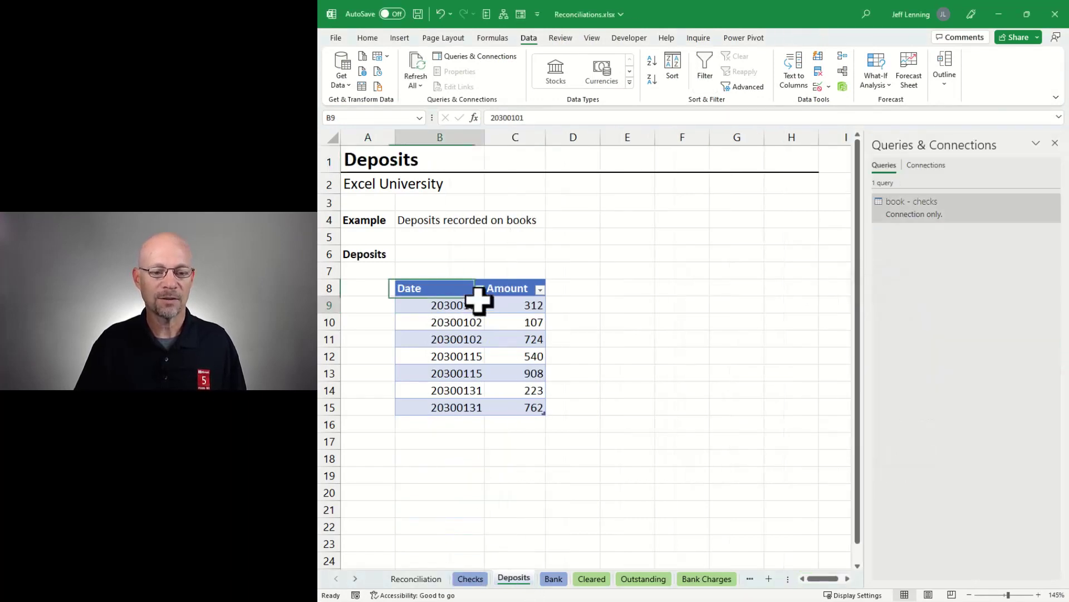
click(363, 86)
click(974, 143)
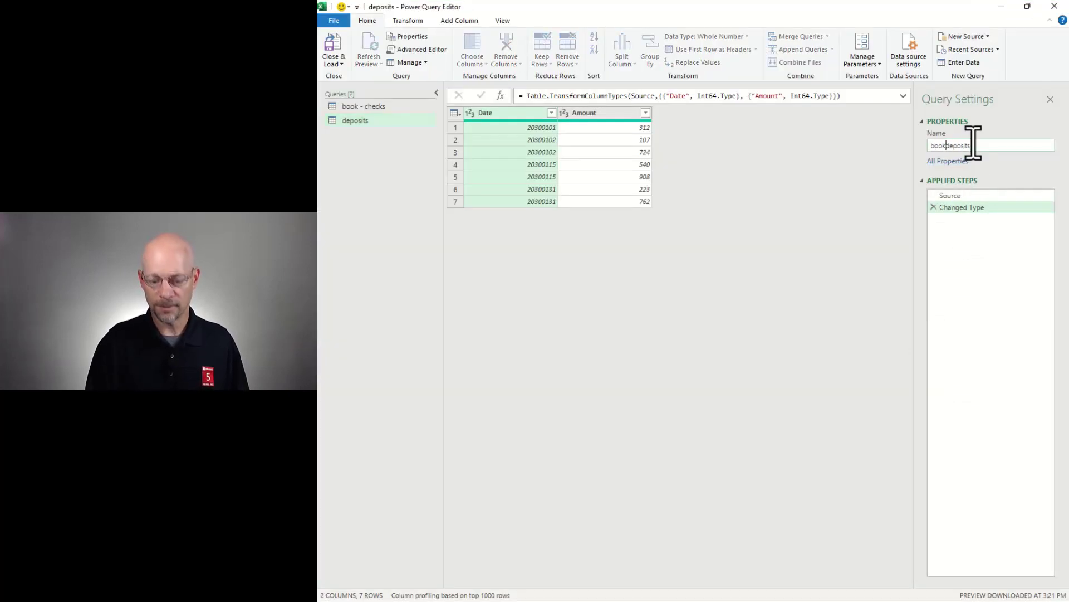
key(Return)
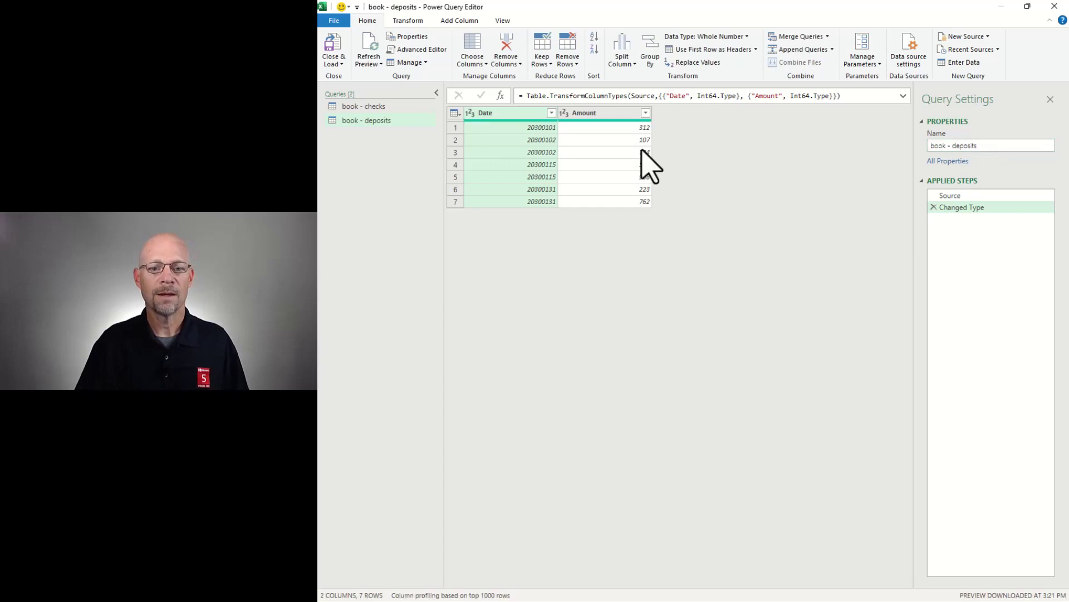
Close the editor and load the "book - deposits" query as a connection only.
click(344, 65)
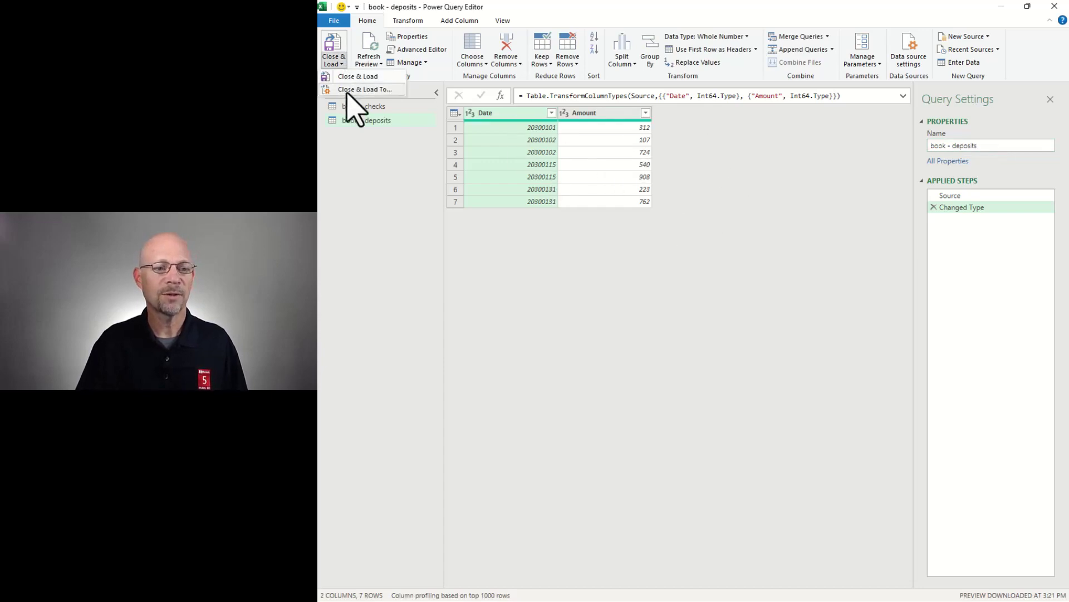
click(353, 89)
click(741, 354)
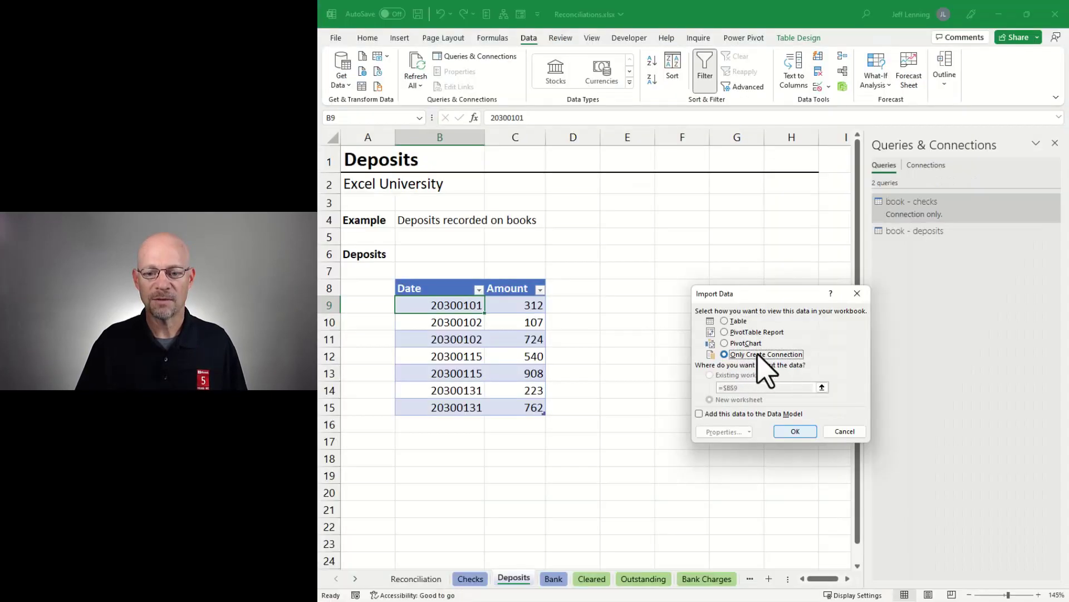
click(796, 431)
Create a Power Query query from the Bank sheet's table and name it "bank - all".
key(ctrl+Page_Down)
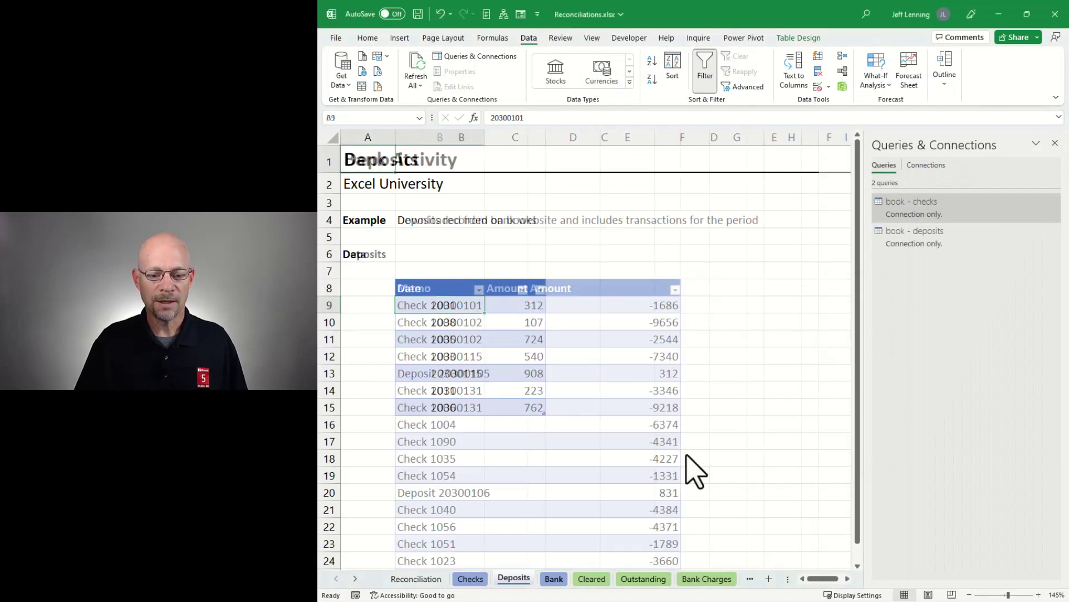
click(495, 305)
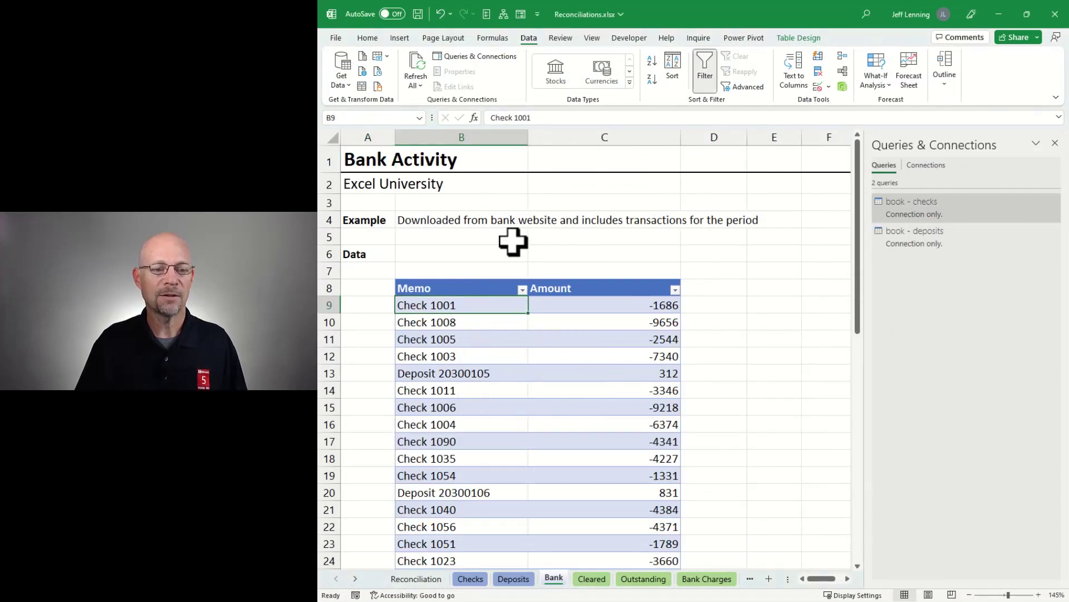
click(362, 86)
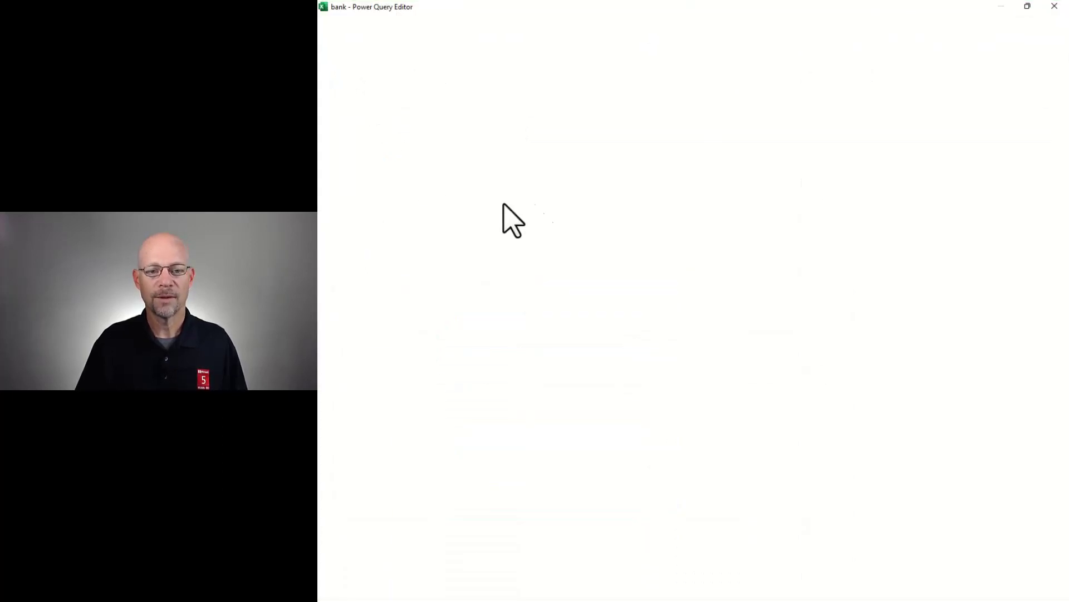
click(985, 146)
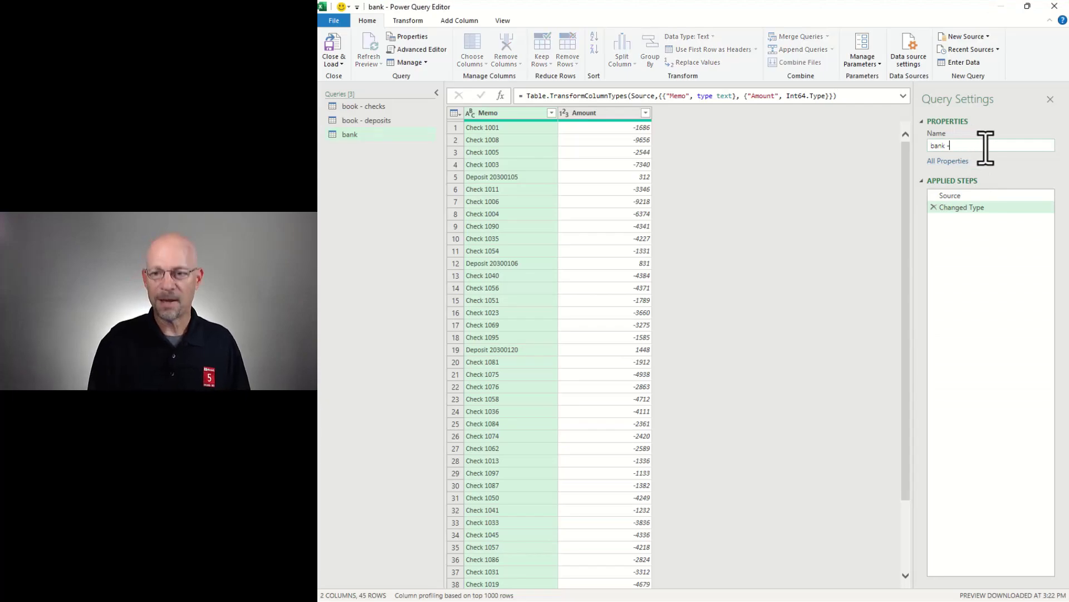
text(- all)
key(Return)
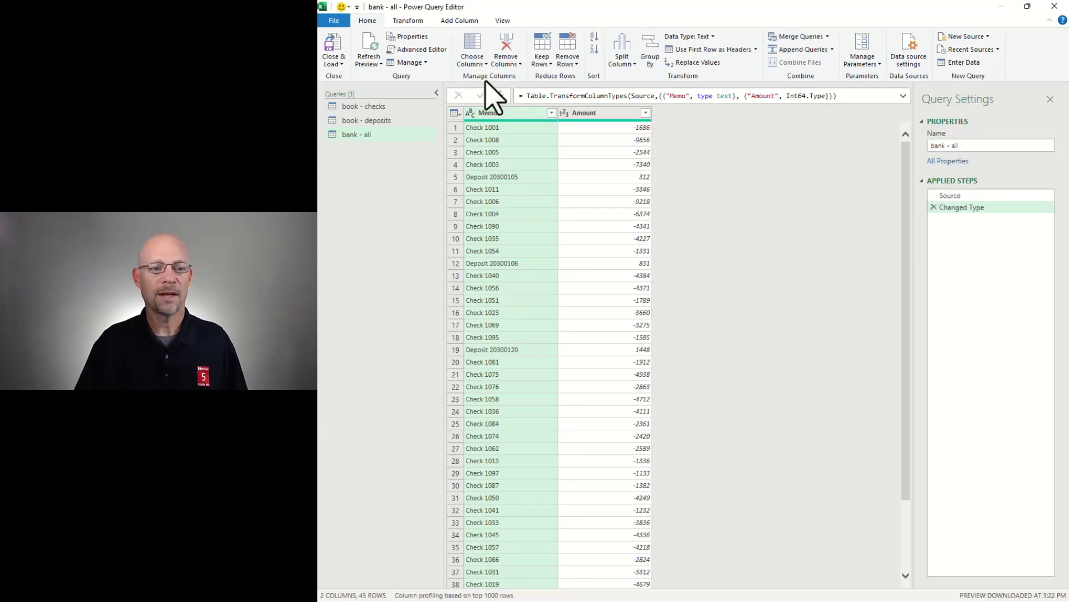
Close the editor and load the "bank - all" query as a connection only.
click(340, 63)
click(358, 107)
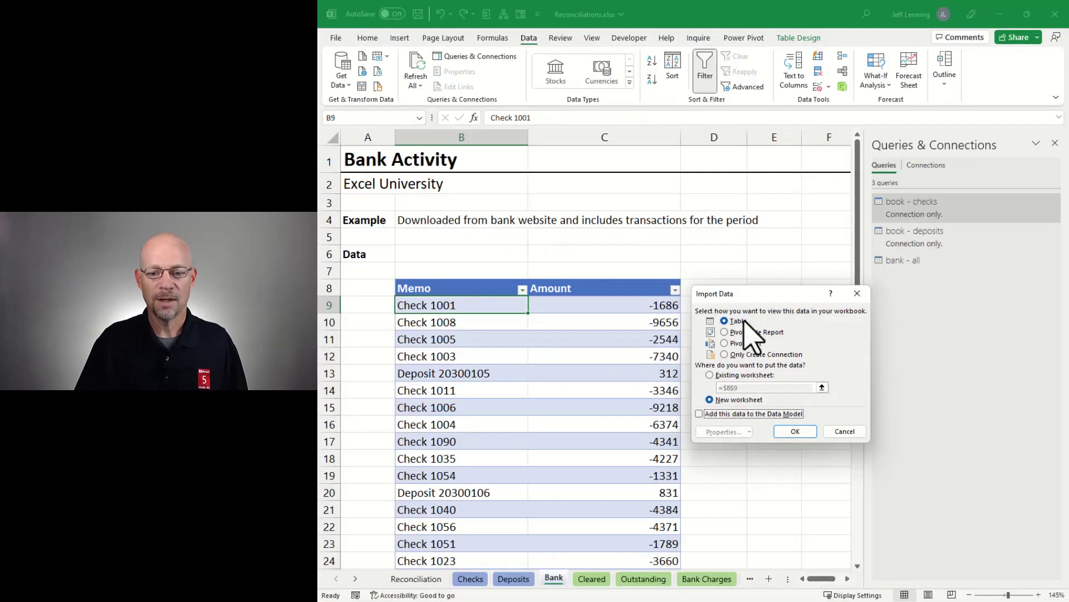
click(756, 355)
click(795, 431)
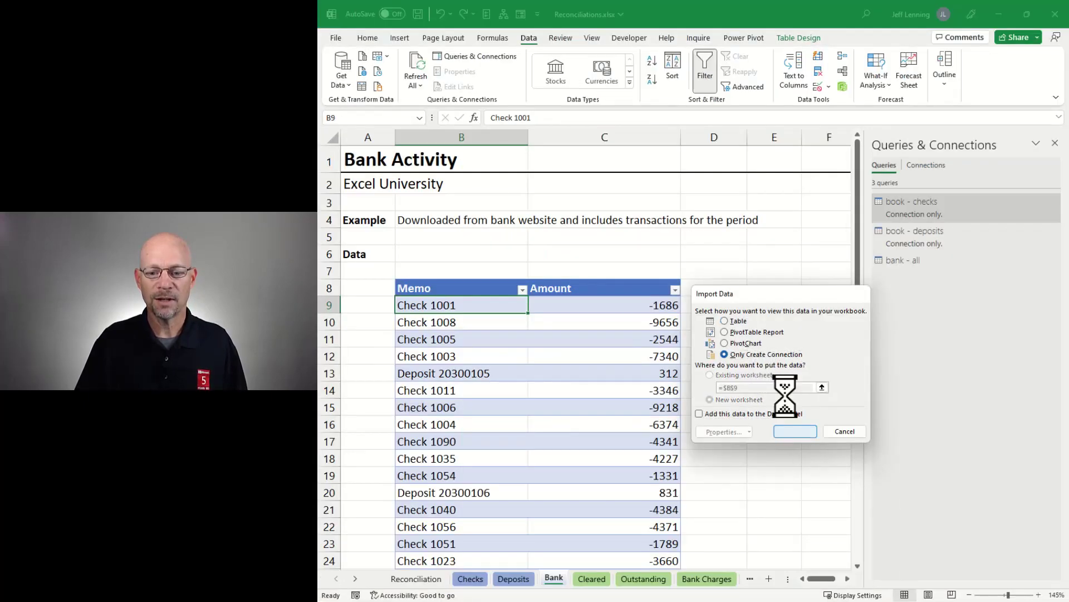
Look over the Checks, Deposits, Bank and Cleared sheets and reread the six steps on the Reconciliation sheet.
click(470, 578)
click(513, 579)
click(553, 580)
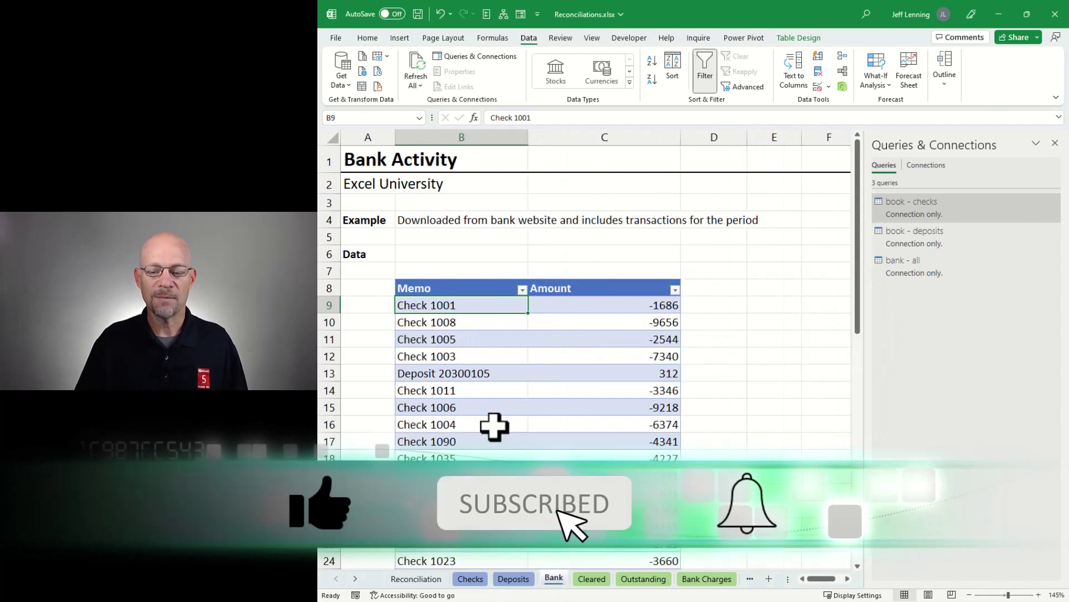
click(592, 578)
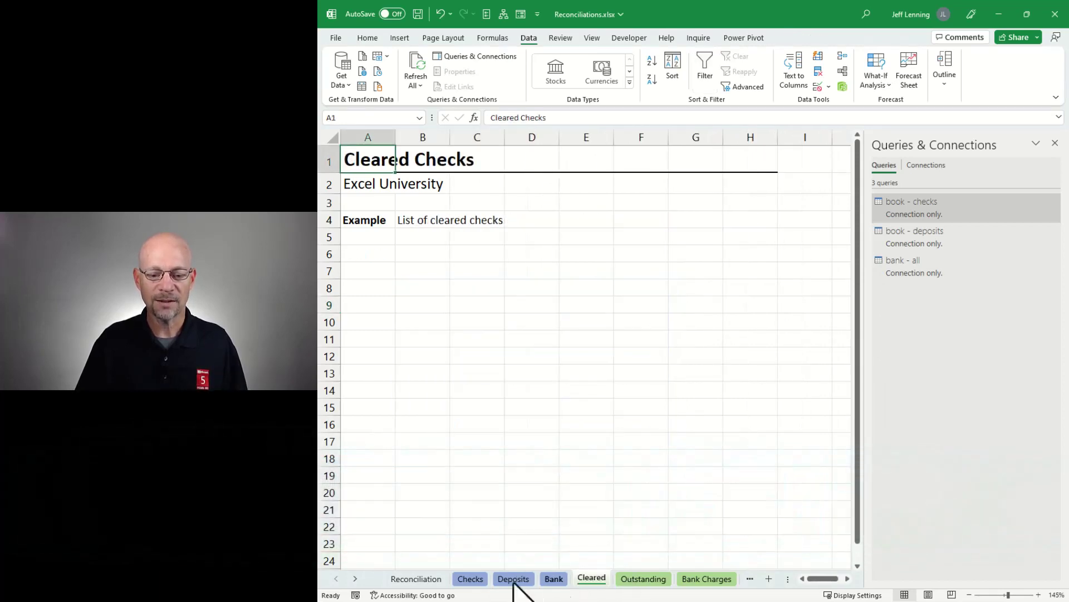
click(424, 580)
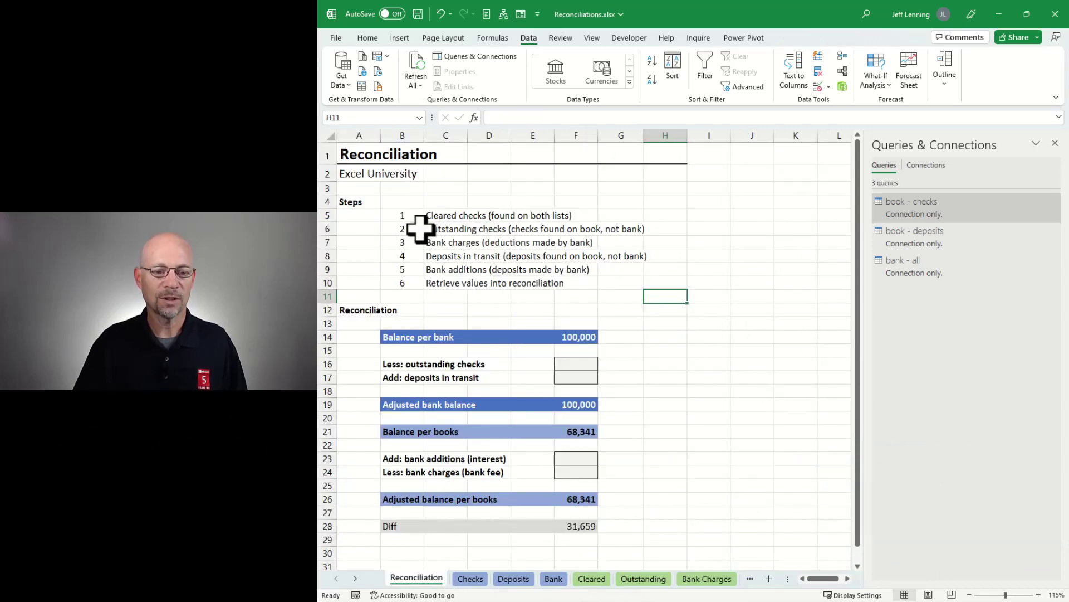
click(411, 215)
drag(415, 216, 607, 270)
drag(423, 283, 546, 285)
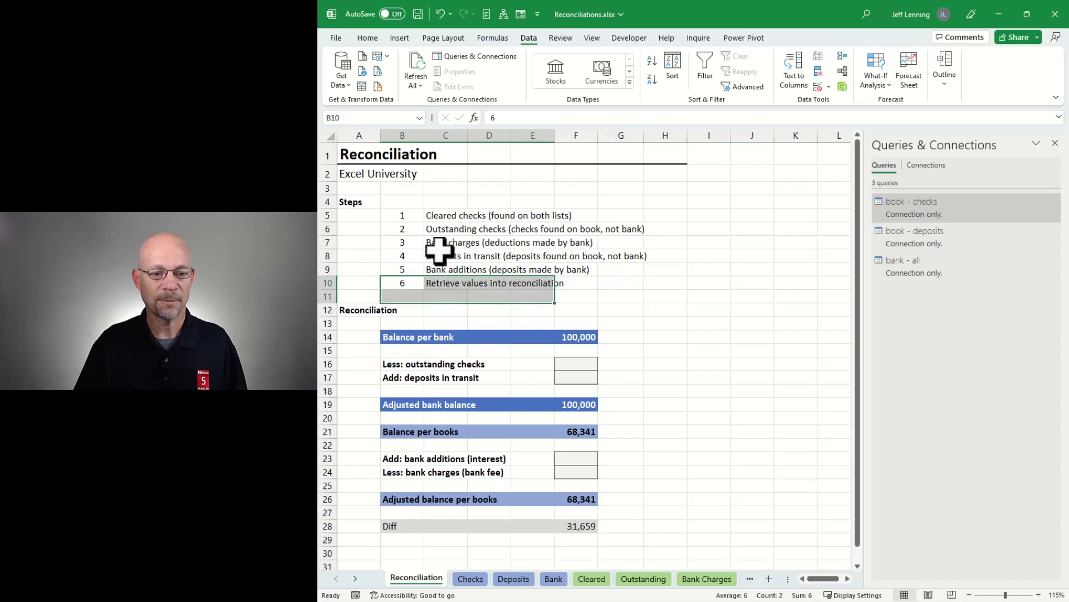
Examine the Cleared sheet and compare the check numbers on the Checks sheet with the Memo and Amount columns on Bank.
click(412, 214)
click(591, 579)
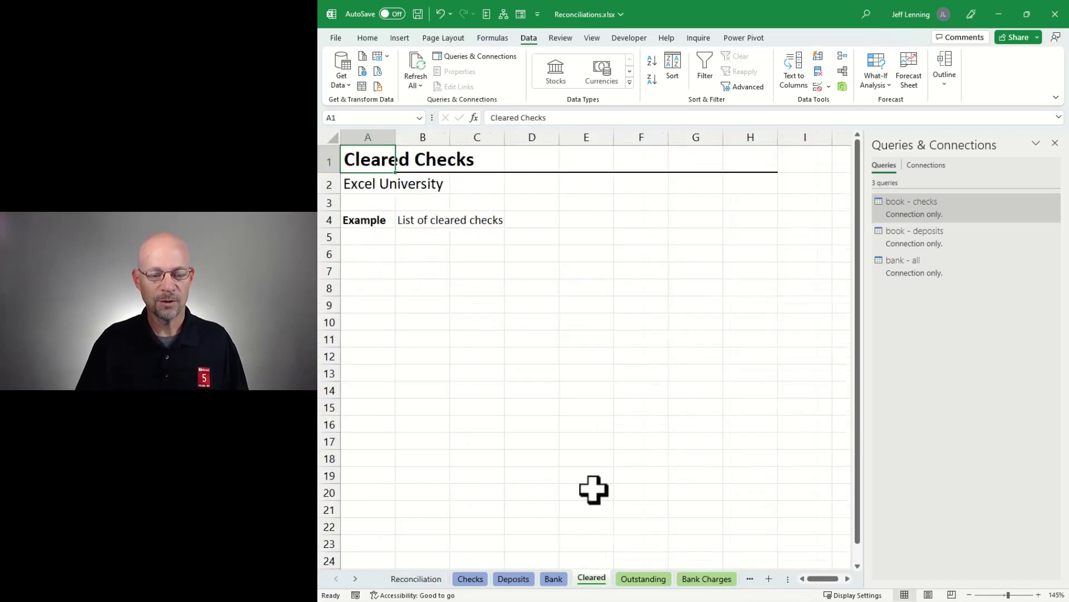
click(427, 254)
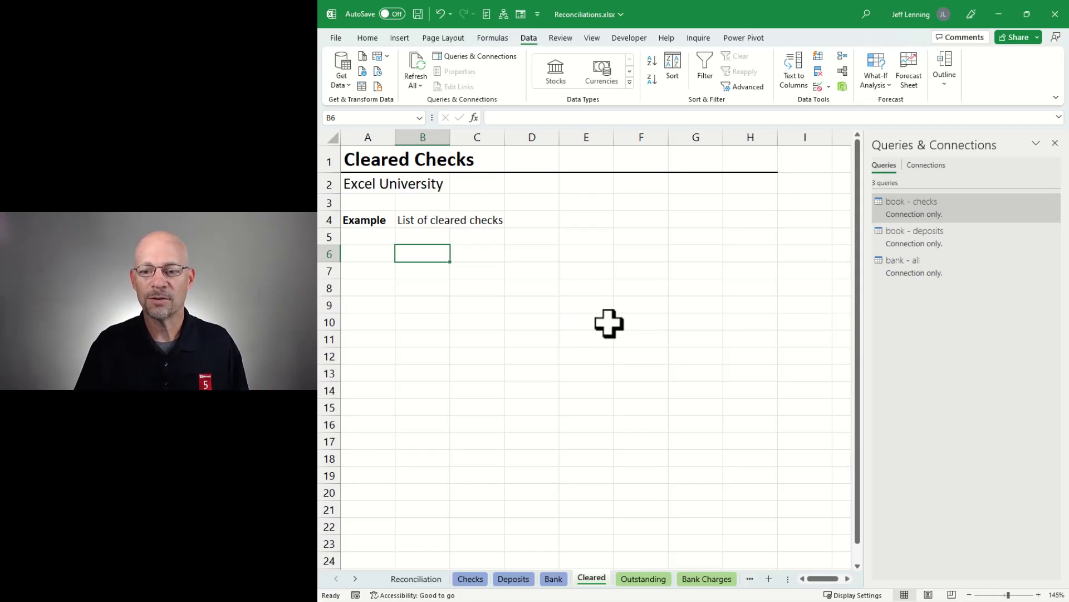
click(472, 579)
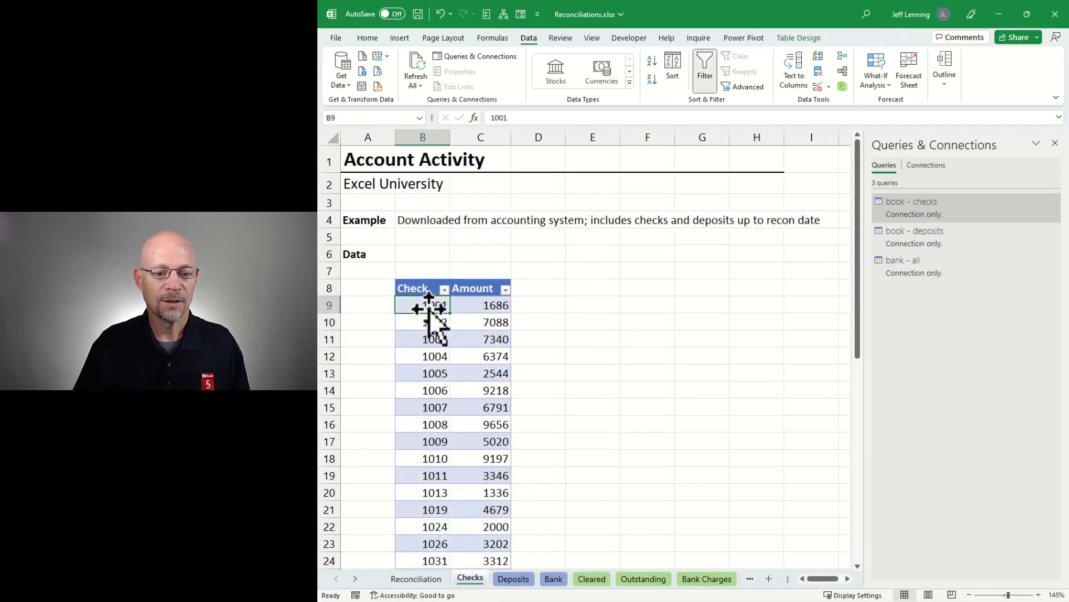
click(553, 579)
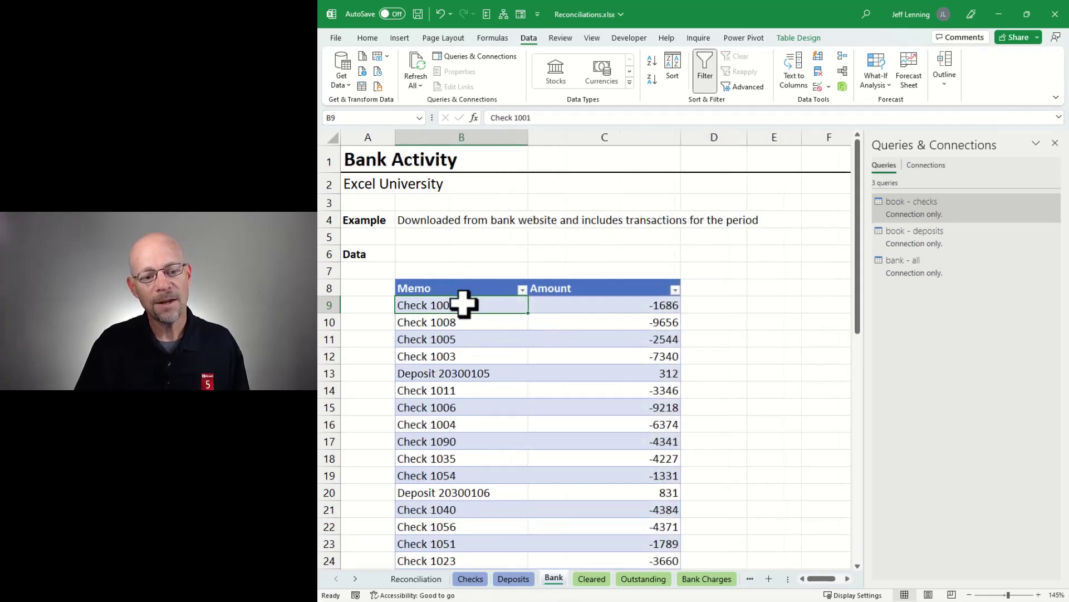
drag(460, 304, 472, 440)
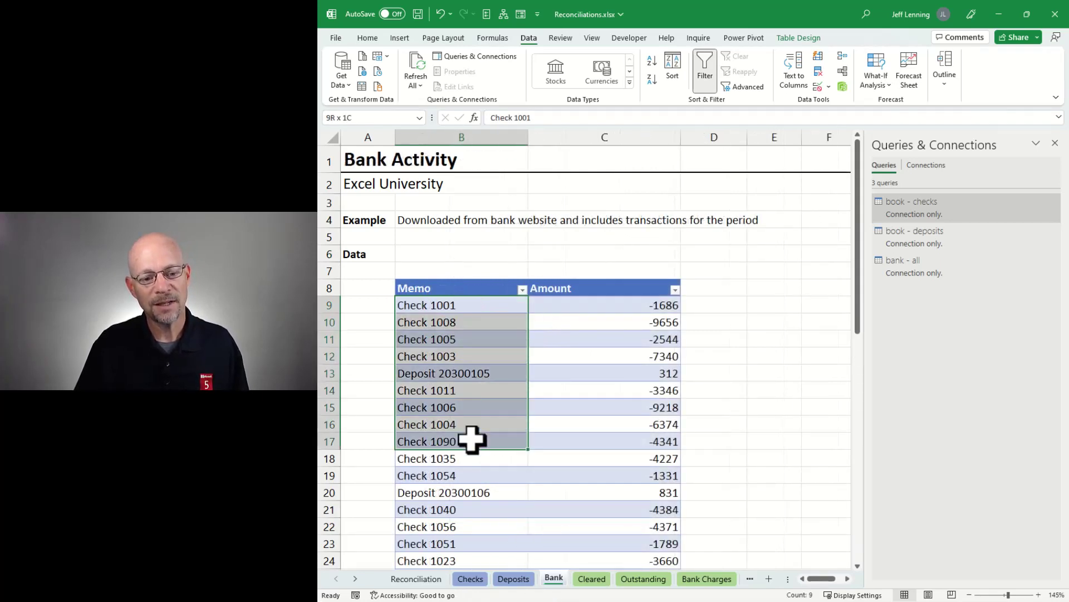
click(563, 306)
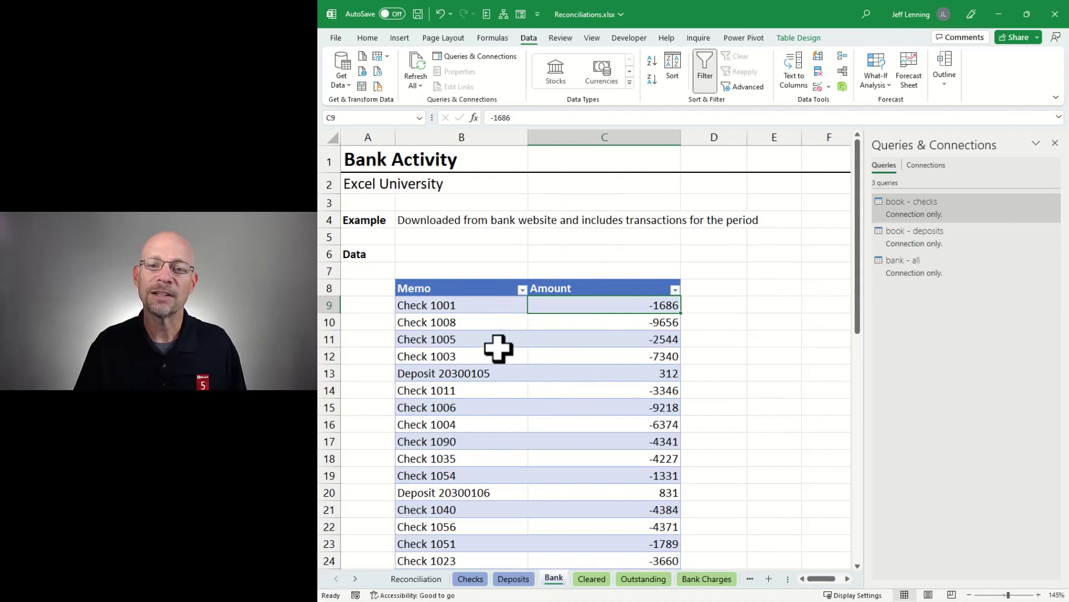
Create a new query that references "bank - all" and name it "bank - checks".
click(495, 305)
click(471, 579)
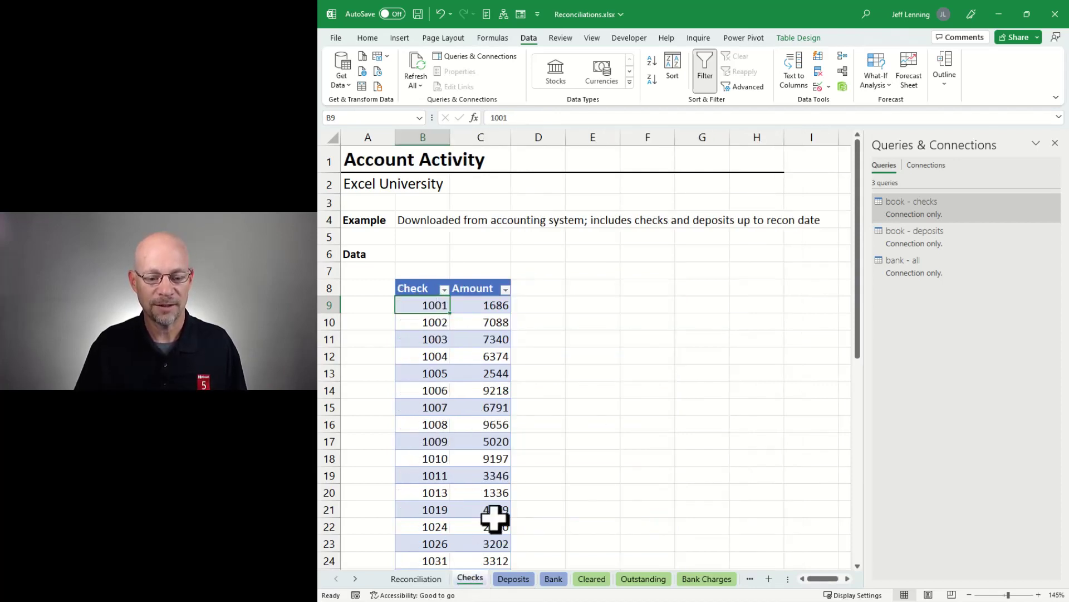
click(556, 578)
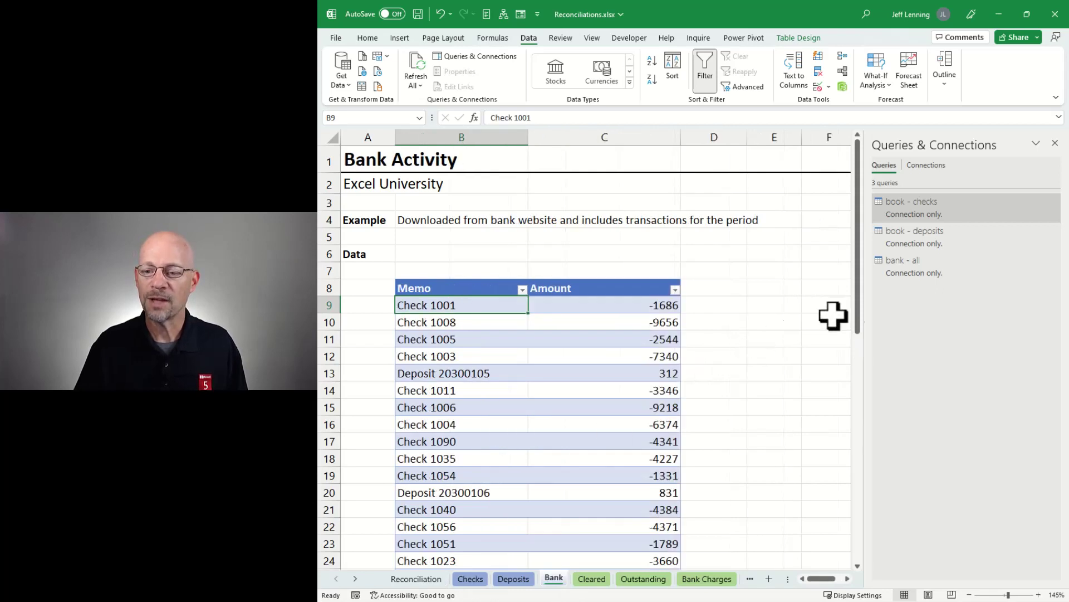
right_click(913, 271)
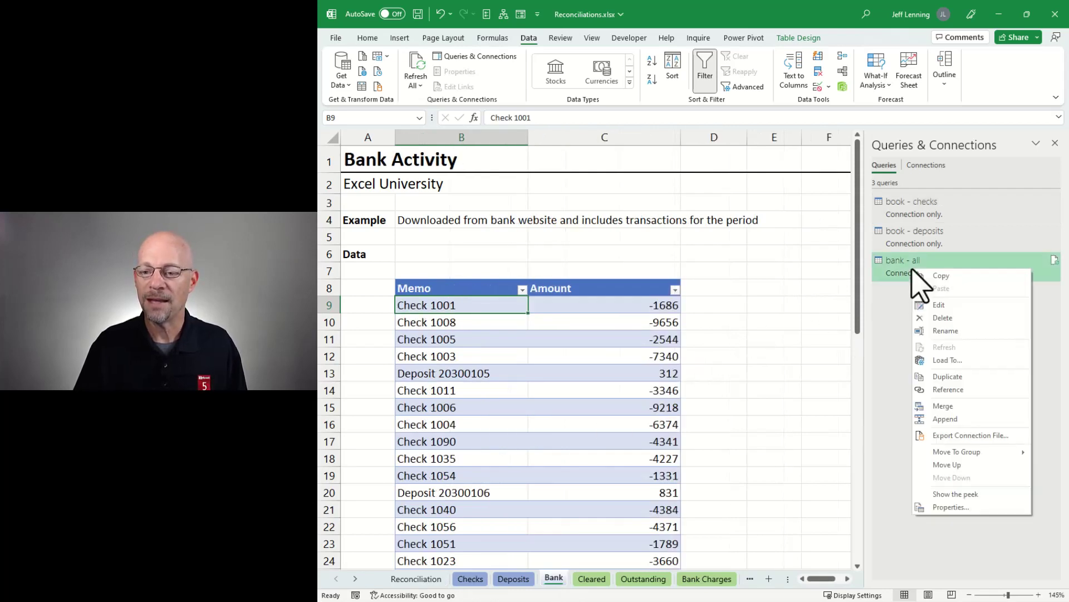
click(973, 391)
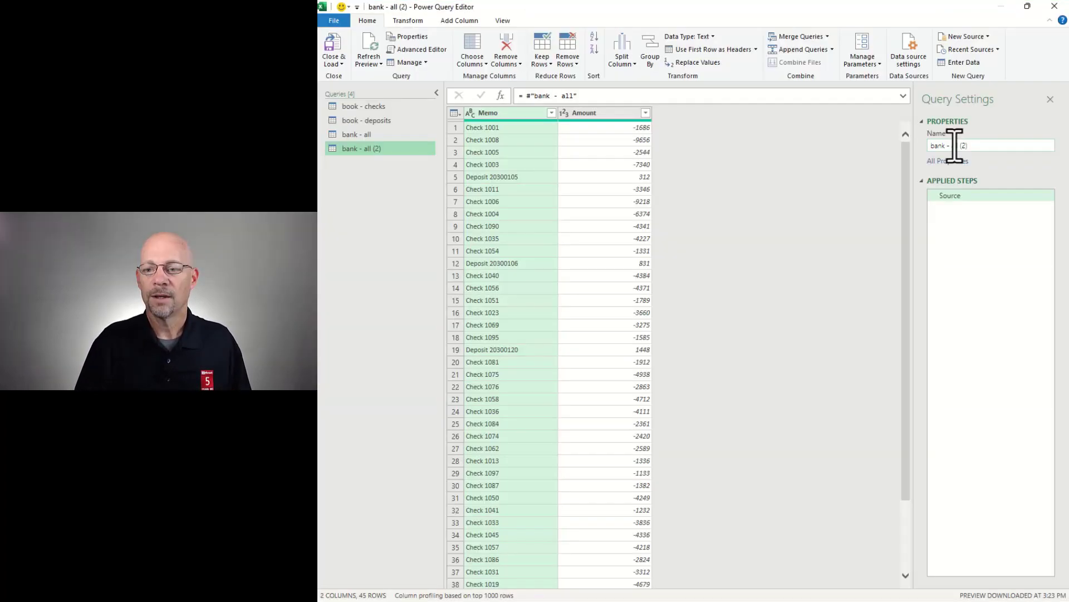
drag(954, 145, 981, 145)
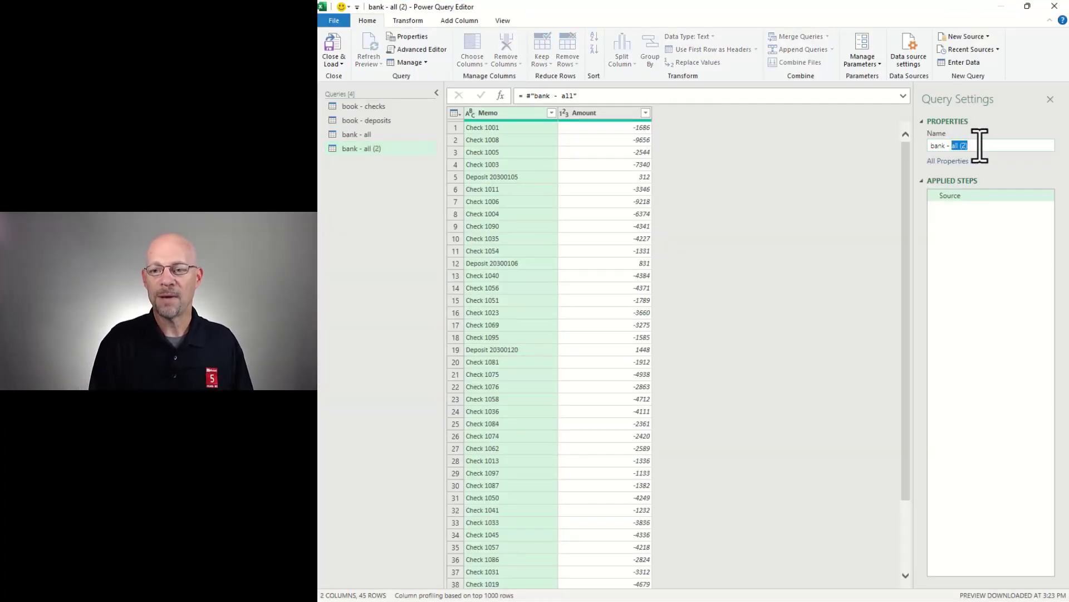
key(Return)
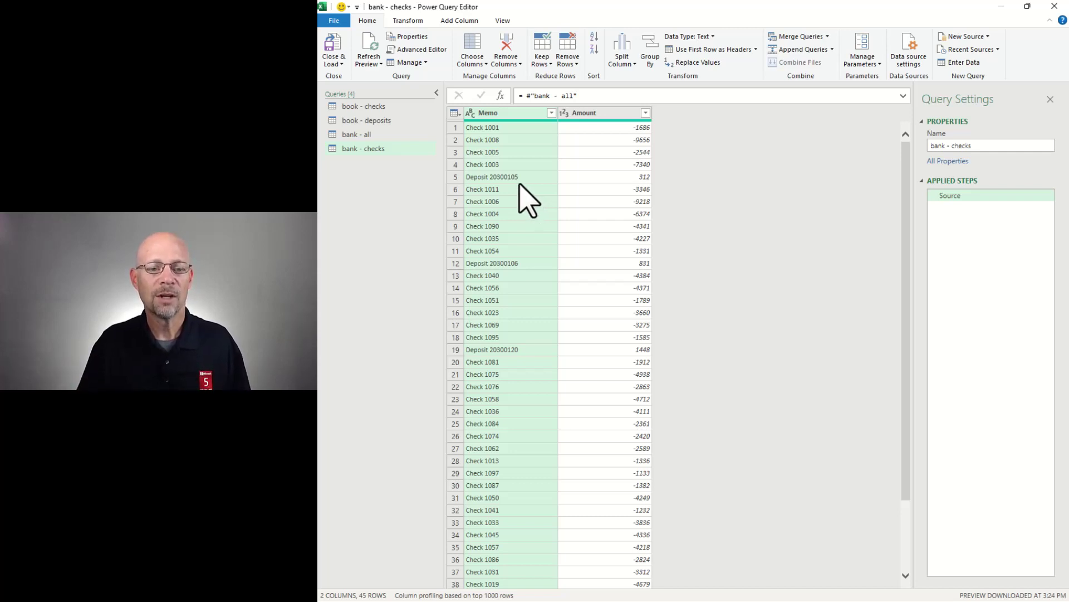
Filter the "bank - checks" query to keep only rows whose Memo begins with "Check".
click(552, 112)
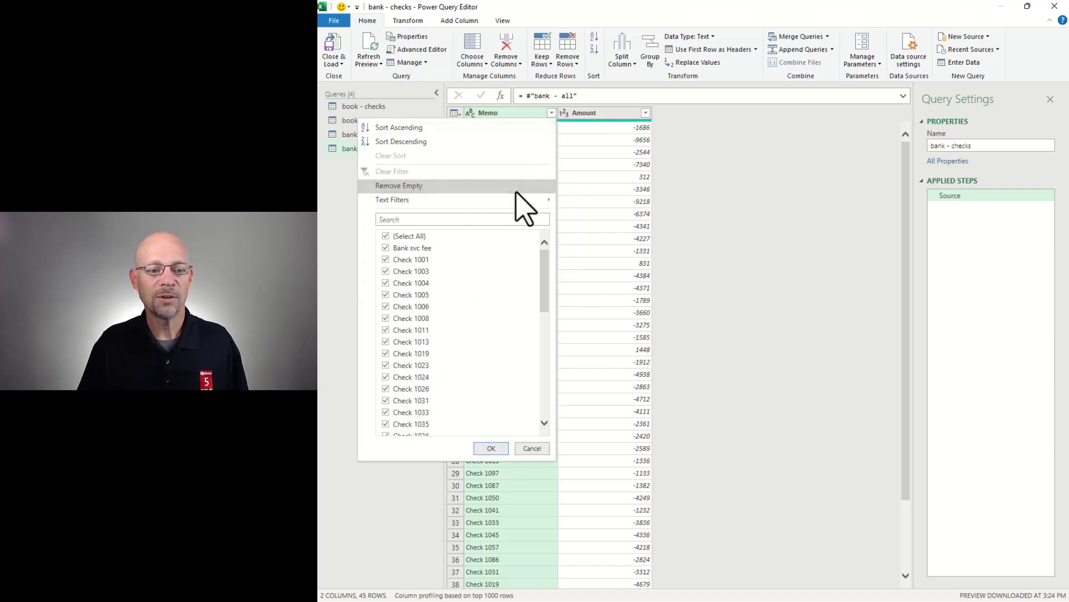
mouse_move(517, 201)
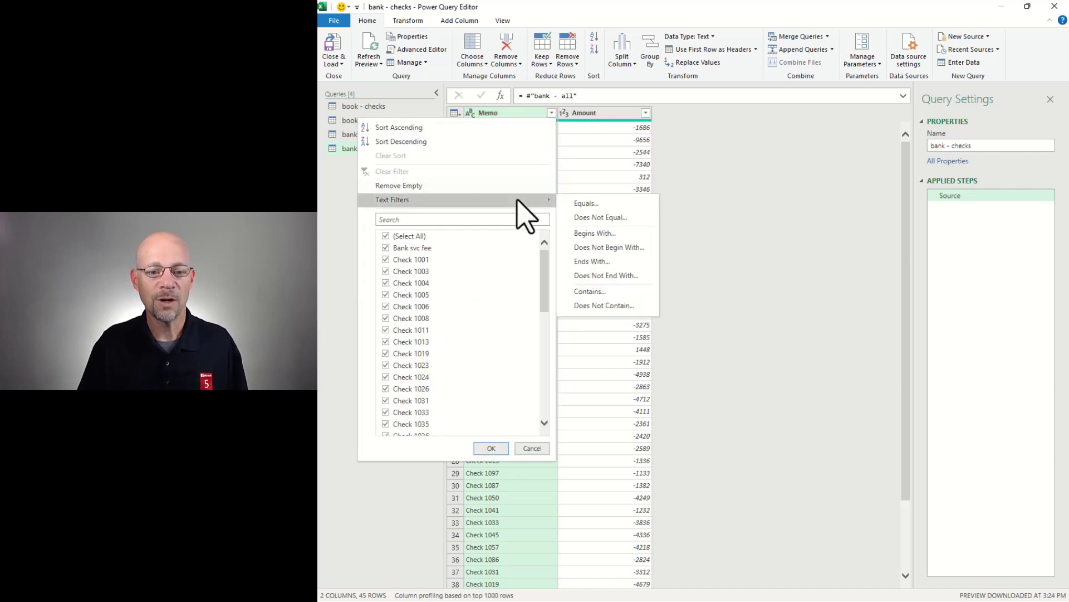
click(606, 234)
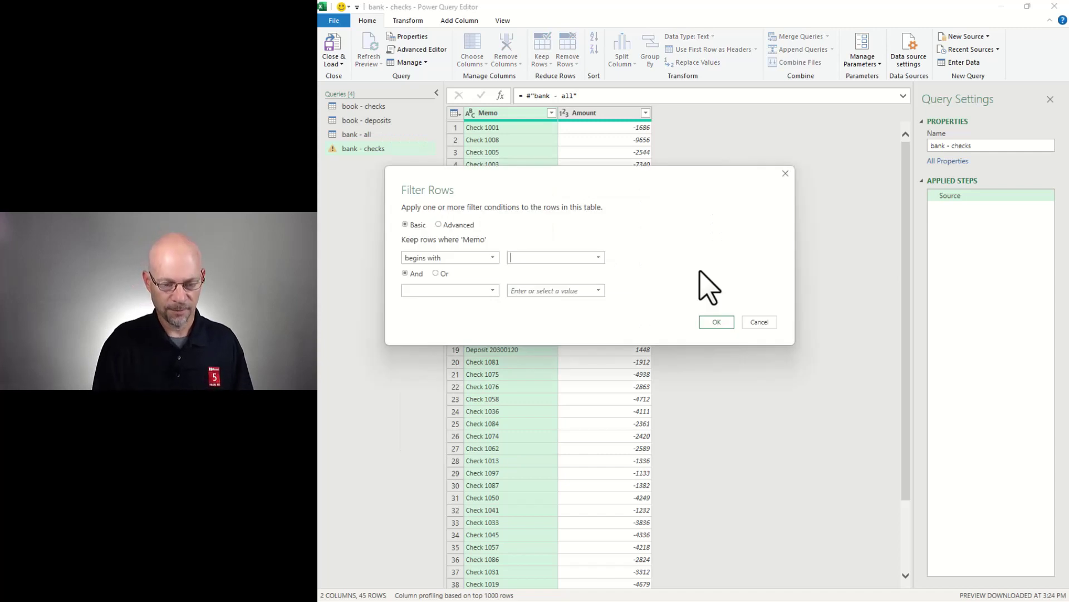
click(718, 322)
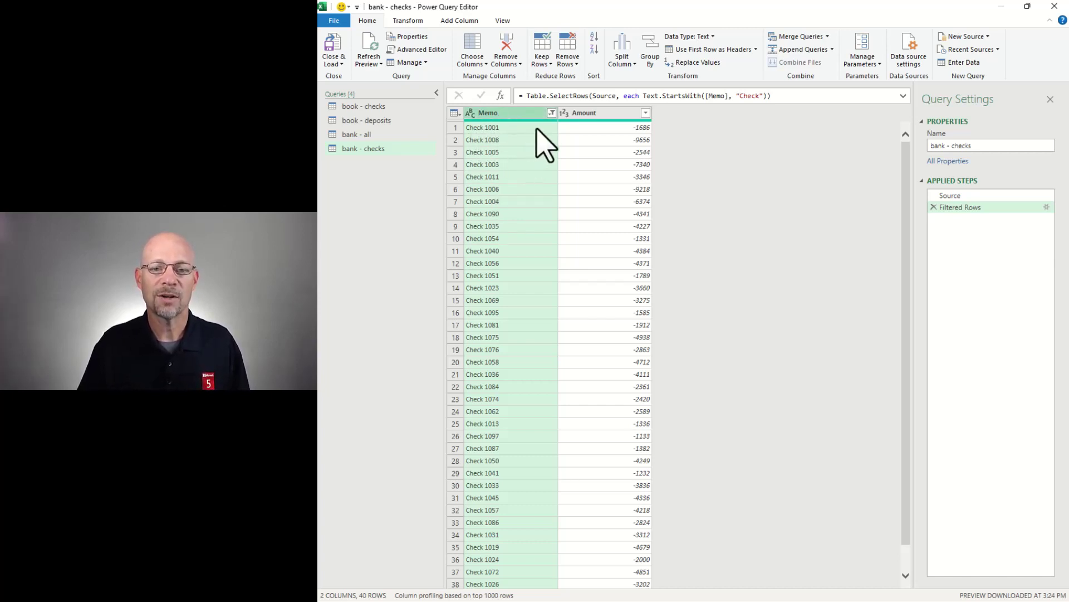
Split the Memo column by the space delimiter at each occurrence.
click(623, 63)
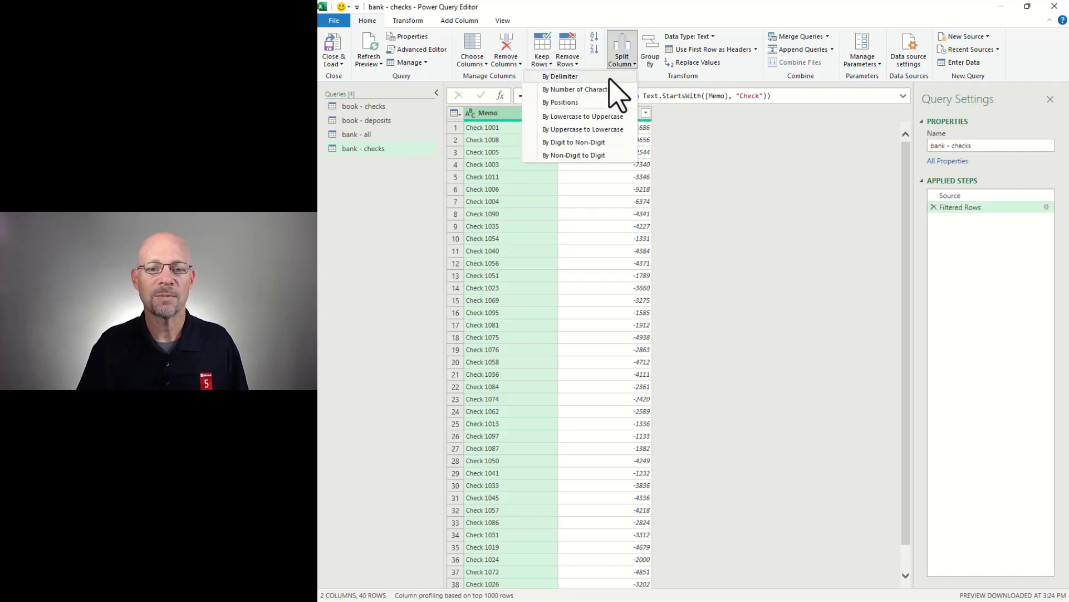
click(616, 78)
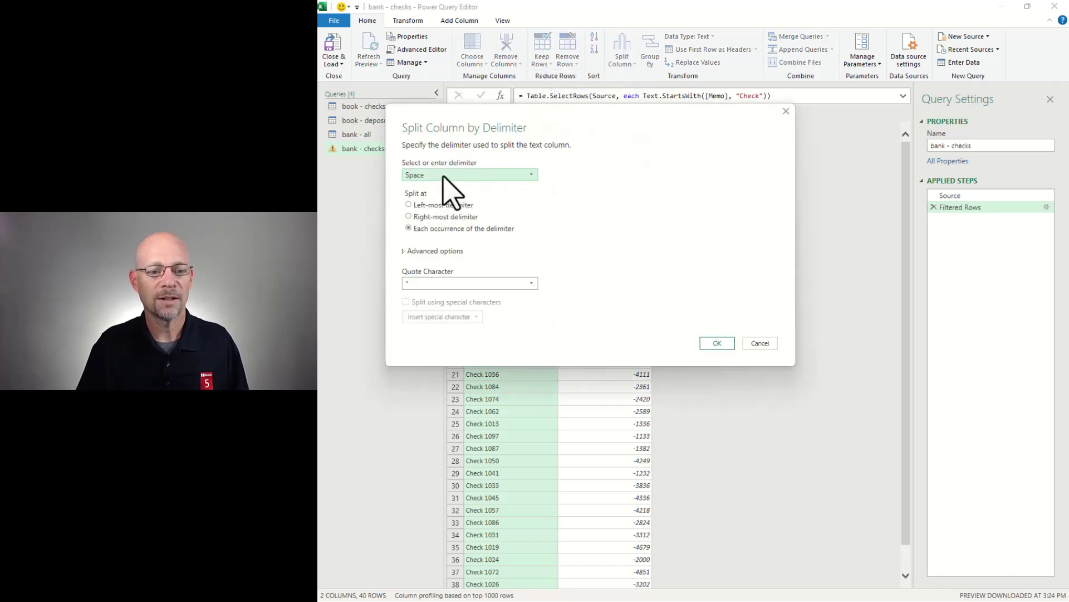
click(513, 175)
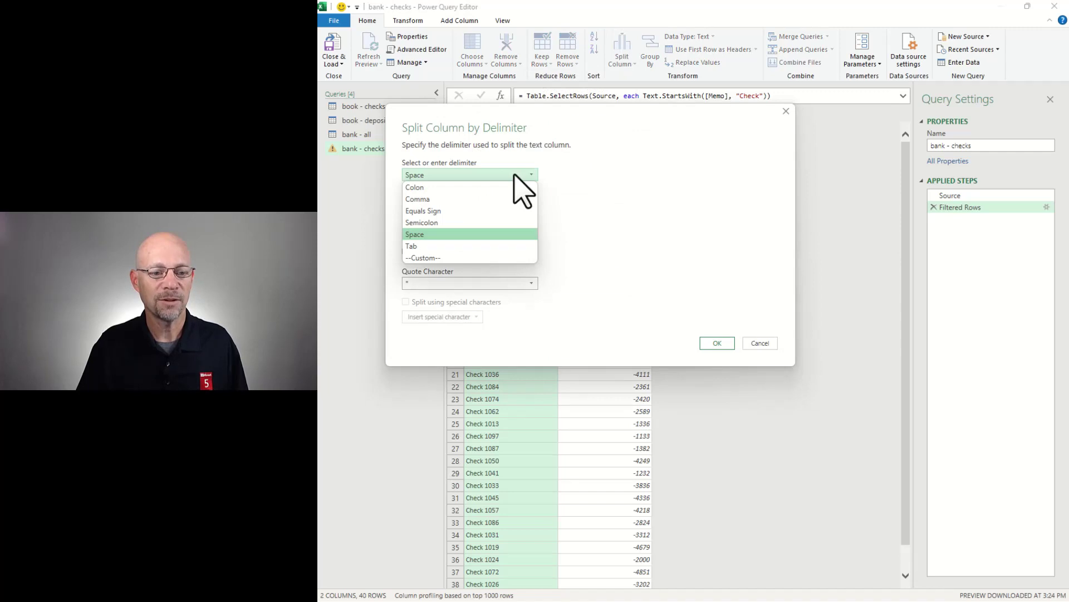
click(513, 174)
click(716, 344)
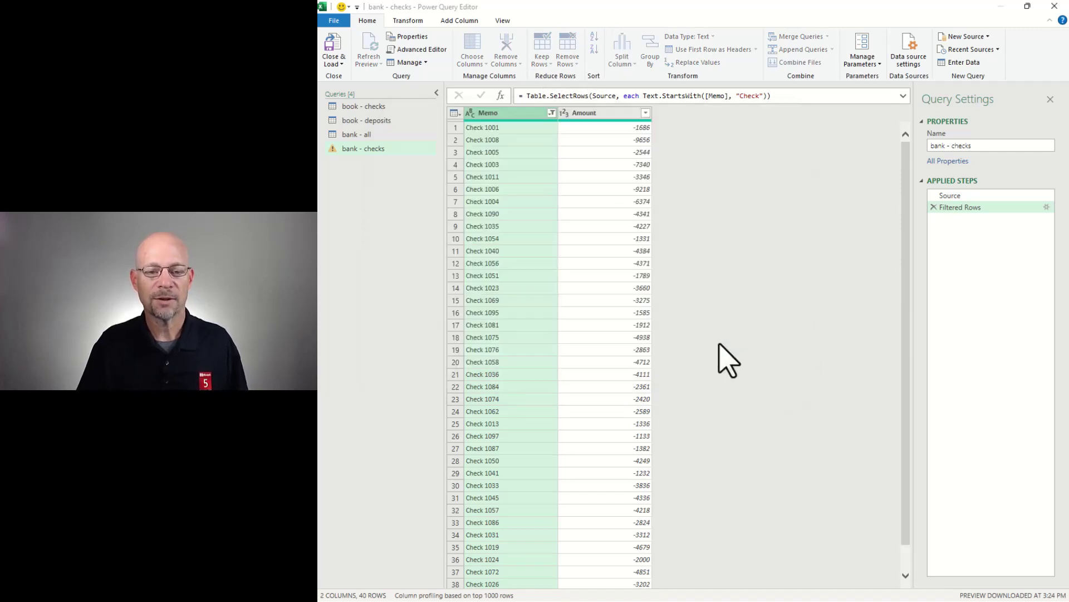
Remove the Memo.1 column and rename the Memo.2 column to CkNum.
click(502, 115)
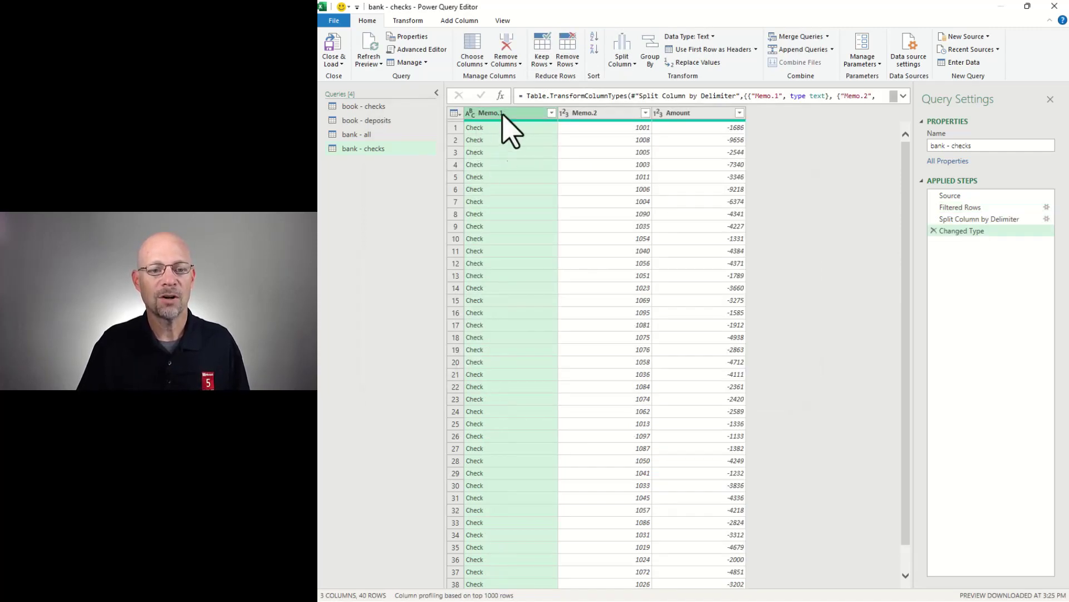
click(508, 49)
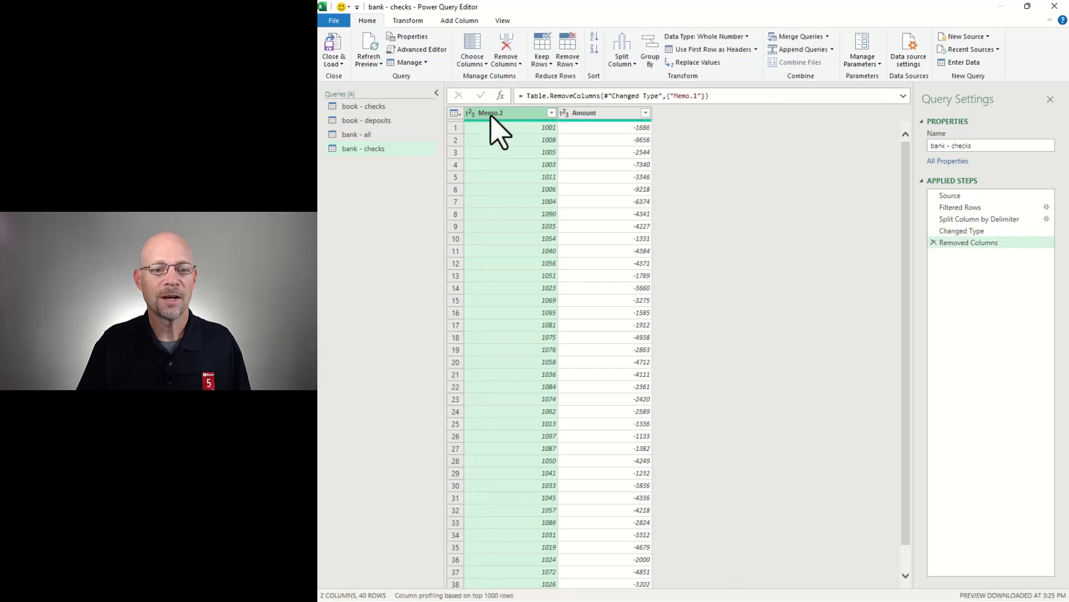
double_click(492, 113)
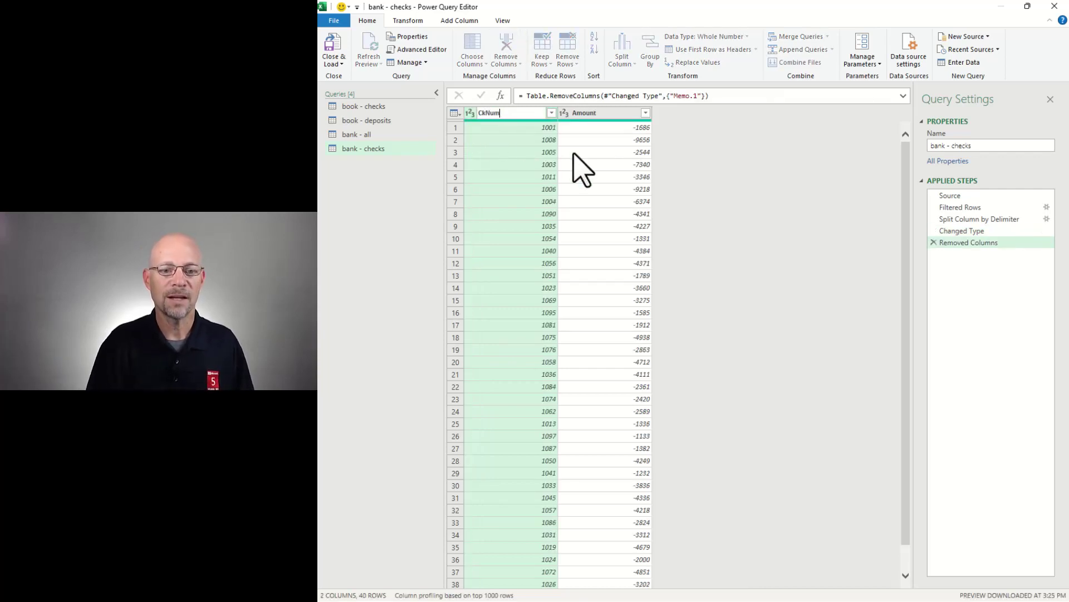
text(CkNum)
key(Return)
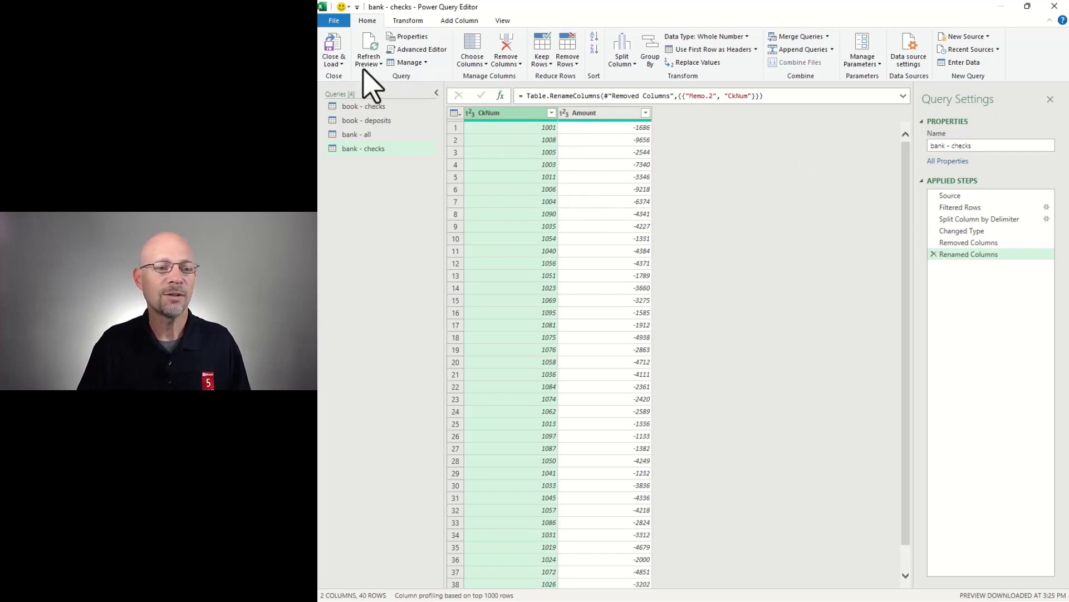
Close the editor and load the "bank - checks" query as a connection only.
click(335, 62)
click(356, 89)
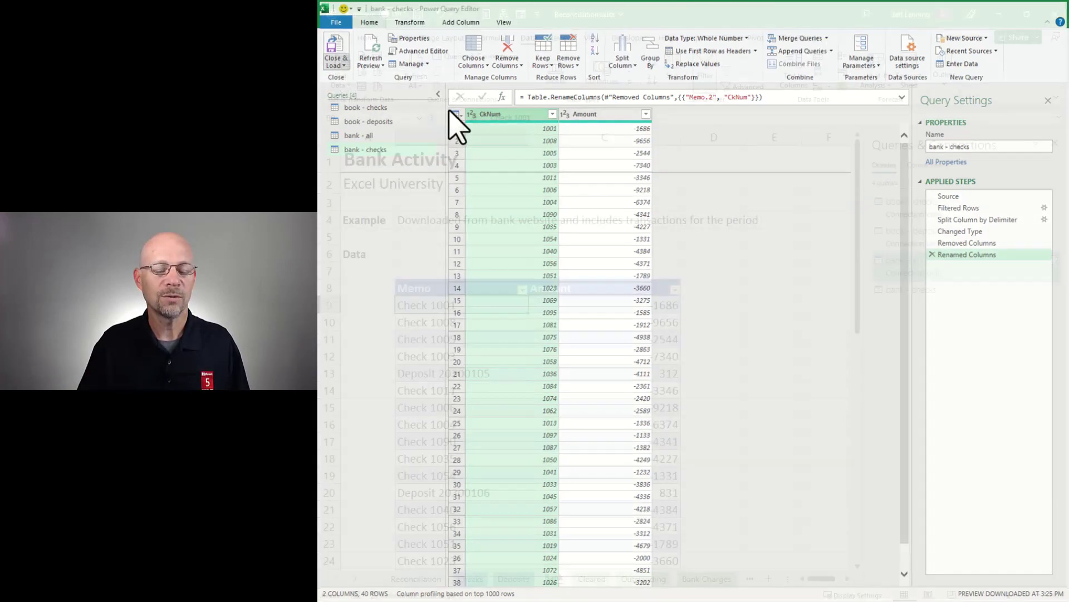
click(764, 355)
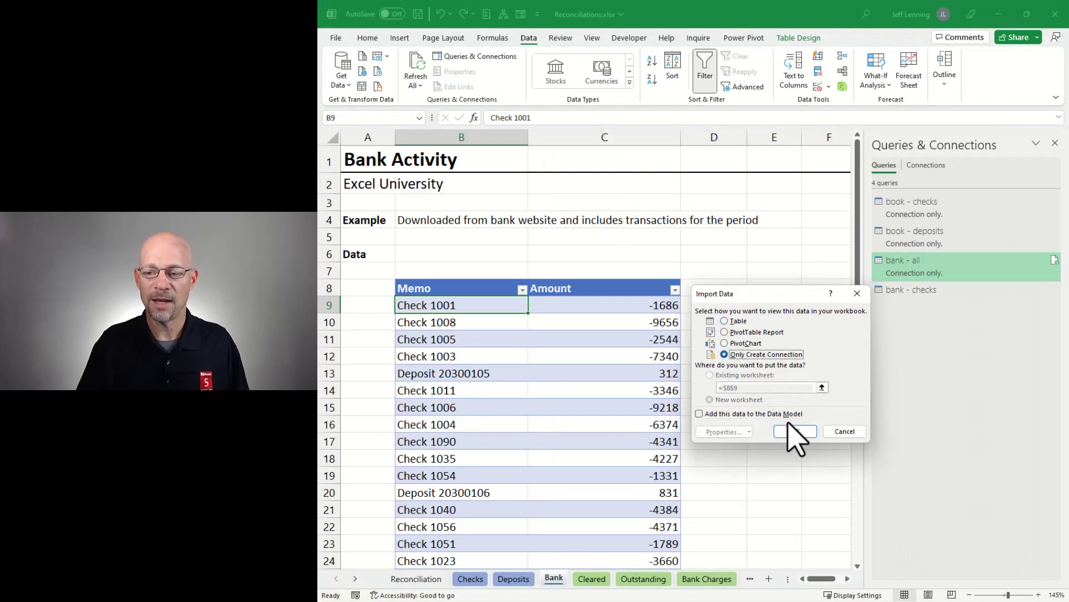
click(796, 431)
From the Cleared sheet, start a merge query with "book - checks" as the first table and "bank - checks" as the second.
click(592, 578)
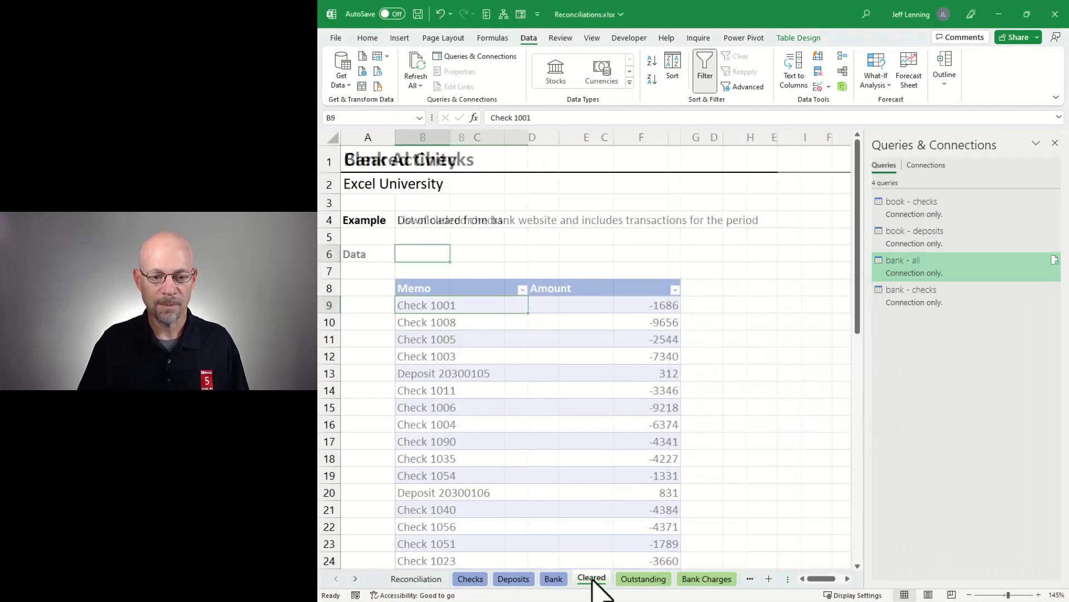
click(342, 84)
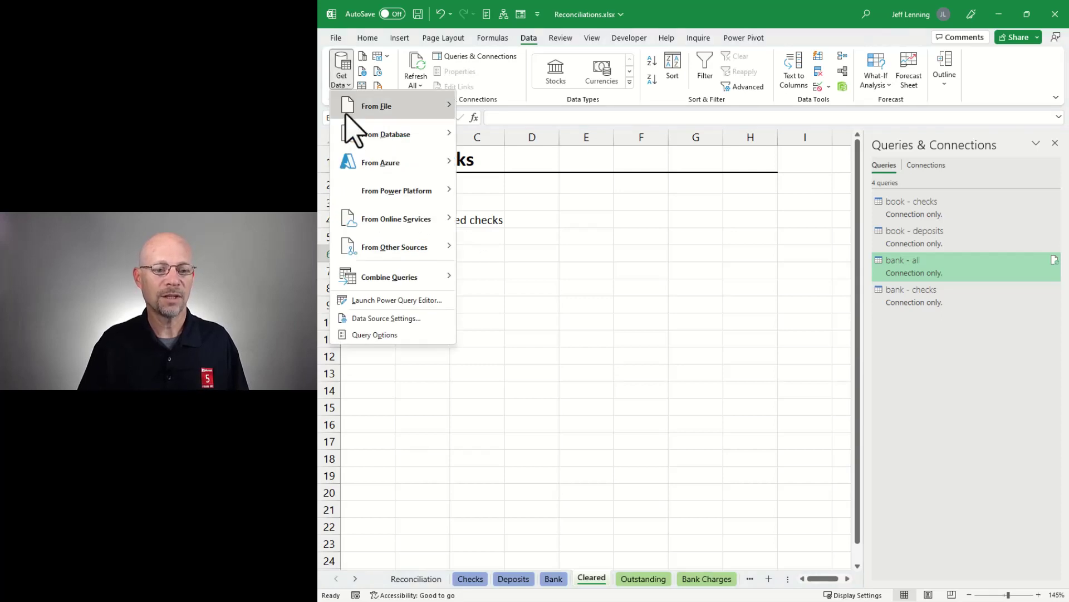
mouse_move(400, 277)
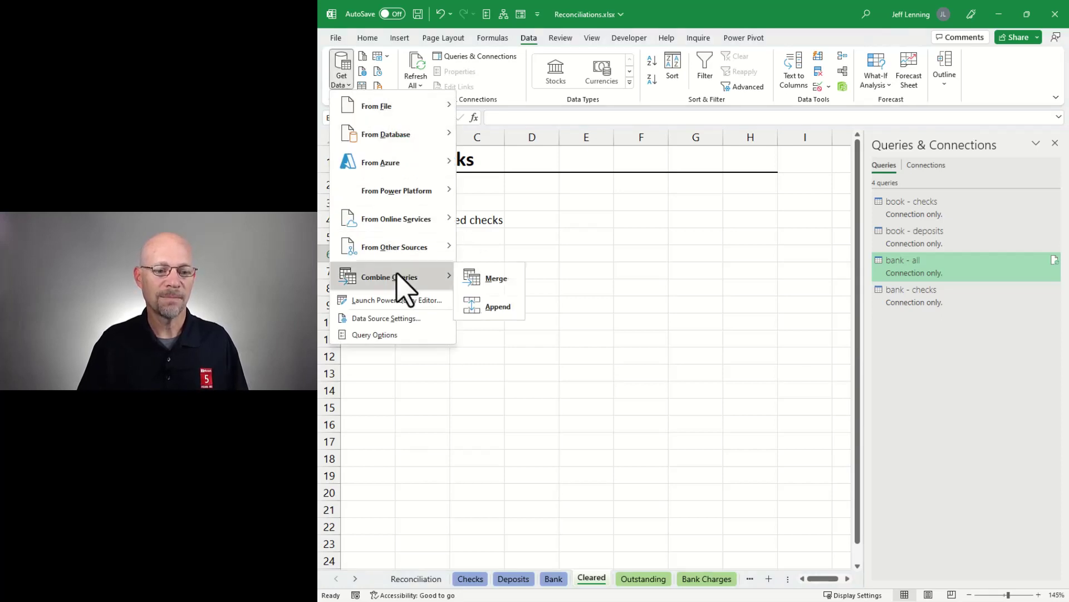
click(513, 279)
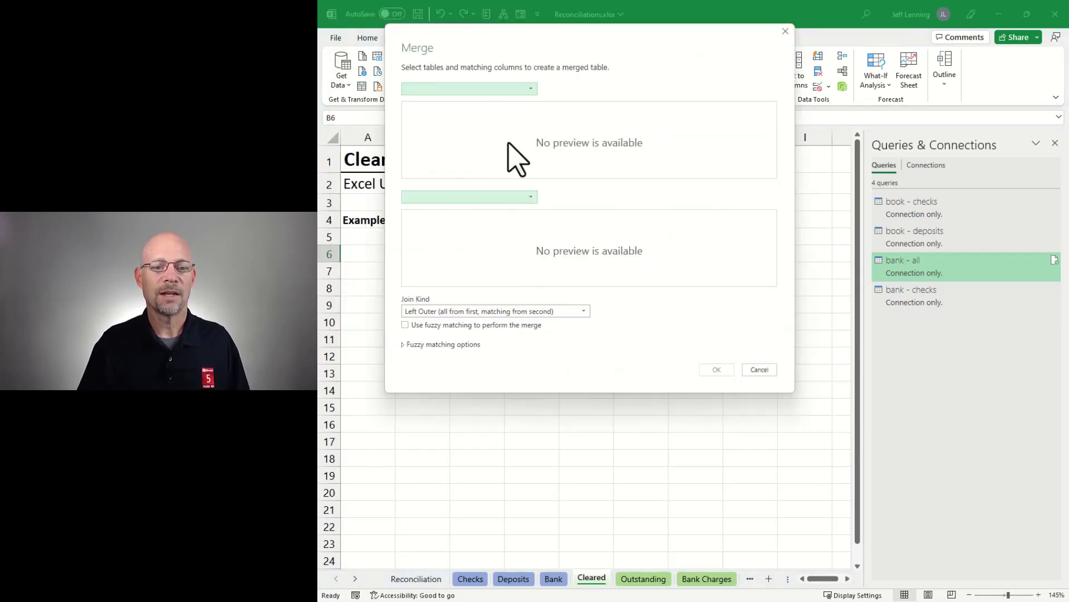
click(504, 88)
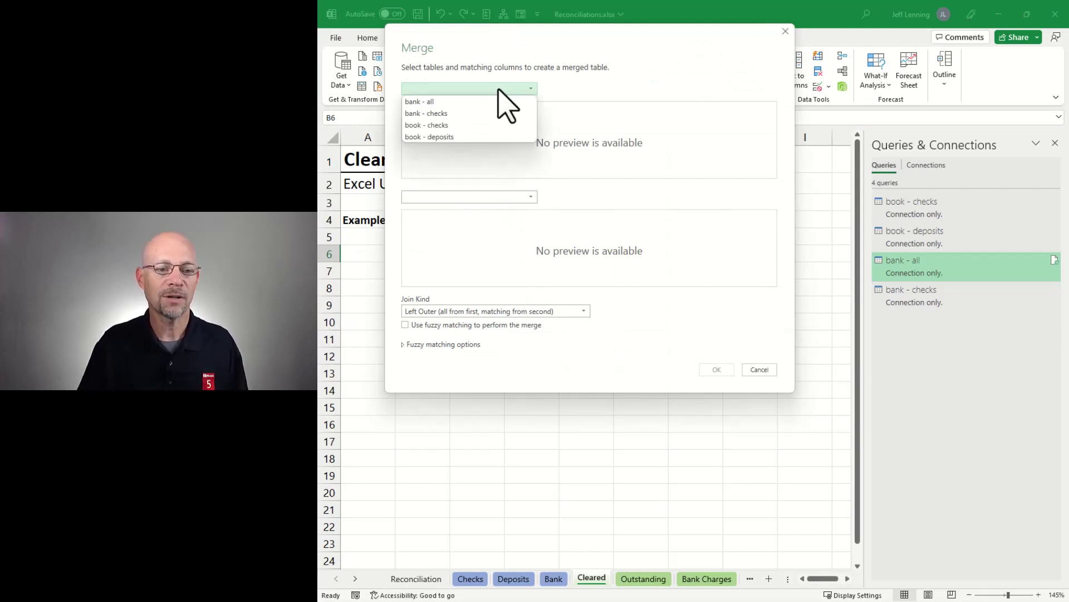
click(489, 125)
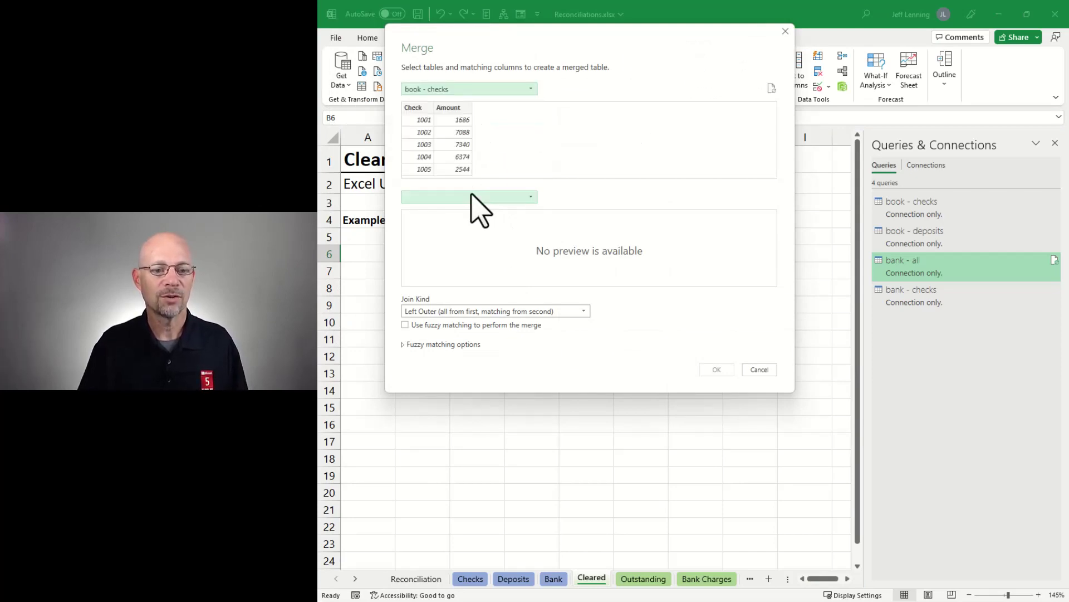
click(477, 199)
click(468, 222)
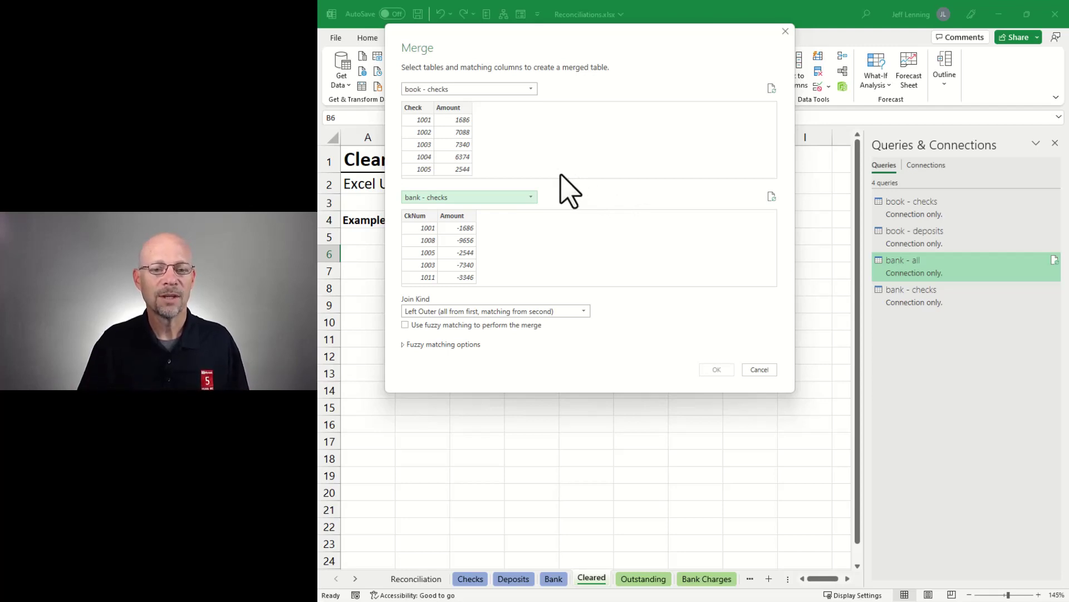
Match the Check column with CkNum and create the merged query using a Left Outer join.
click(419, 110)
click(418, 216)
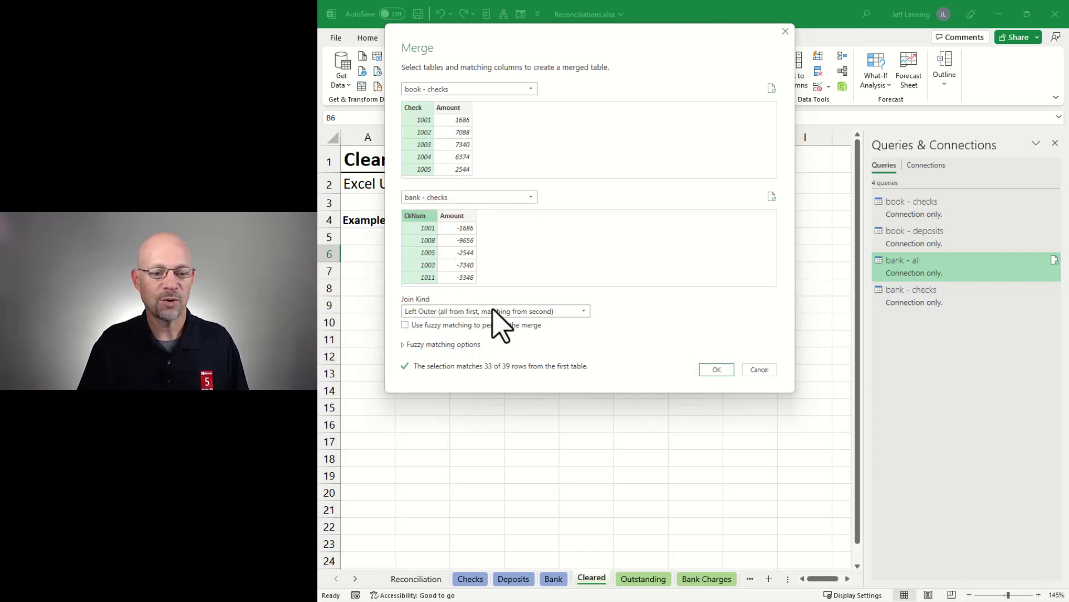
click(585, 311)
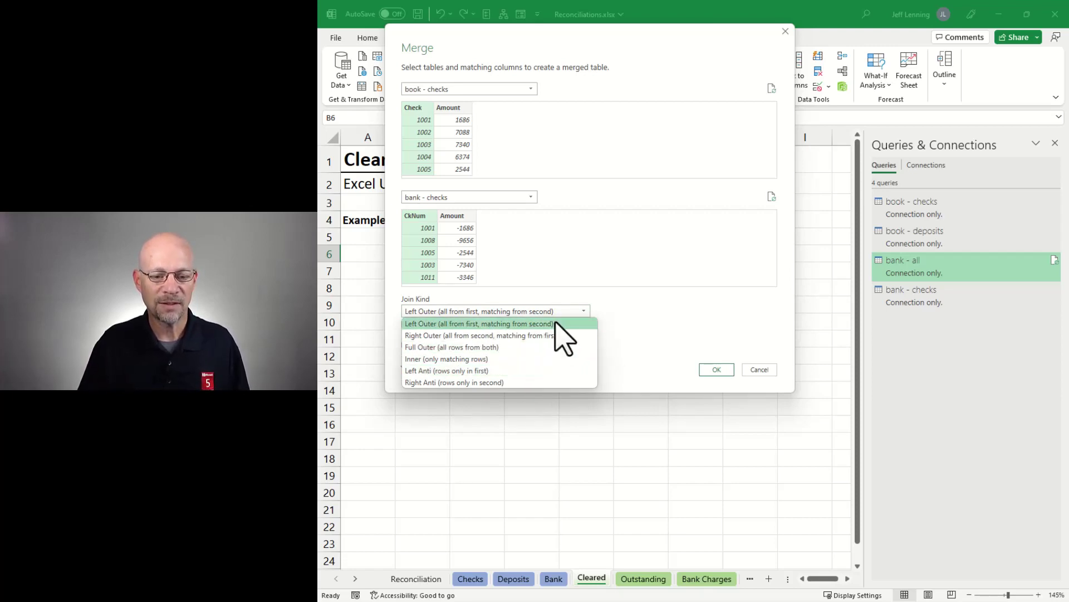
click(430, 325)
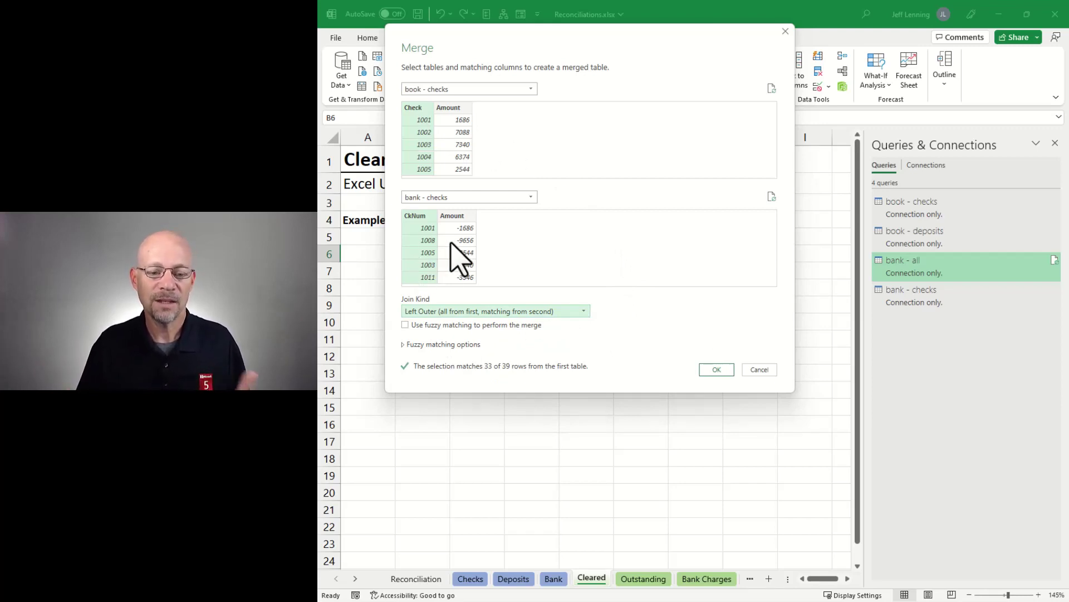
click(579, 312)
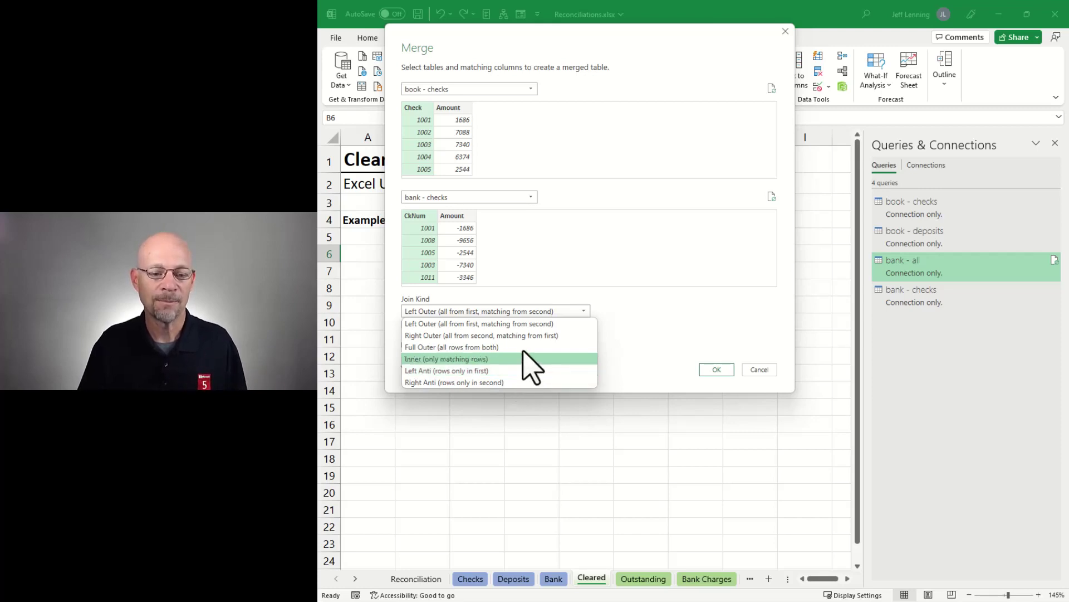
click(531, 323)
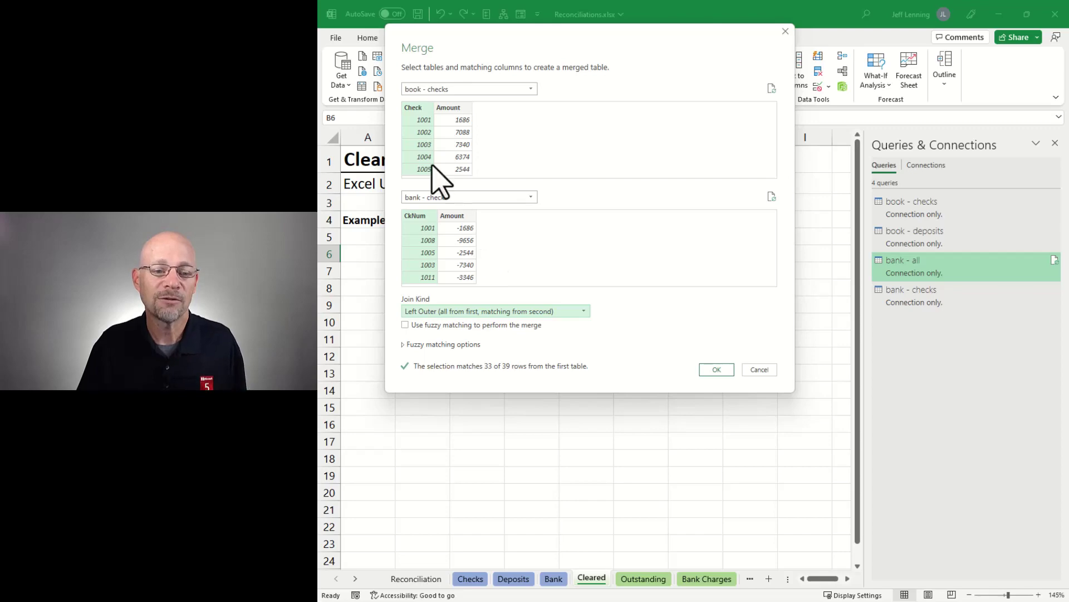
click(716, 370)
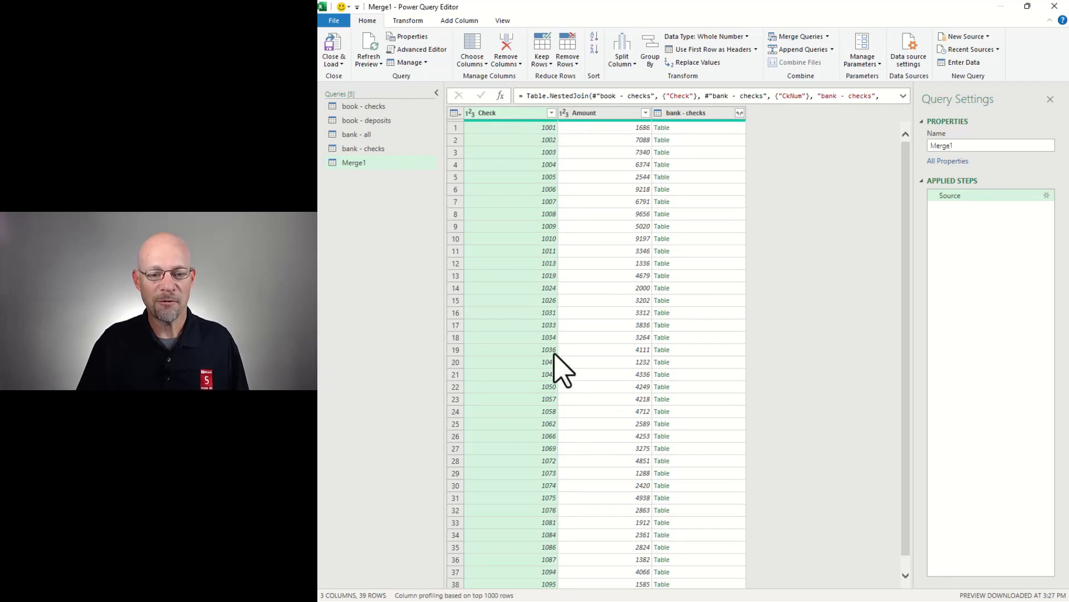
Expand the bank - checks column into CkNum and Amount and compare them with the book Check and Amount columns.
click(700, 114)
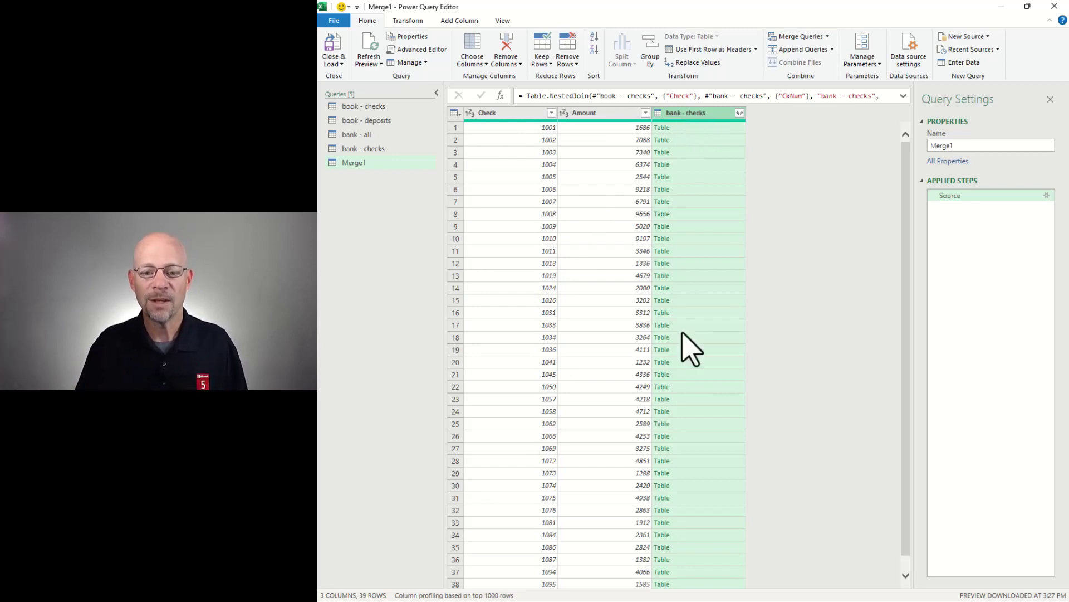
click(740, 113)
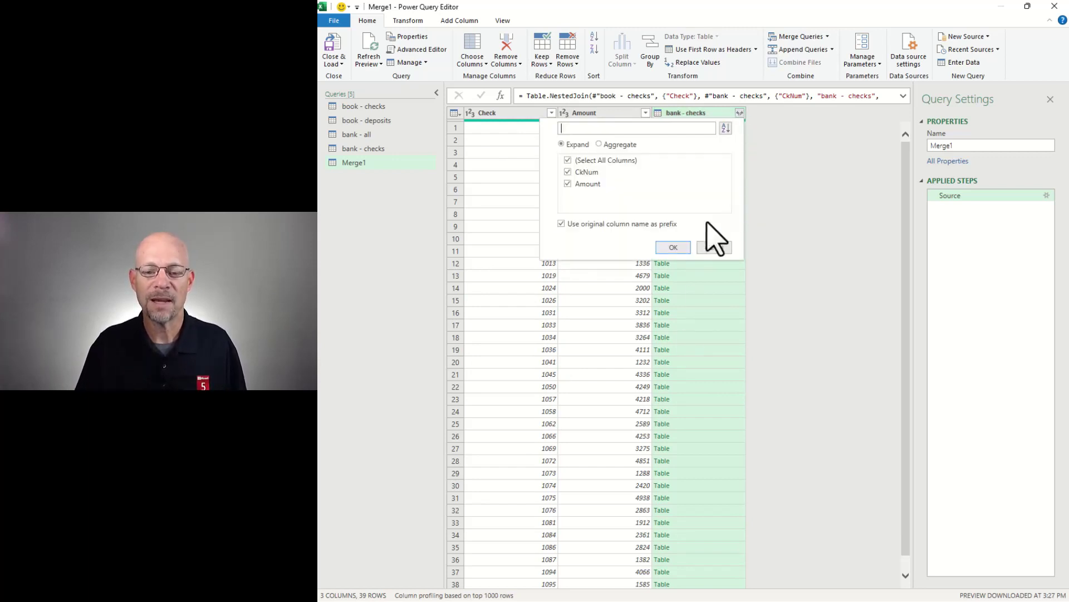
click(674, 247)
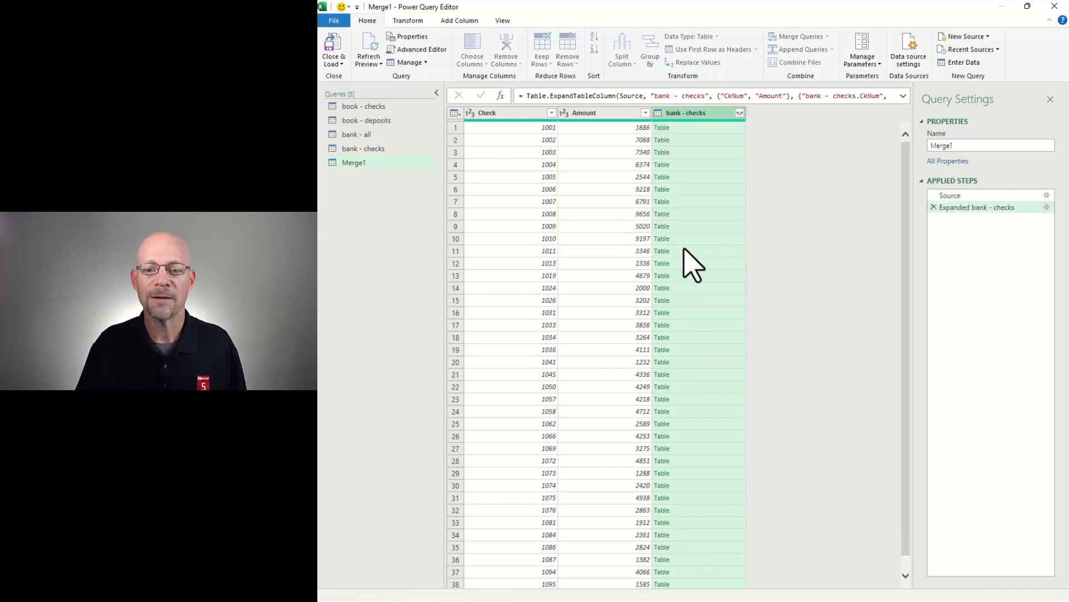
click(513, 115)
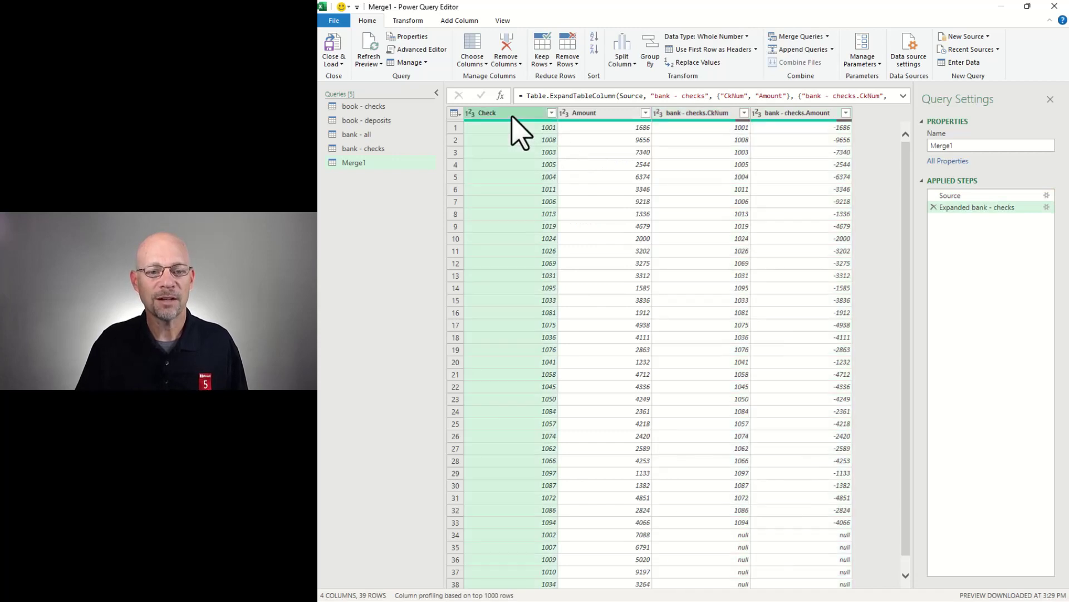
click(686, 114)
click(610, 113)
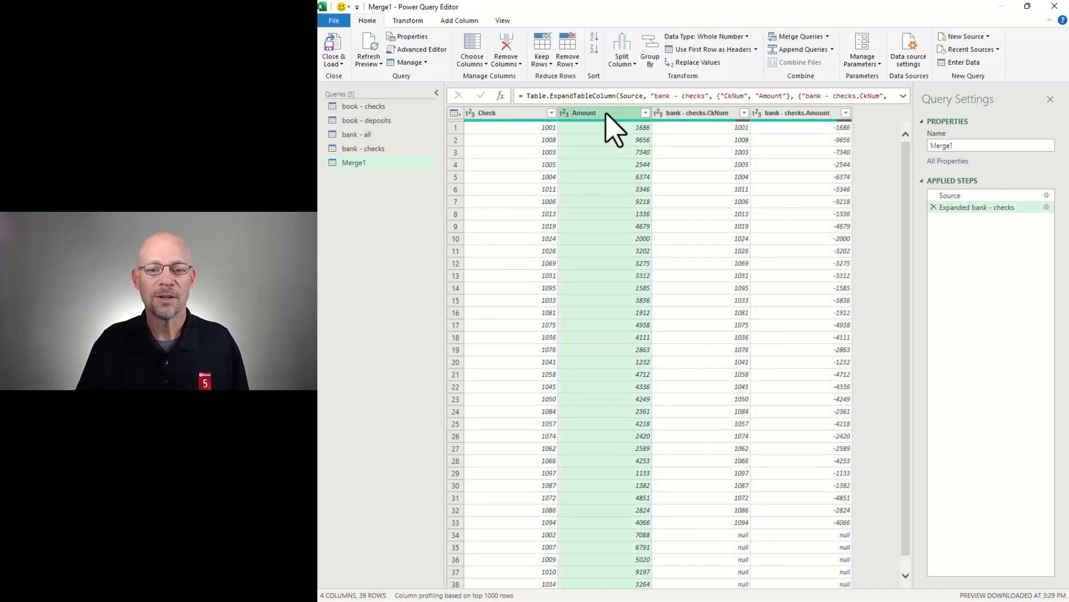
click(806, 113)
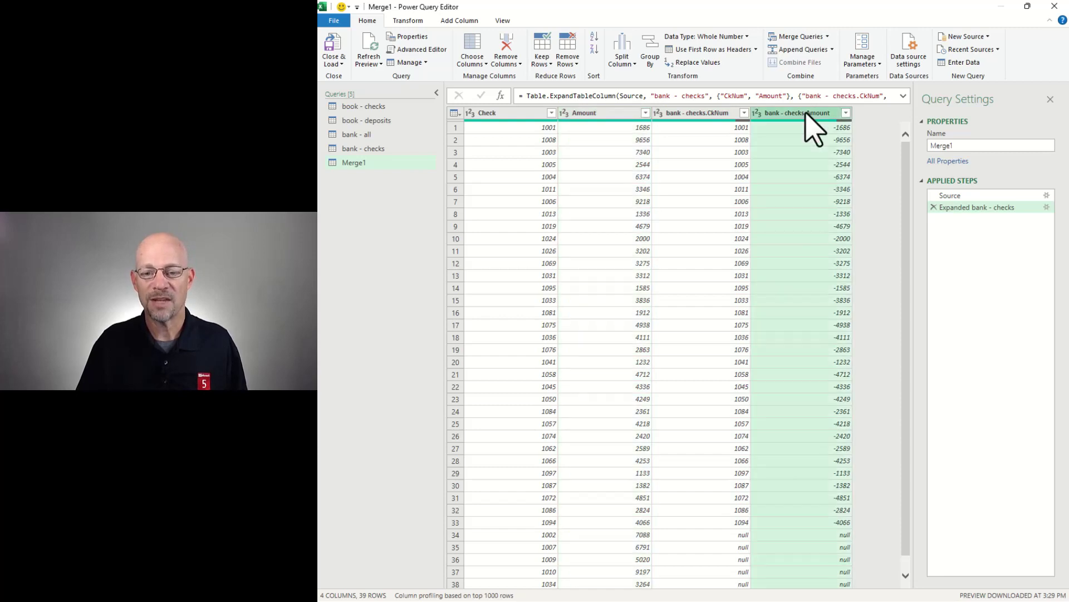
scroll(792, 256, down, 1)
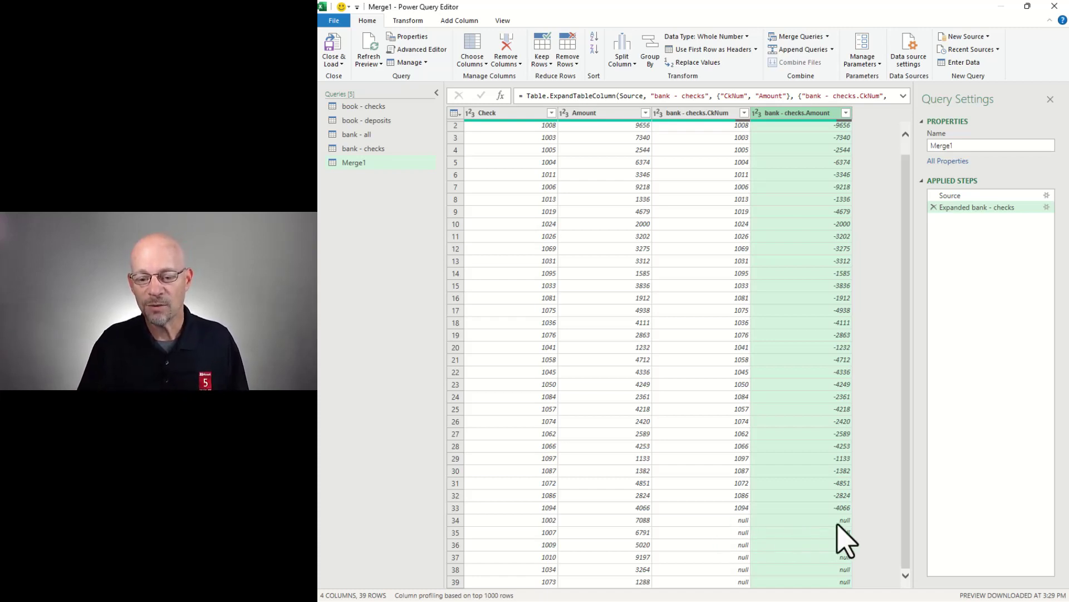
Filter the null rows out of the bank - checks.Amount column.
click(846, 114)
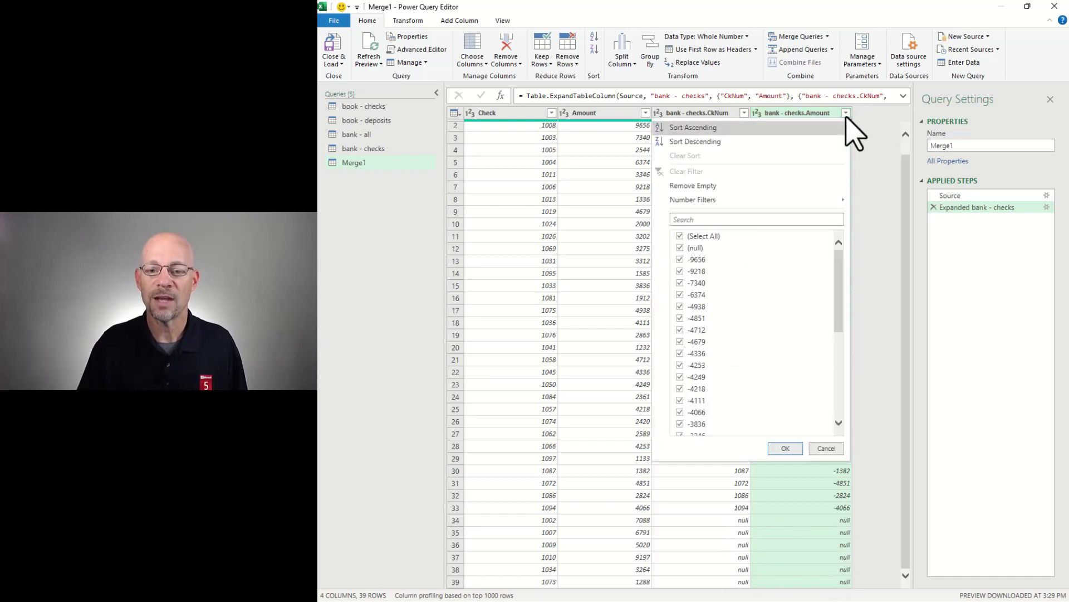
click(690, 249)
click(791, 448)
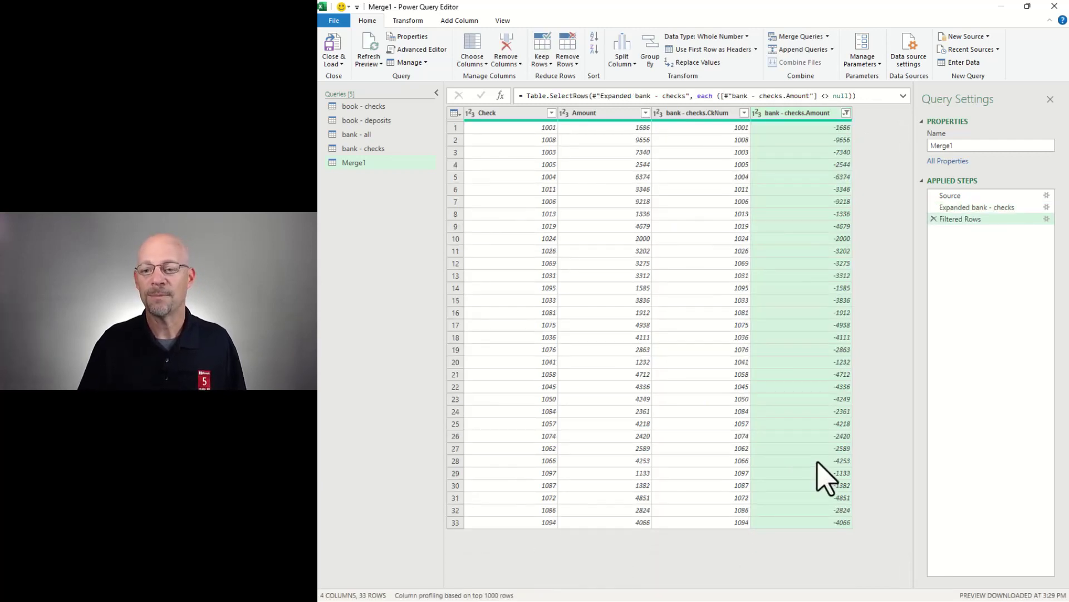
Delete the Filtered Rows and Expanded bank - checks steps from the merge query.
click(934, 219)
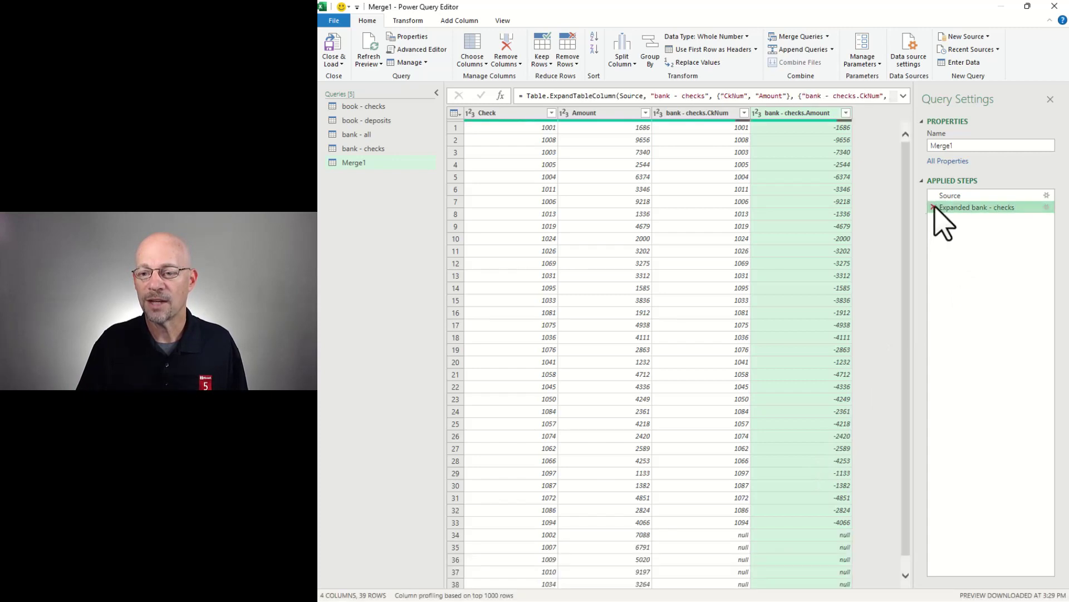
click(934, 207)
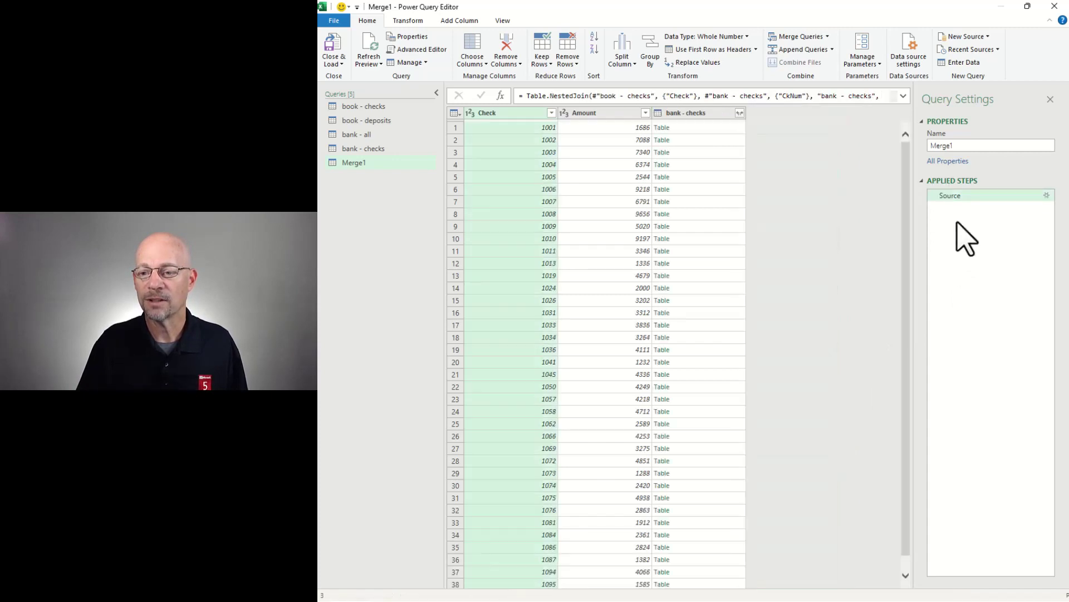
Edit the merge's Source step to use the join kind Inner (only matching rows).
click(1047, 195)
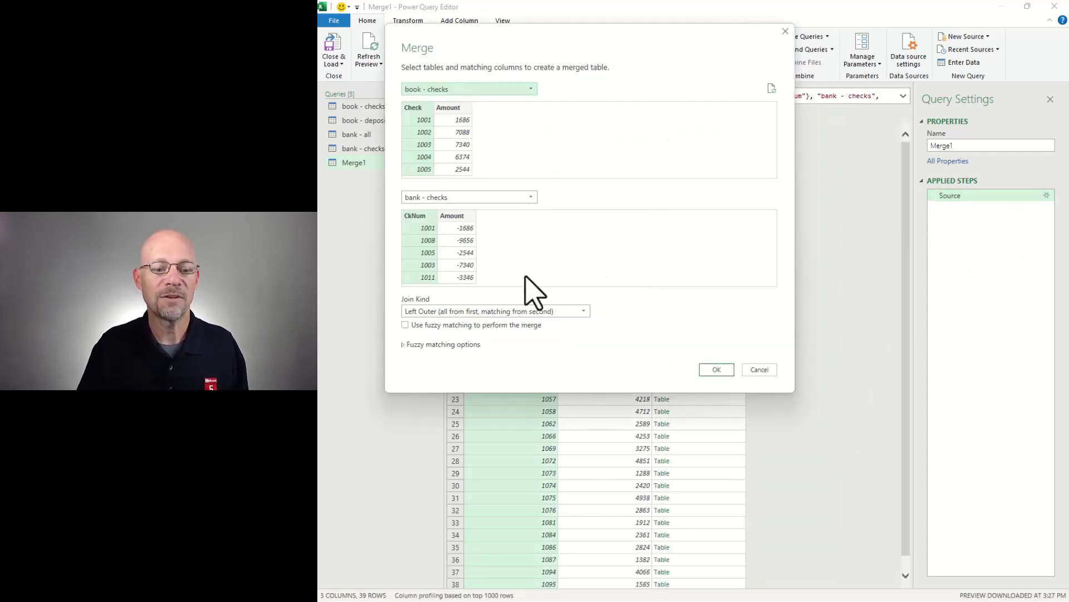
click(448, 311)
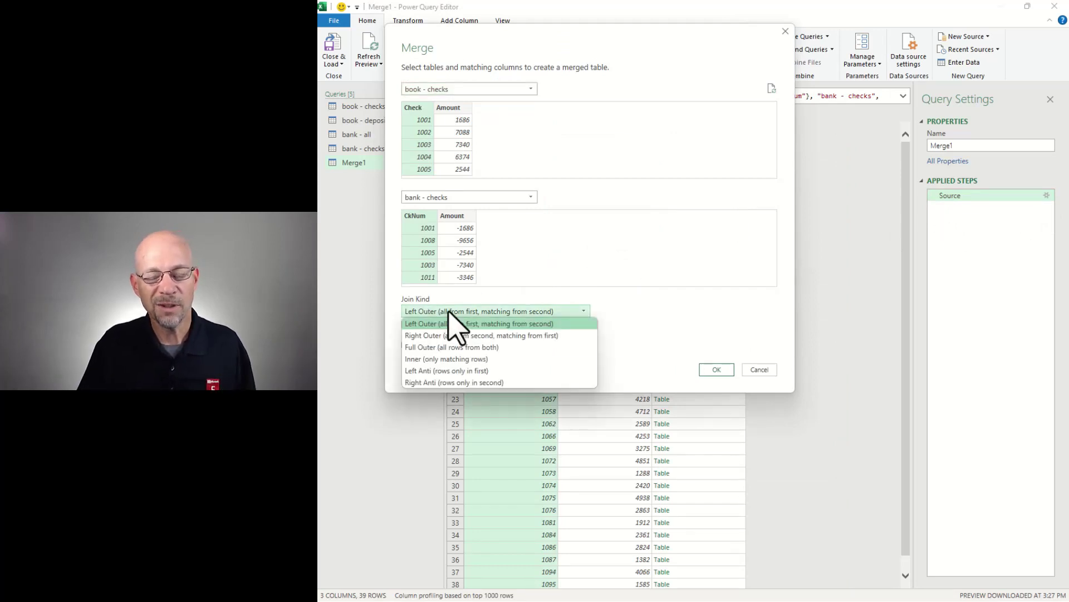
click(494, 360)
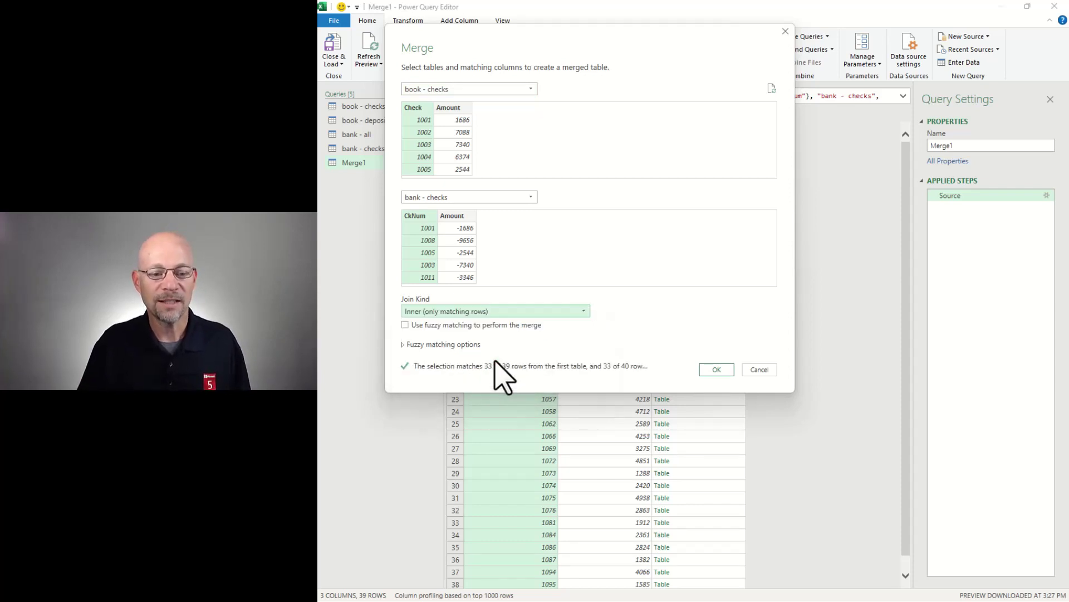
click(717, 369)
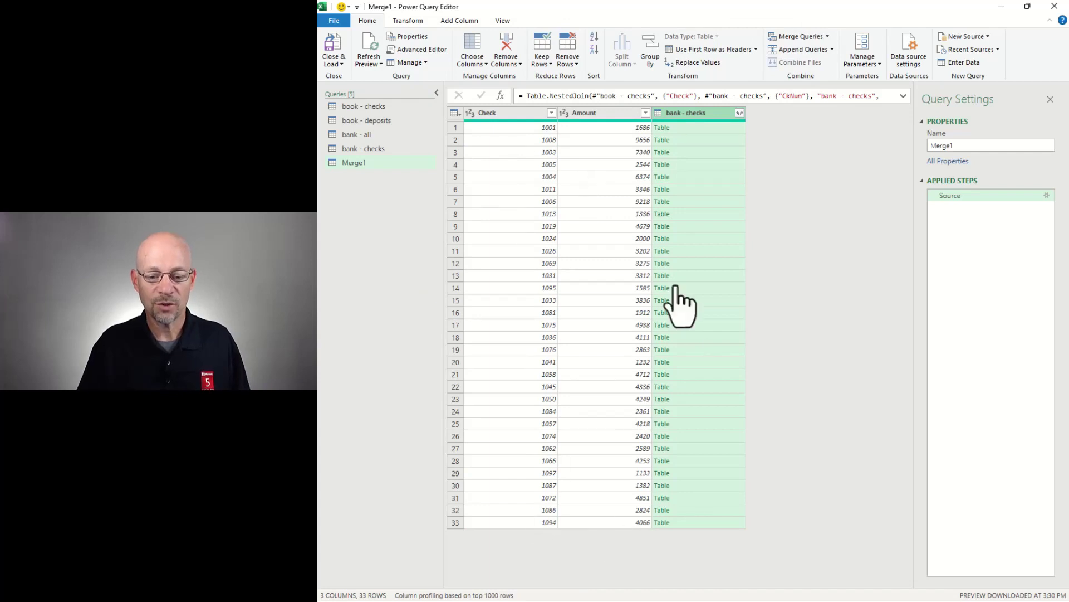
Expand the bank - checks column with all its fields and the original name as prefix, and remove bank - checks.CkNum.
click(740, 113)
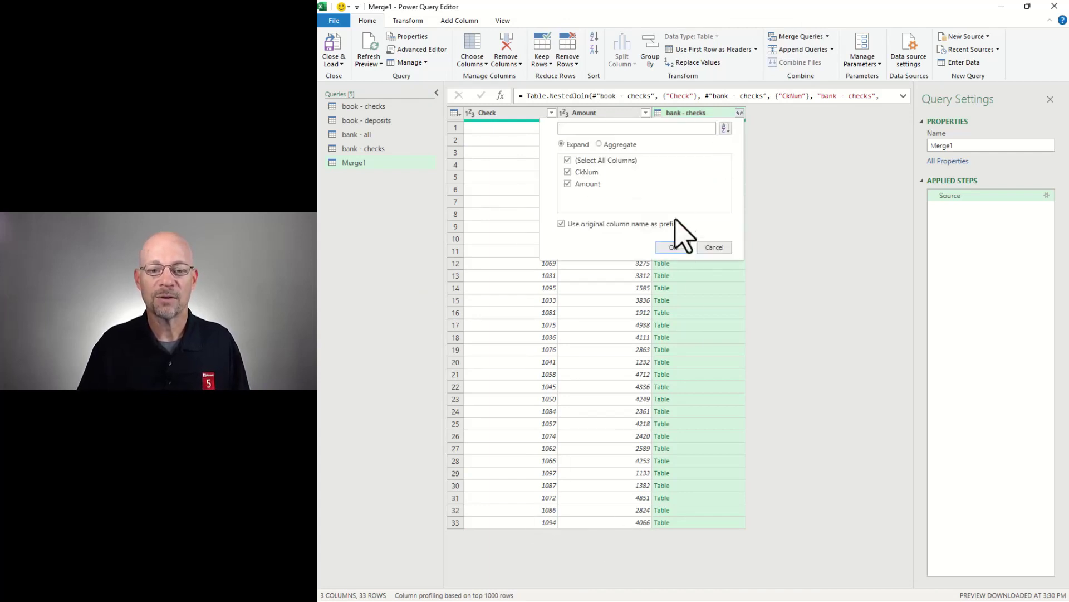
click(674, 247)
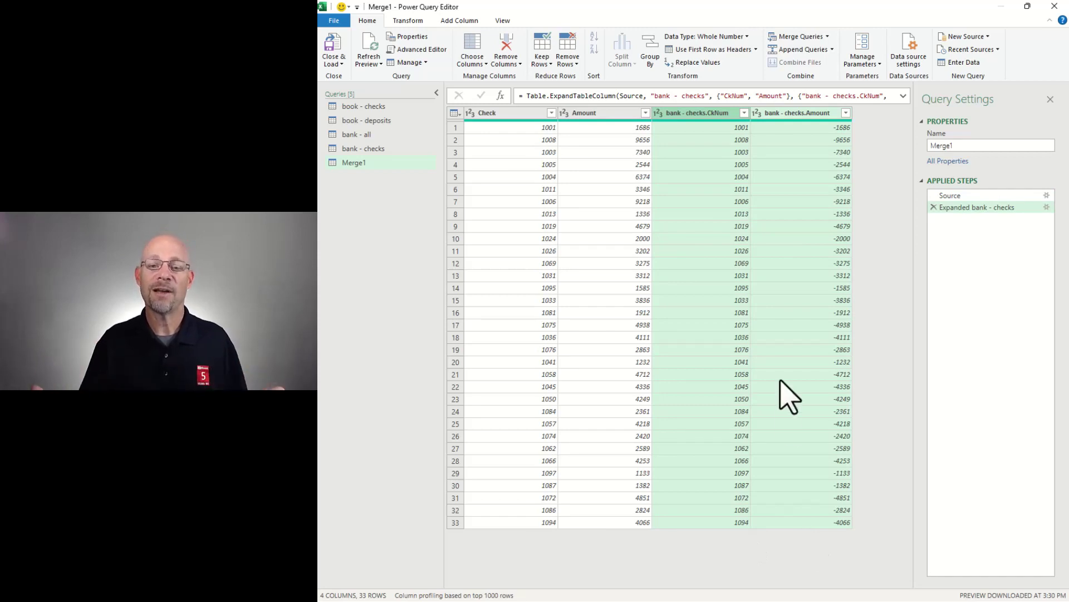
click(694, 114)
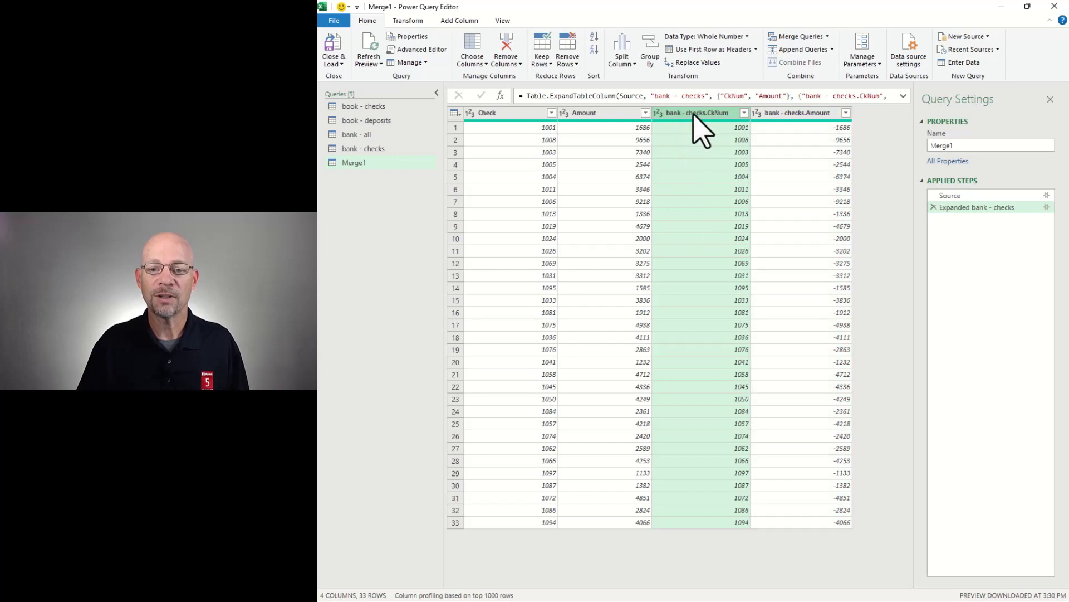
click(507, 46)
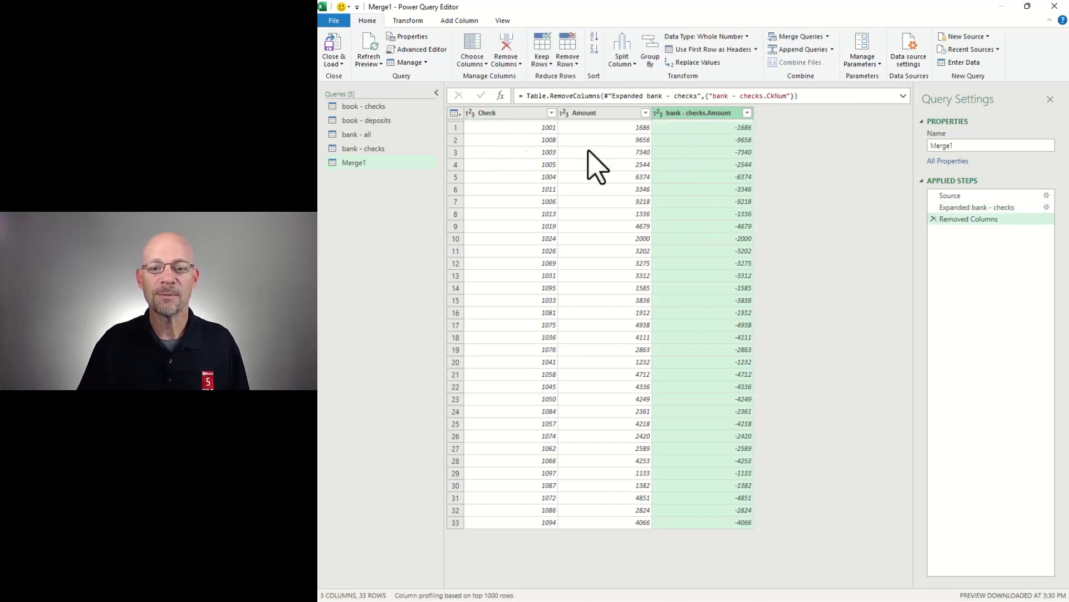
Rename the bank - checks.Amount column to PerBank.
double_click(703, 113)
text(PerB)
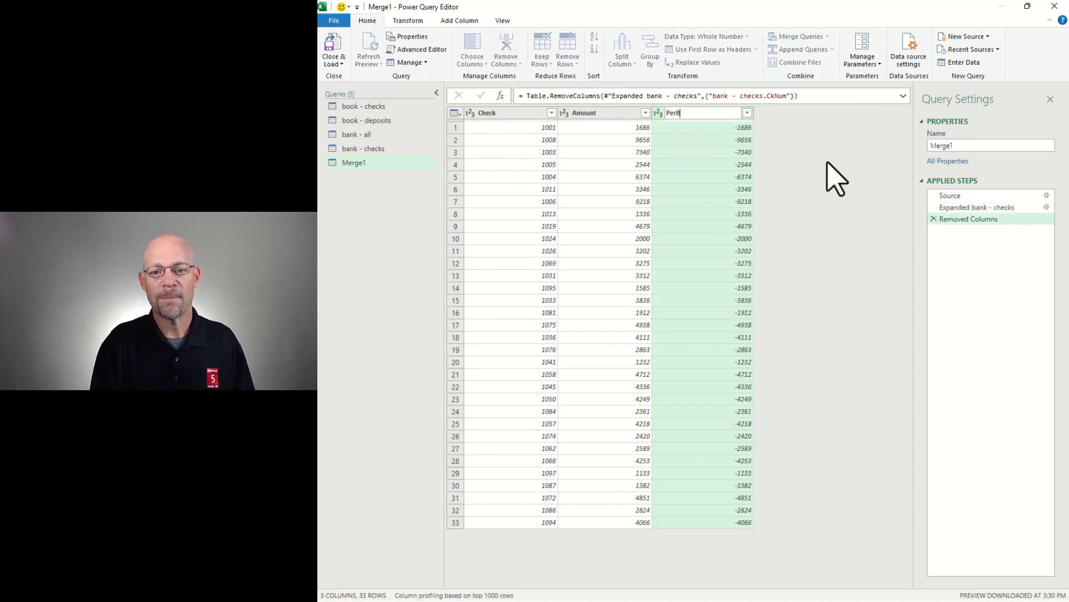
text(ank)
key(Return)
Add a new column that sums the Amount and PerBank columns using the standard Add operation.
click(609, 114)
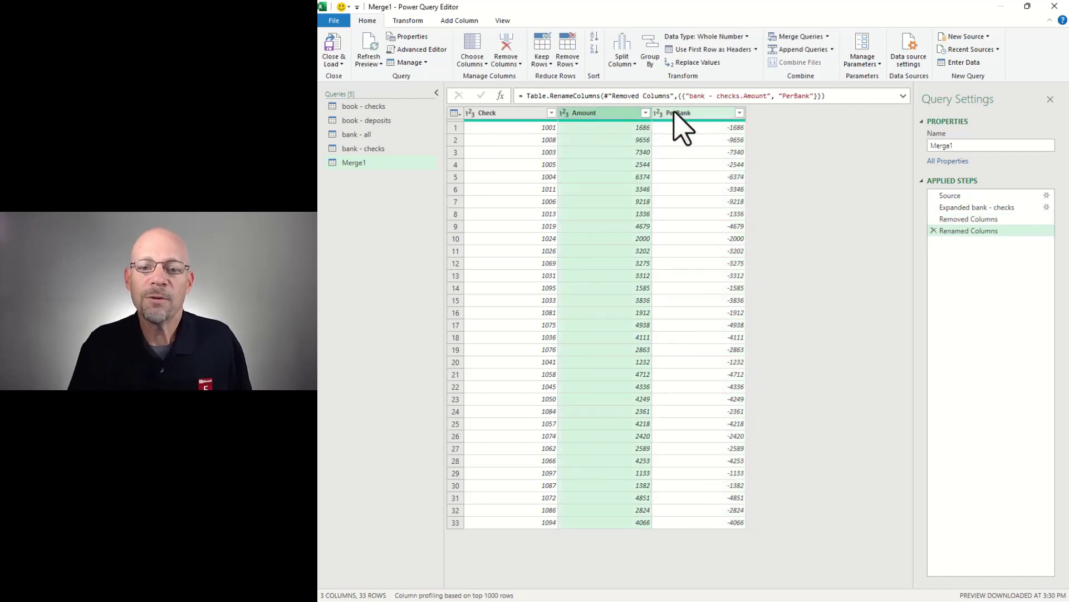
click(677, 113)
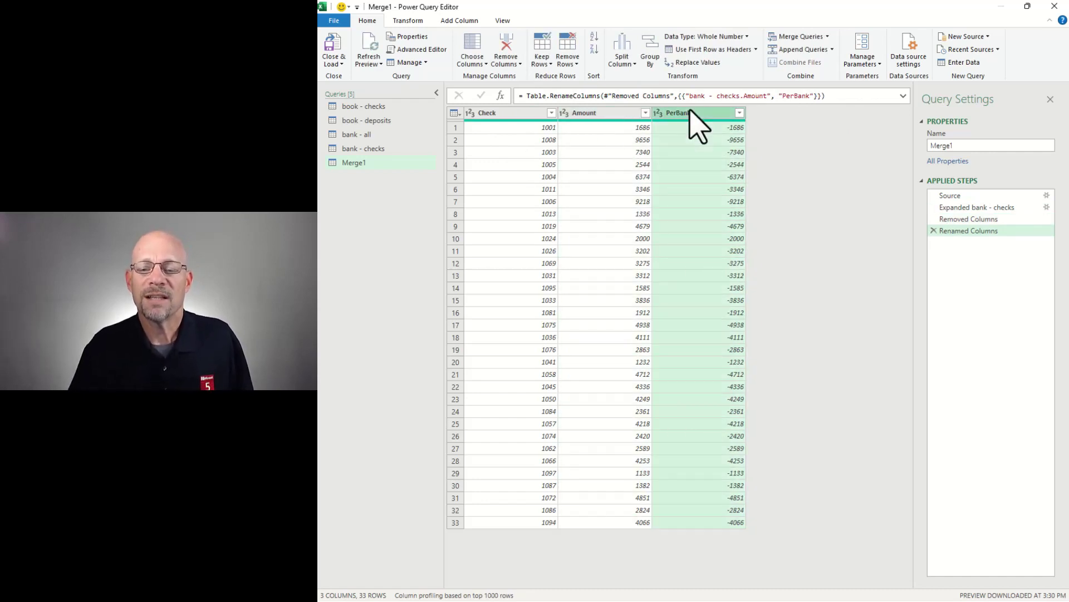
click(618, 113)
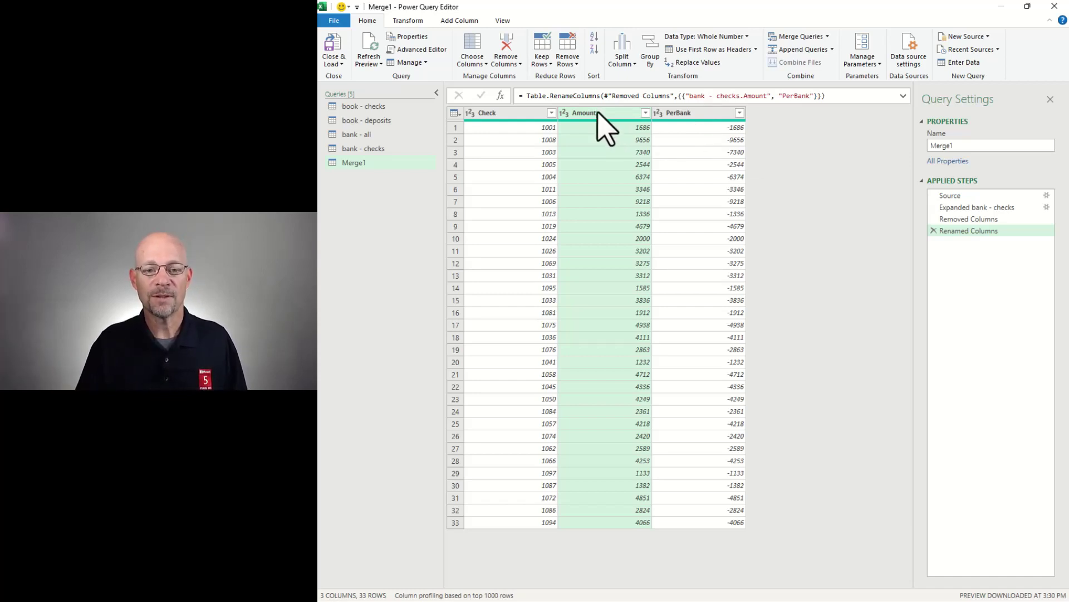
click(689, 113)
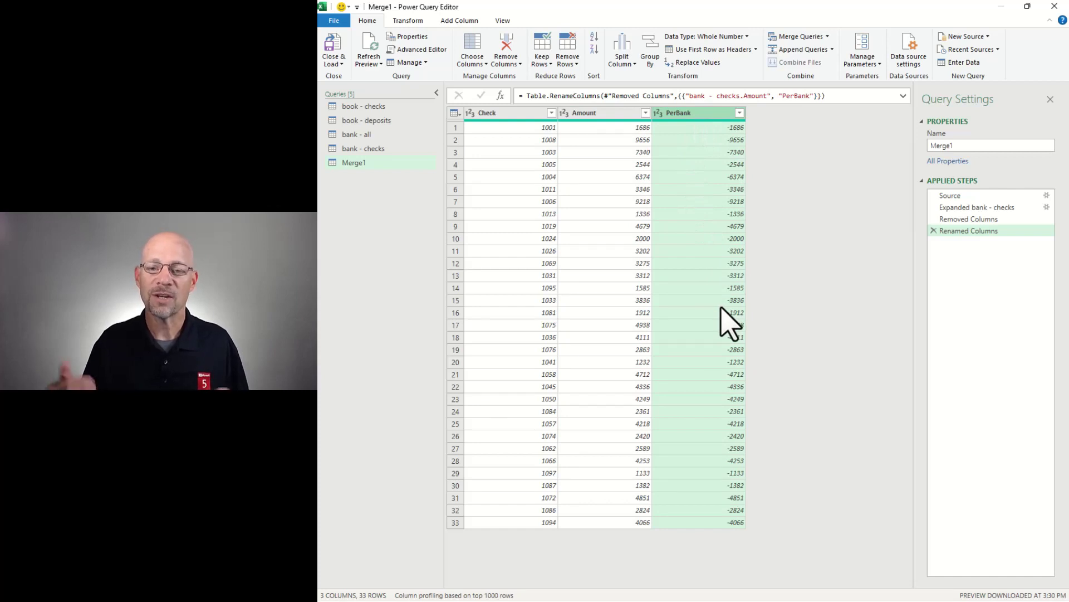
click(614, 114)
ctrl+click(691, 114)
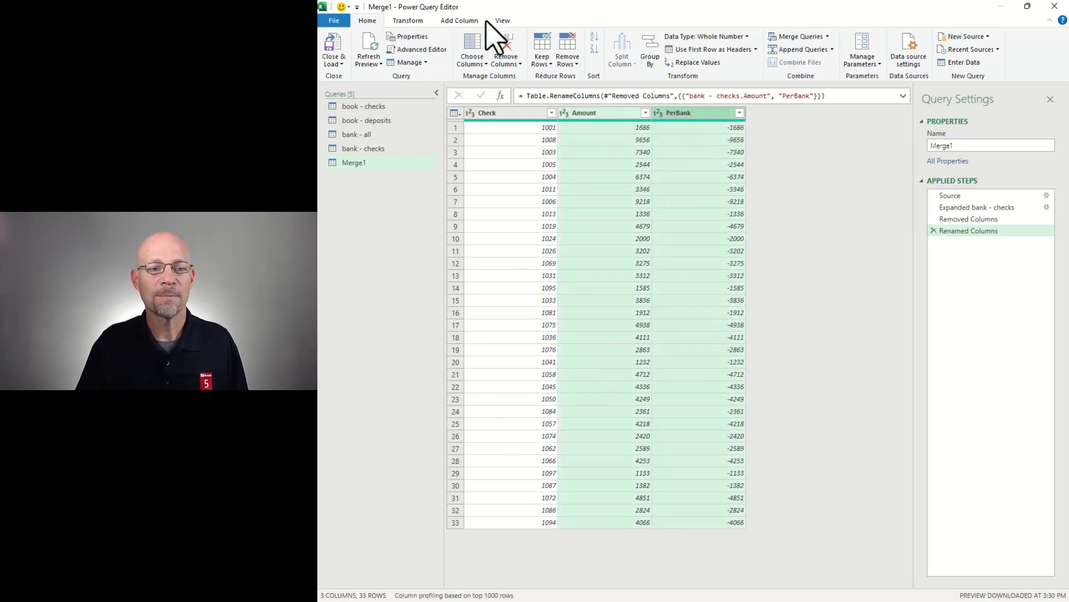
click(462, 21)
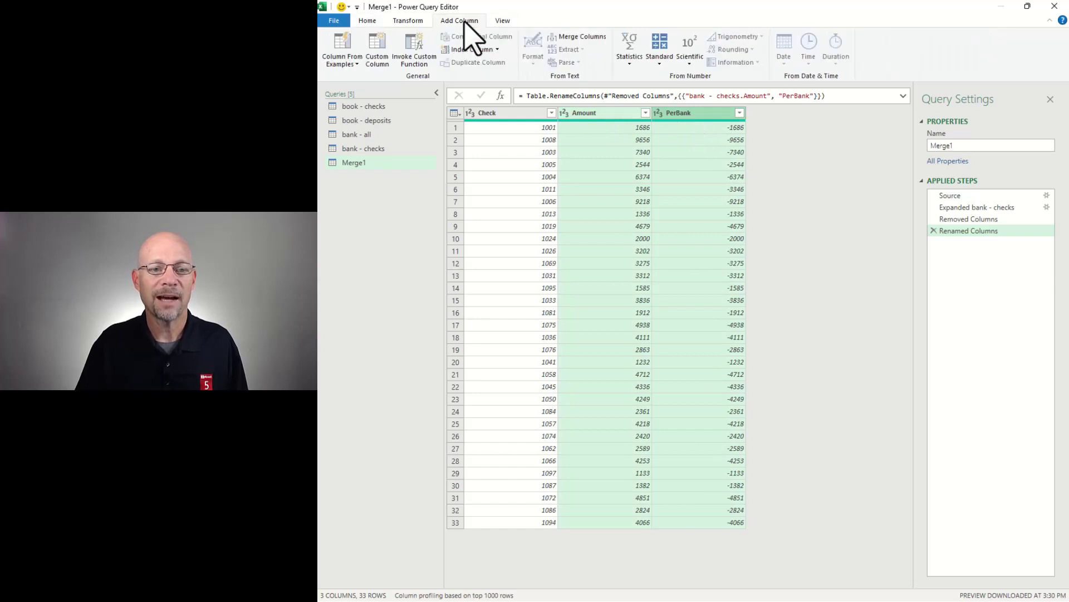
click(661, 61)
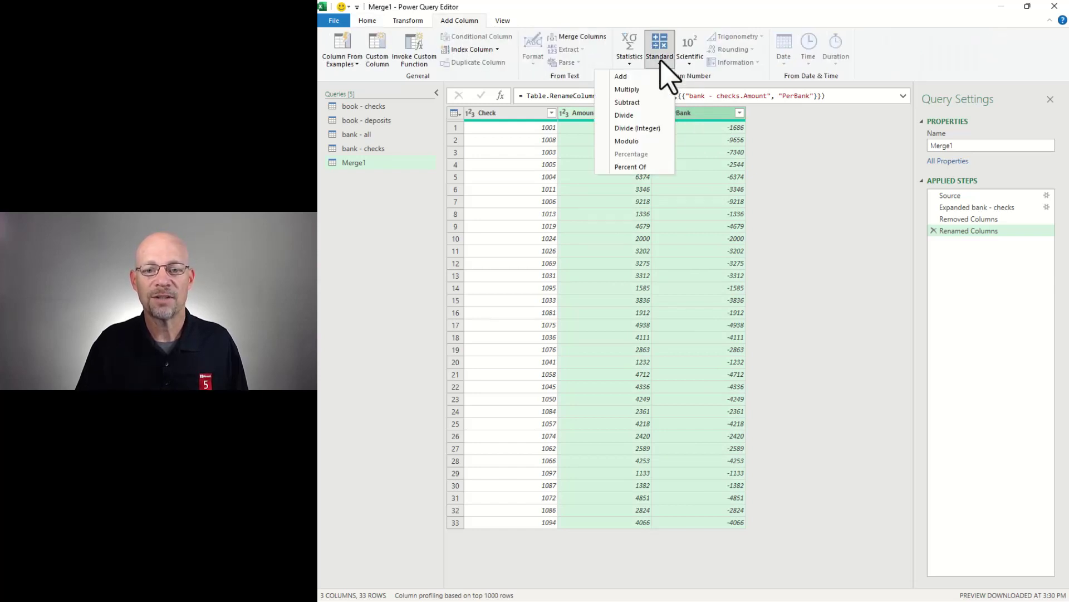
click(630, 78)
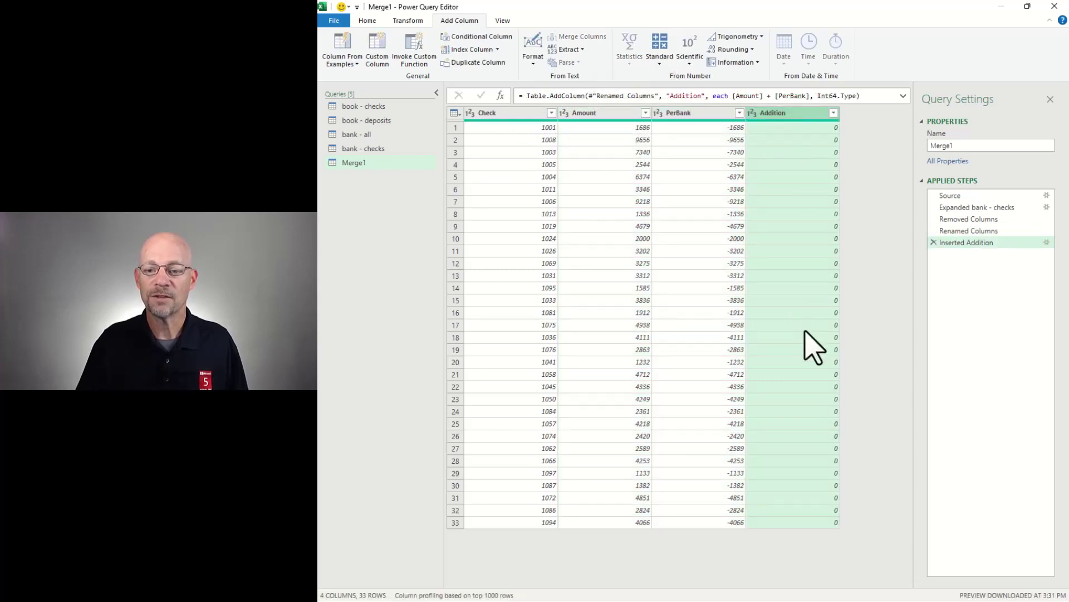
Rename the Addition column to Diff.
double_click(794, 114)
text(Diff)
key(Return)
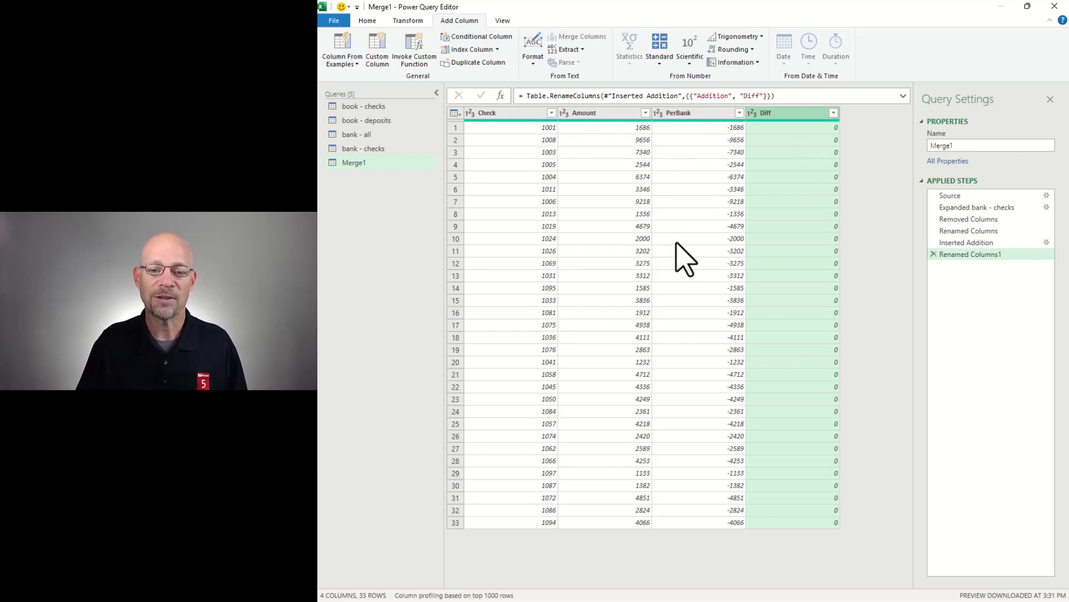
Rename the merge query to Cleared and load it as a table into cell B6 of the existing Cleared worksheet.
click(367, 21)
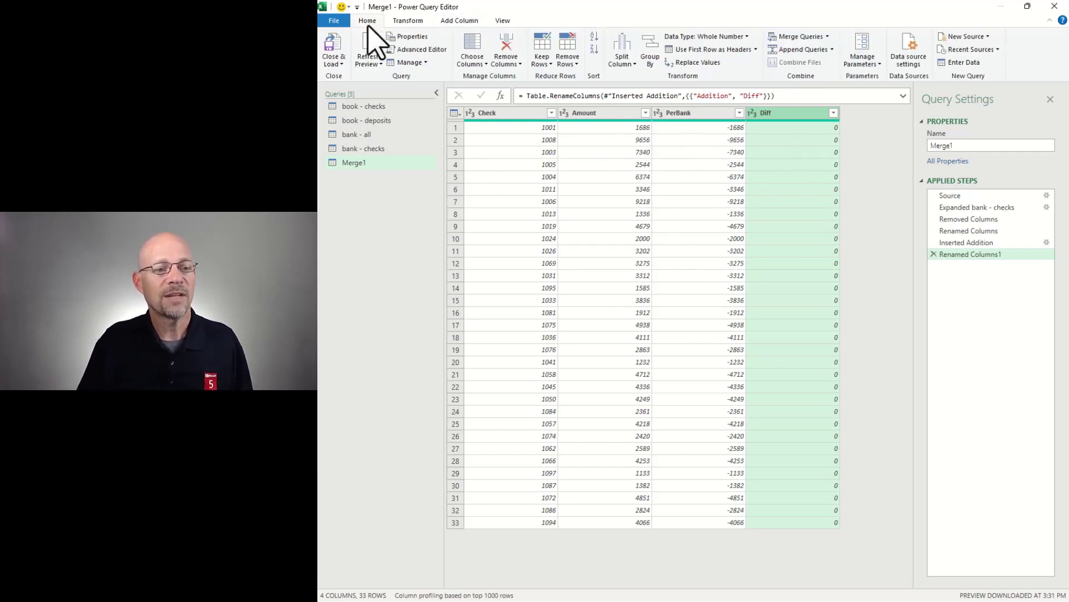
click(940, 146)
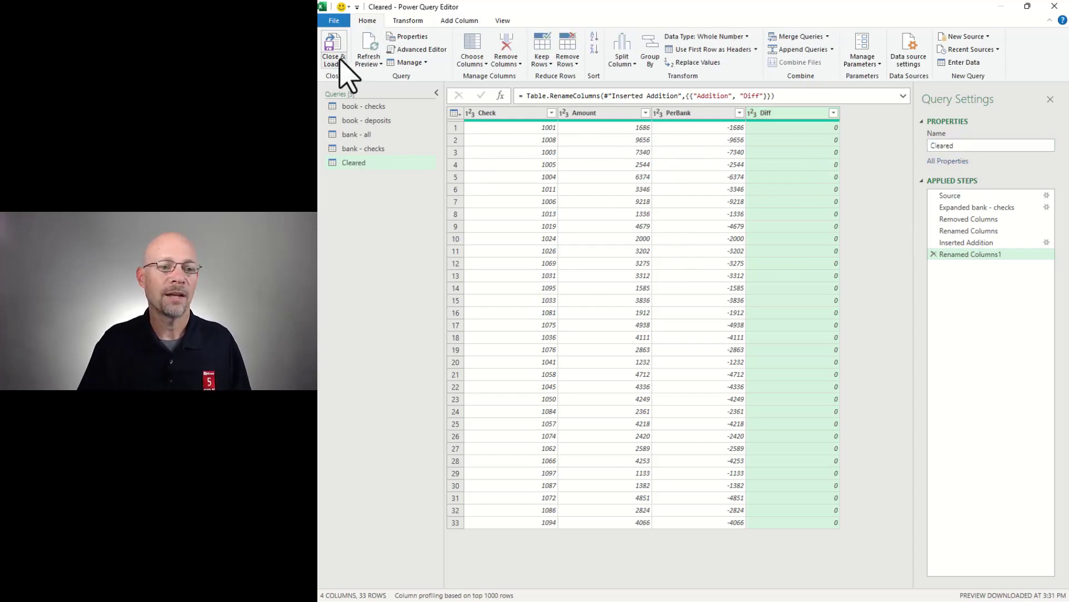
click(334, 63)
click(353, 89)
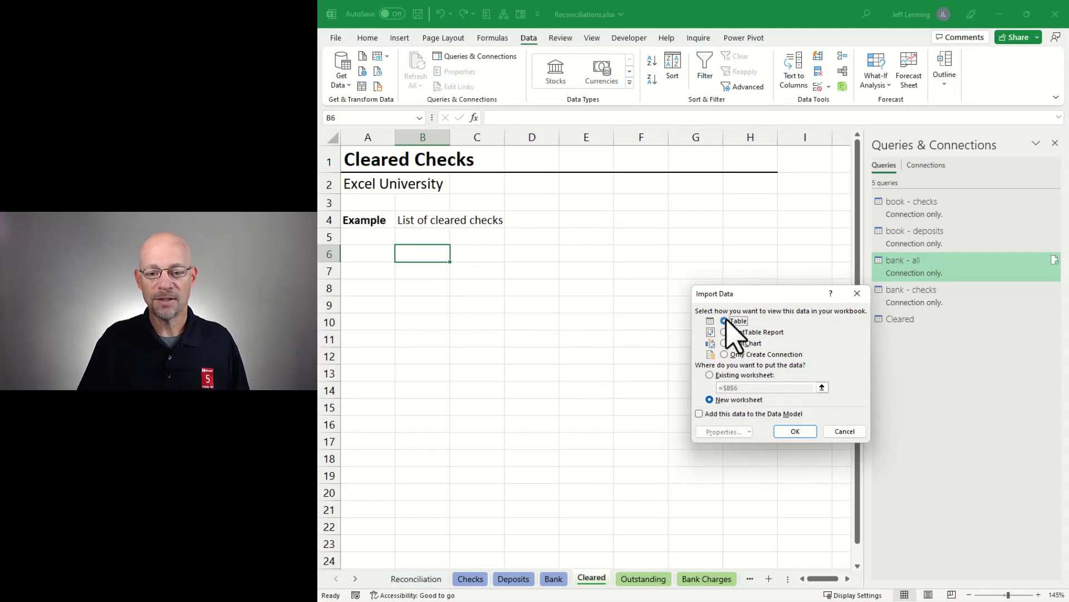
click(711, 374)
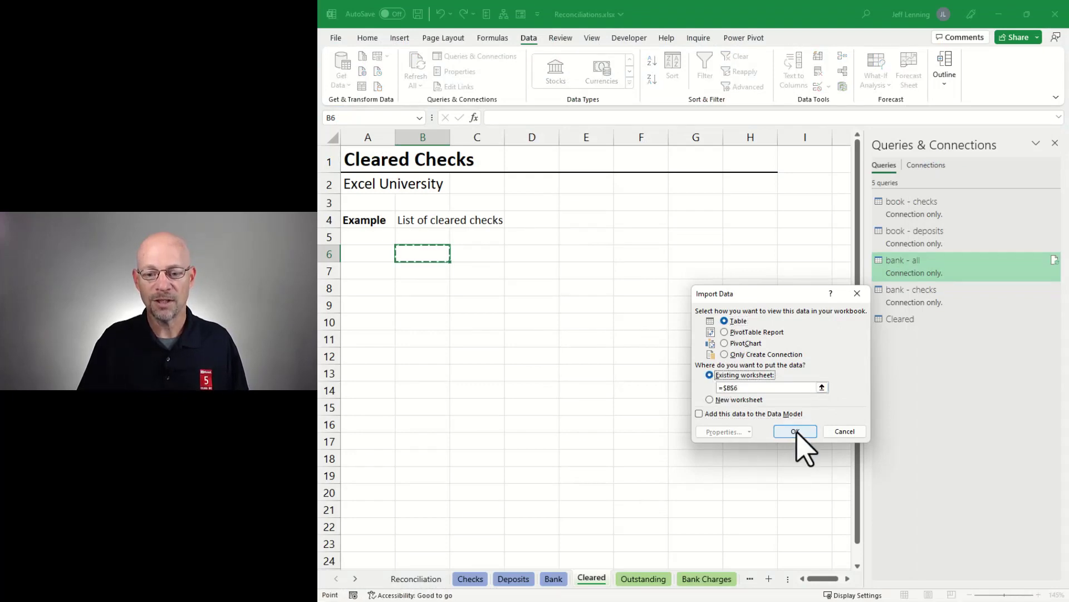
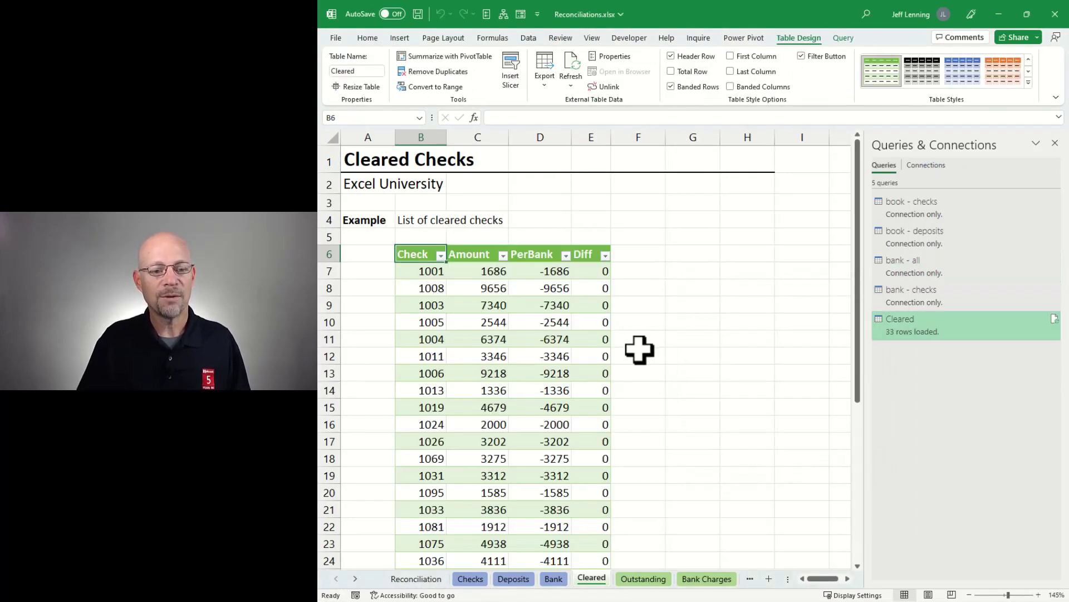
scroll(640, 350, up, 6)
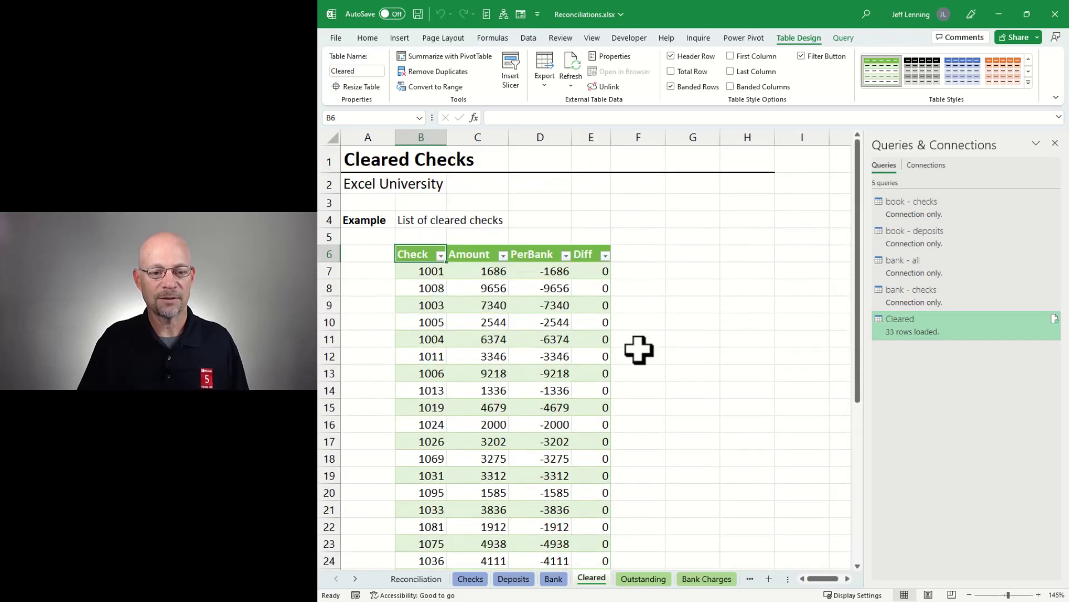
Start a merge query from cell B6 of the Outstanding worksheet, with book - checks as the first table and bank - checks as the second.
click(644, 578)
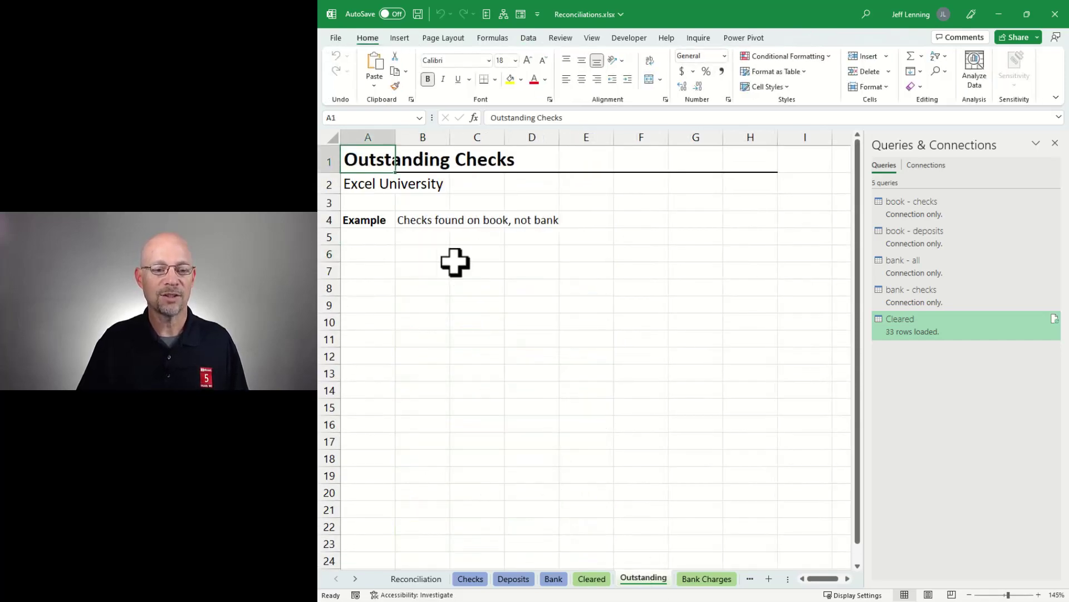
click(414, 253)
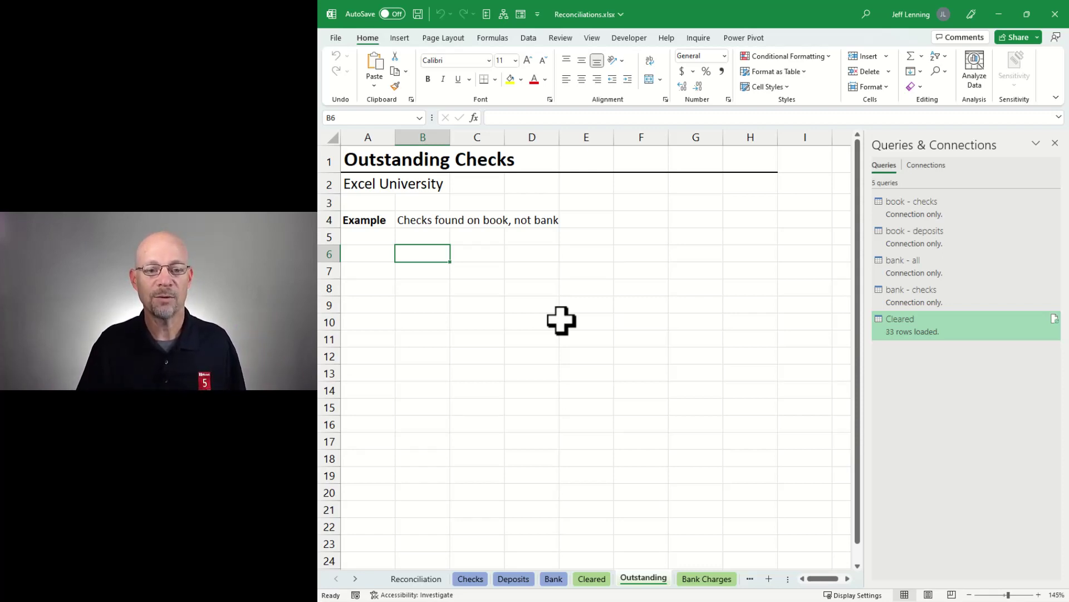
click(529, 37)
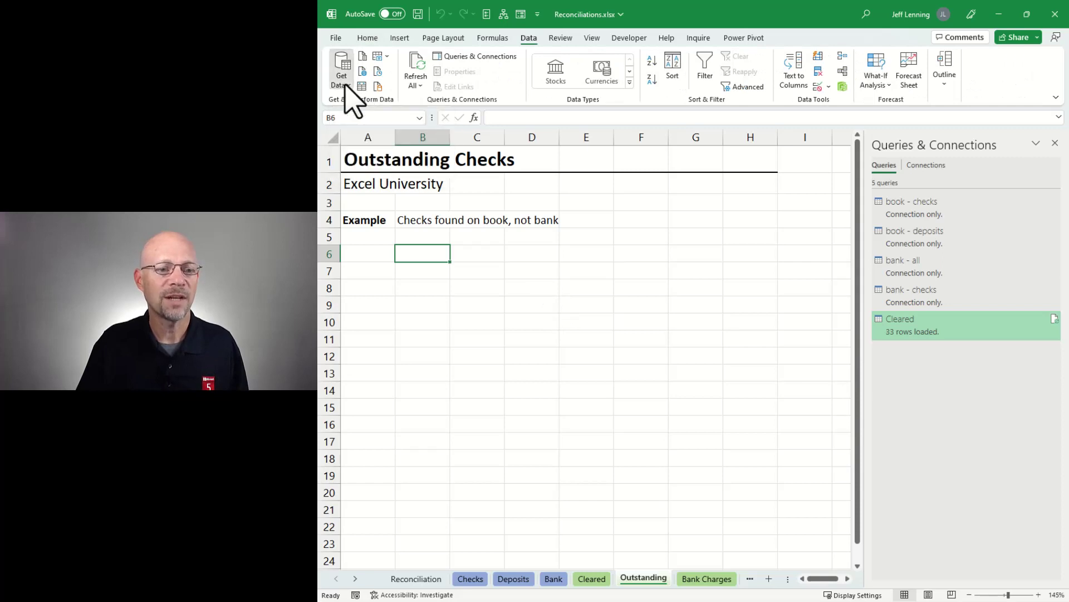
click(343, 82)
mouse_move(406, 279)
click(487, 281)
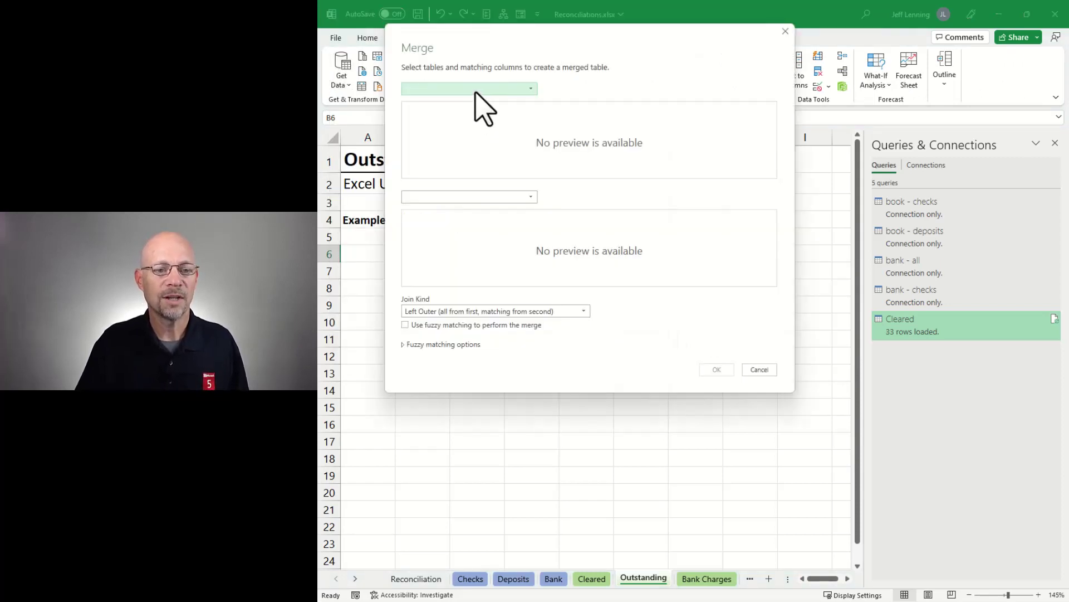
click(477, 90)
click(454, 137)
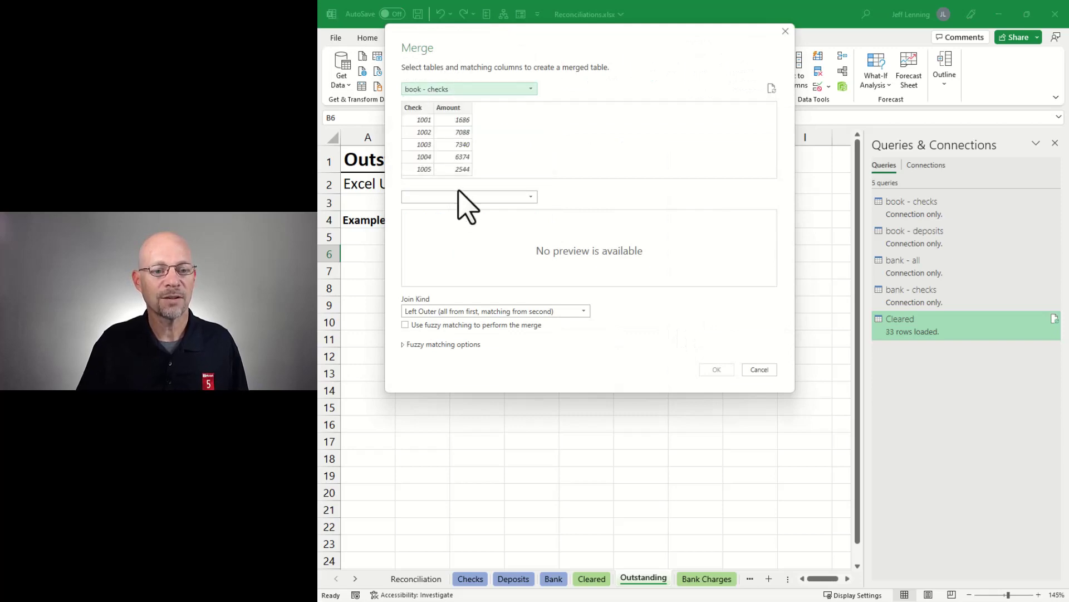
click(461, 197)
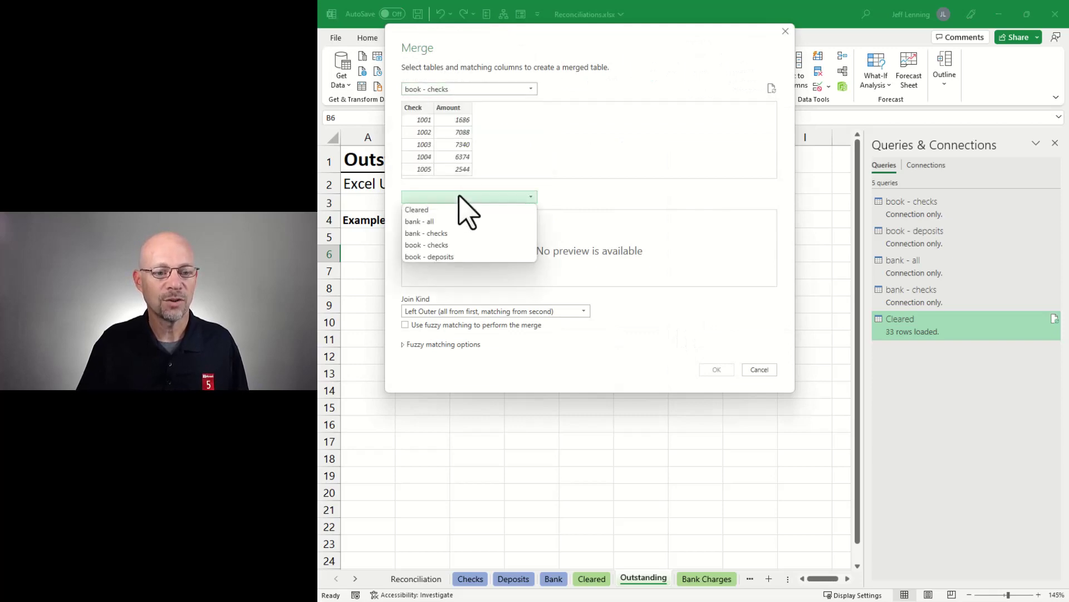
click(456, 234)
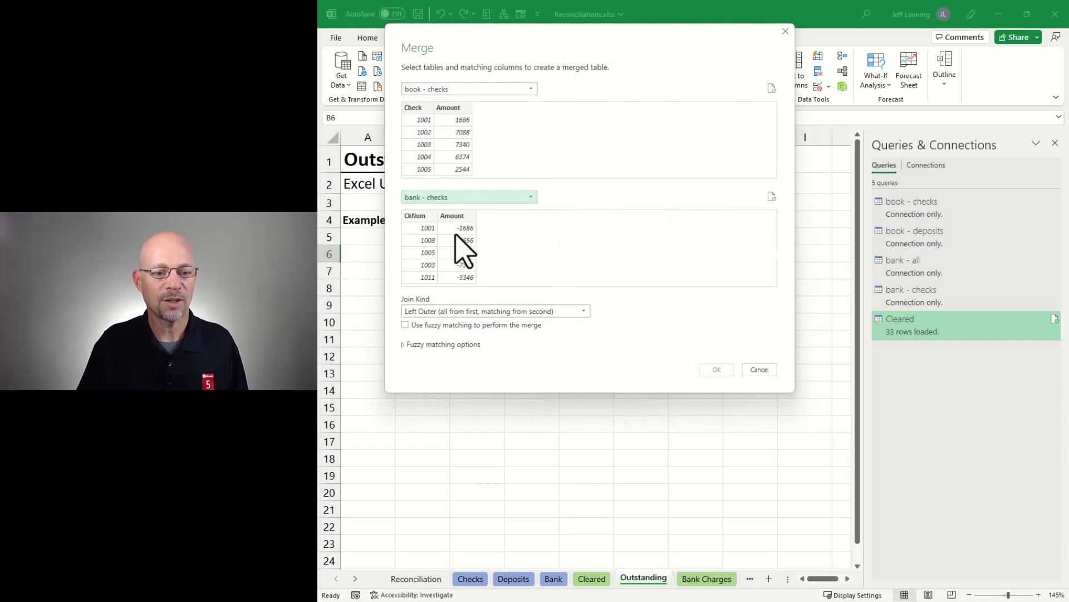
Match the Check column to CkNum using a Left Anti (rows only in first) join and create the merge.
click(413, 107)
click(415, 215)
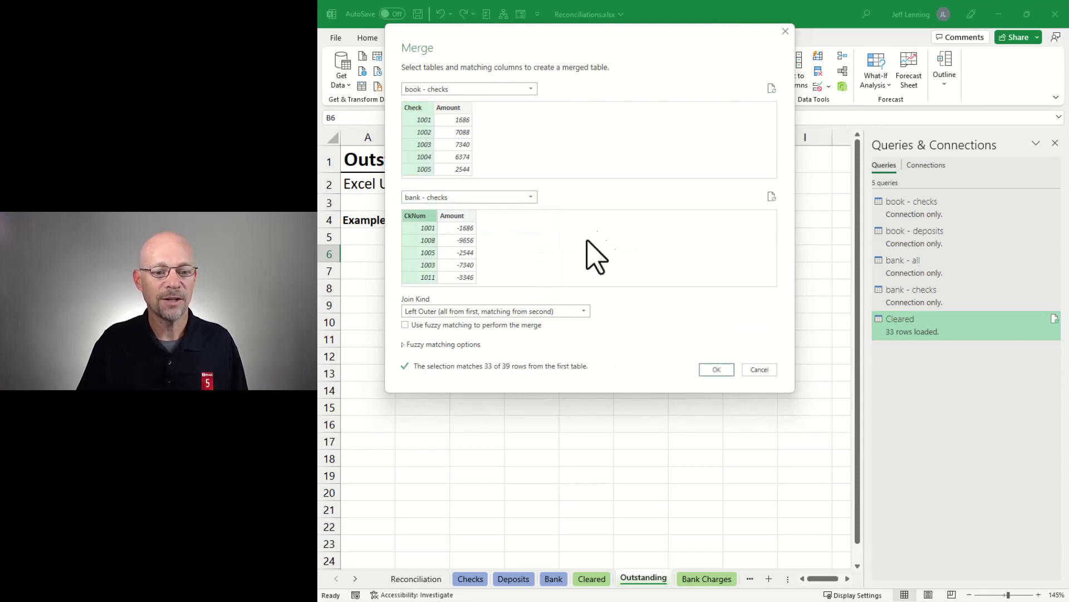
click(508, 311)
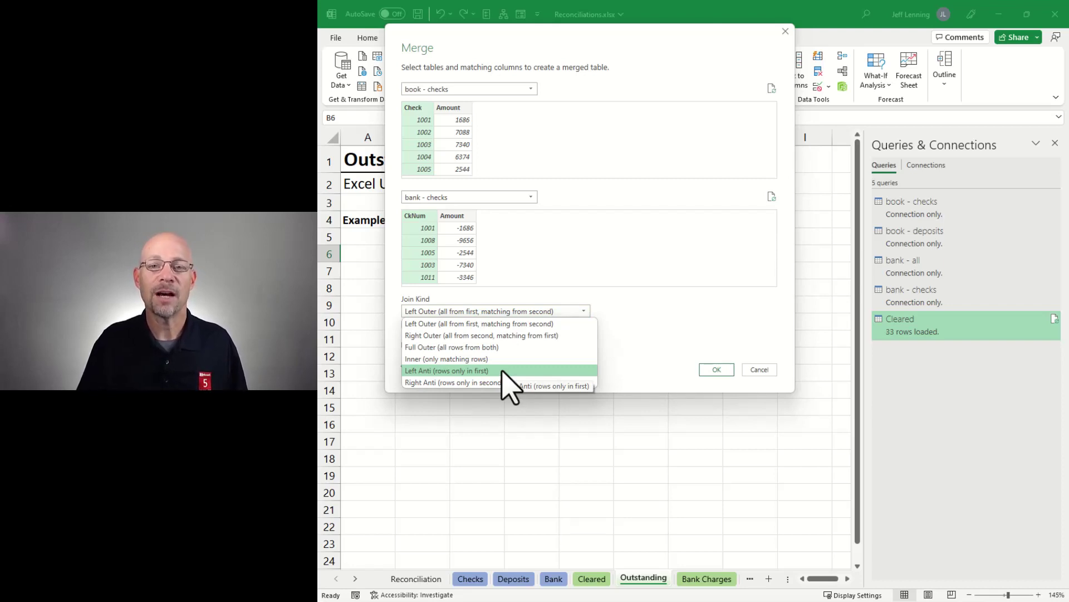
click(504, 370)
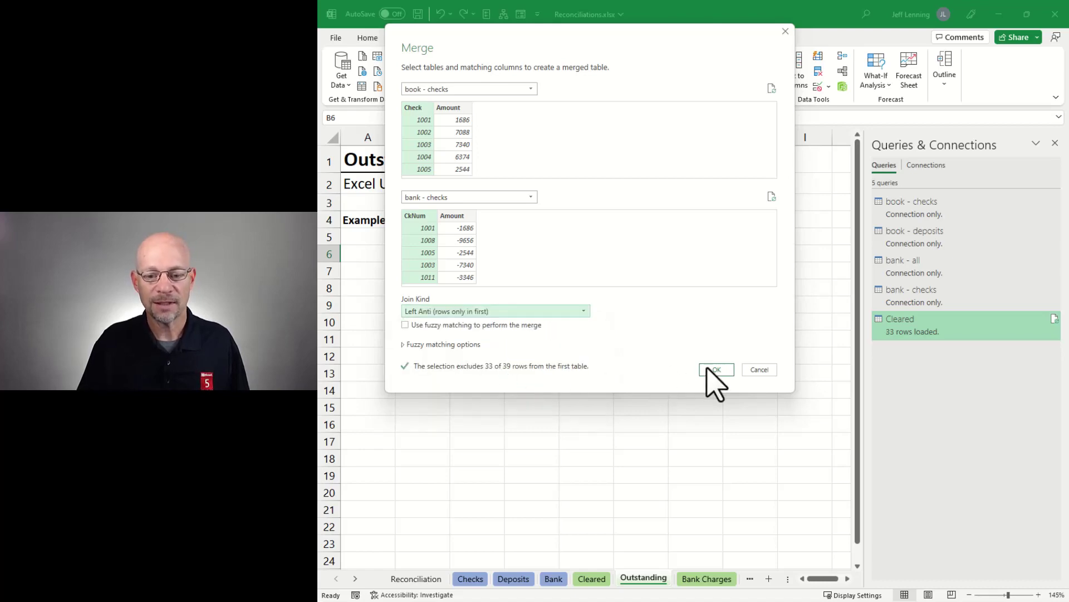
click(716, 369)
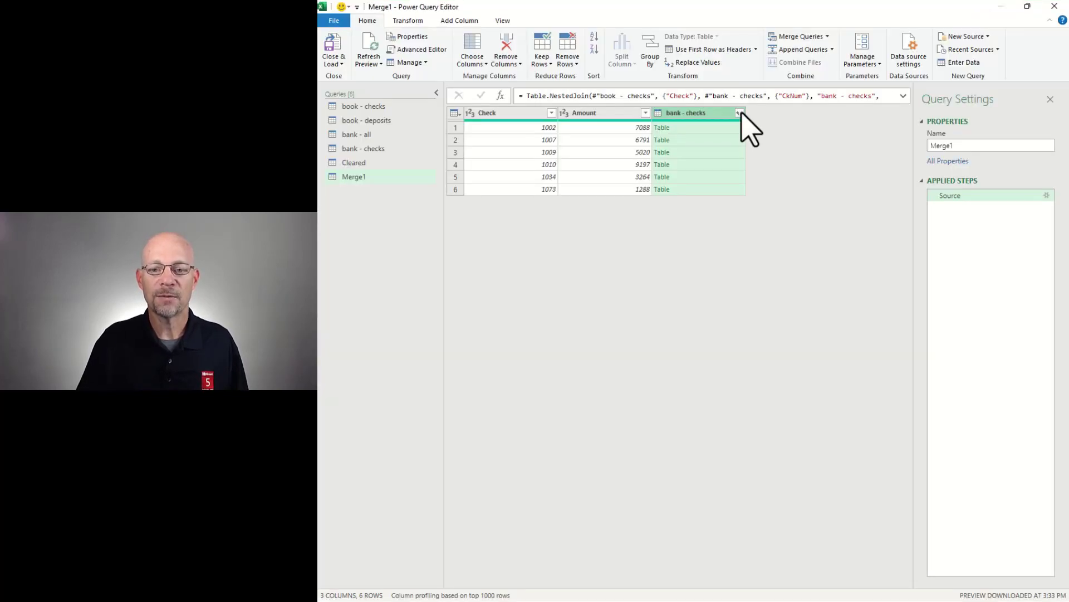
Expand the bank - checks column into CkNum and Amount, and remove both expanded columns from the query.
click(739, 113)
click(679, 245)
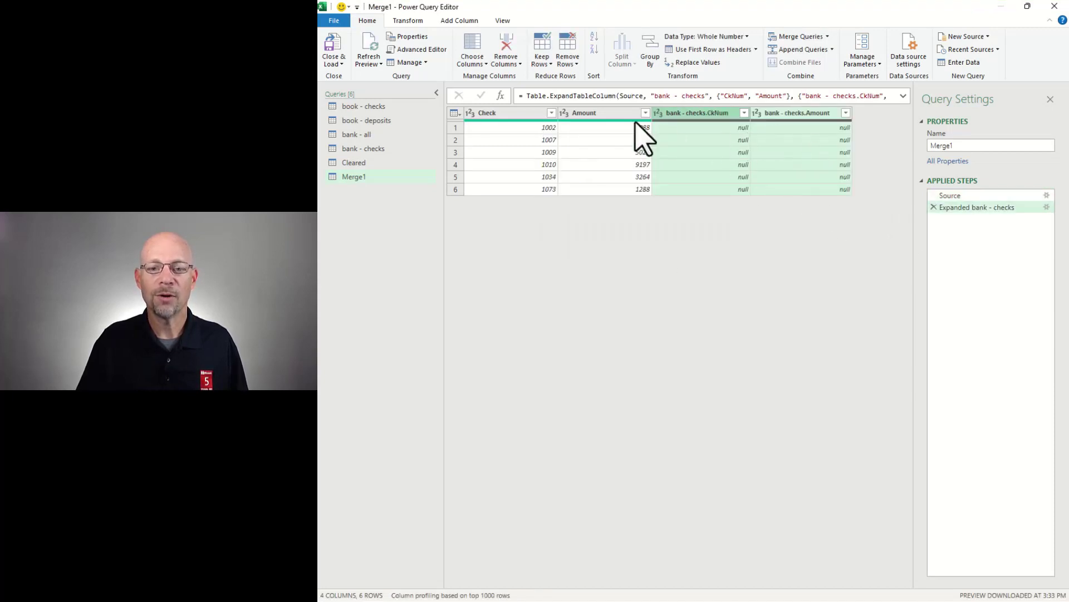
click(525, 113)
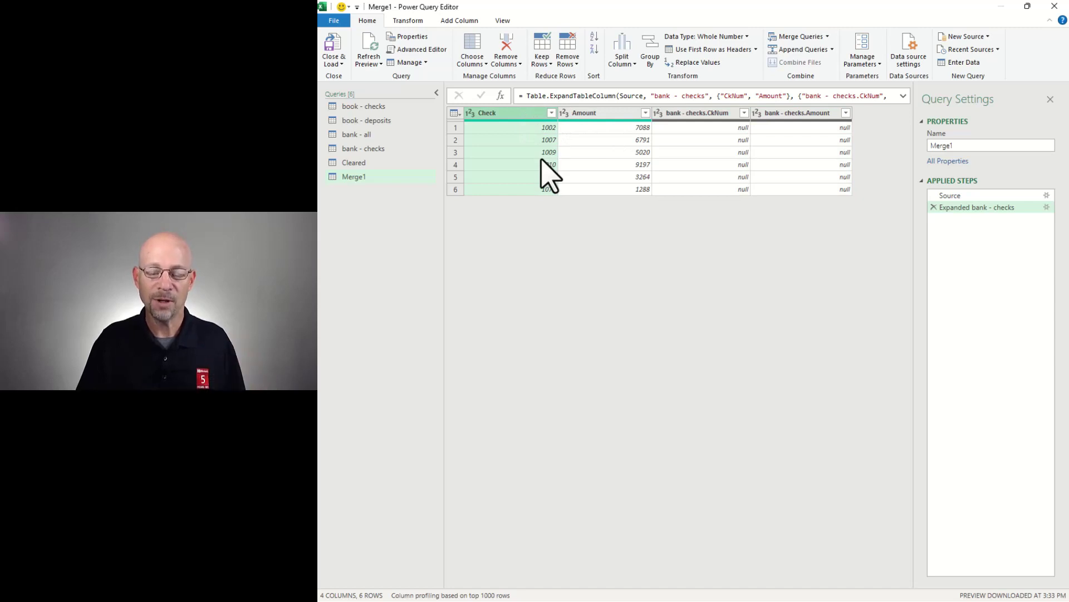
click(696, 114)
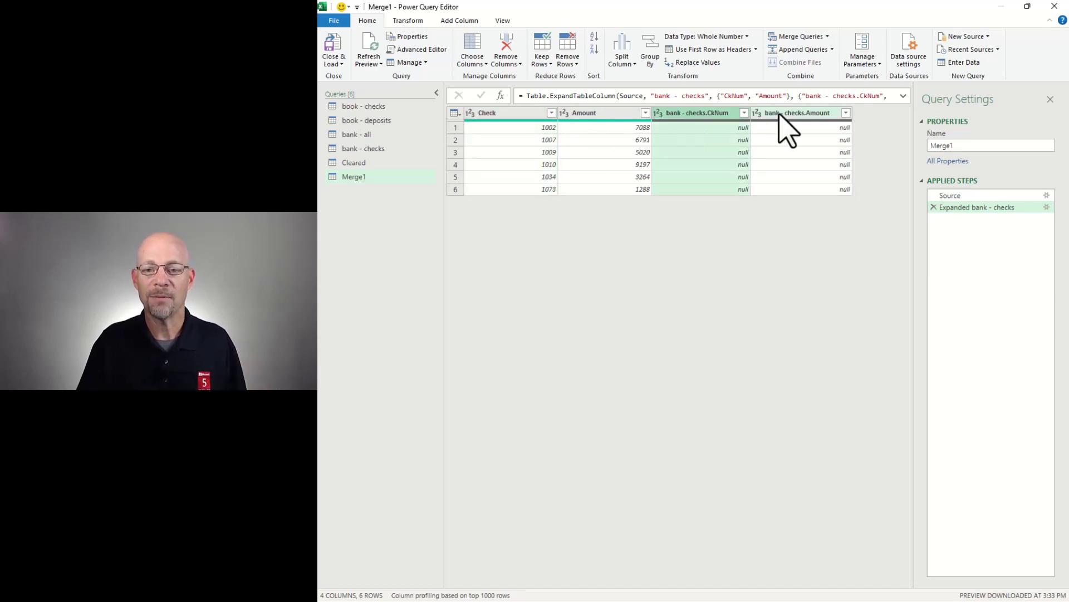
ctrl+click(780, 114)
key(Delete)
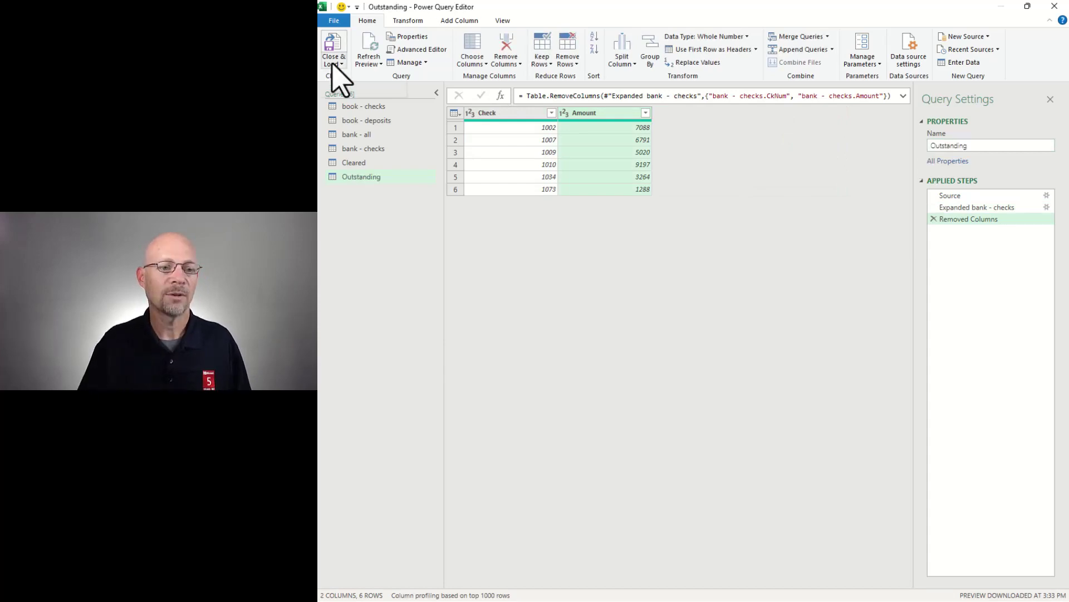
Load the query, named Outstanding, as a table into cell B6 of the existing Outstanding worksheet and add a total row.
click(333, 62)
click(351, 99)
click(704, 367)
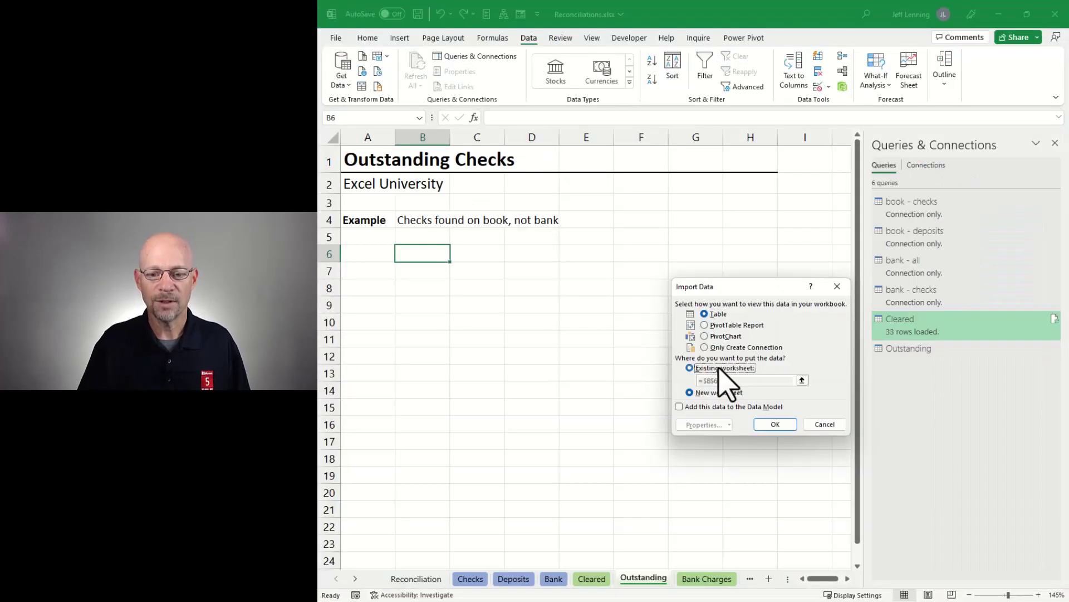
click(774, 424)
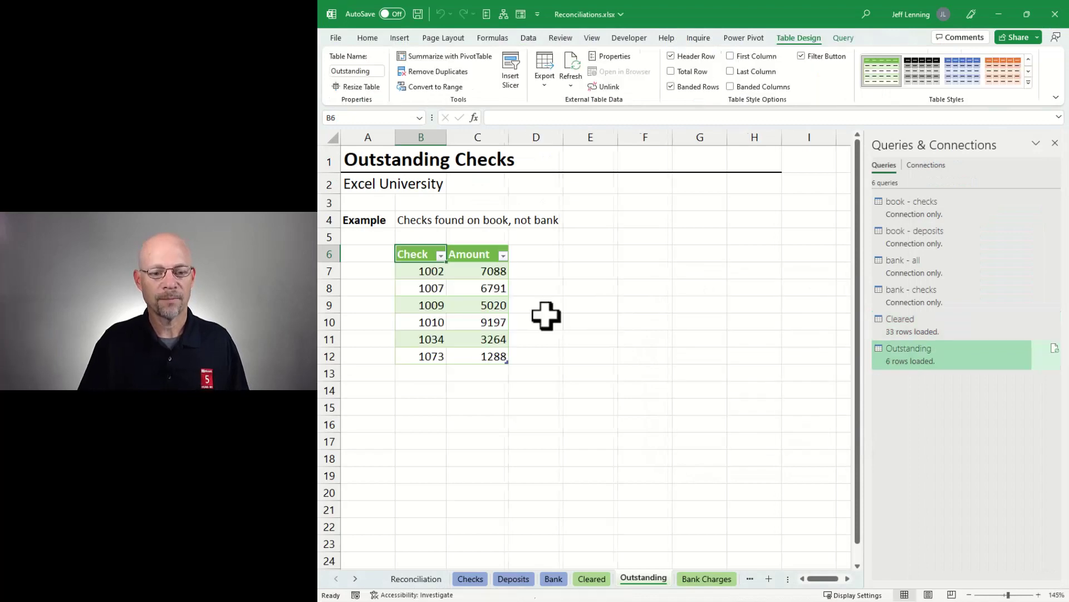
click(485, 271)
click(671, 72)
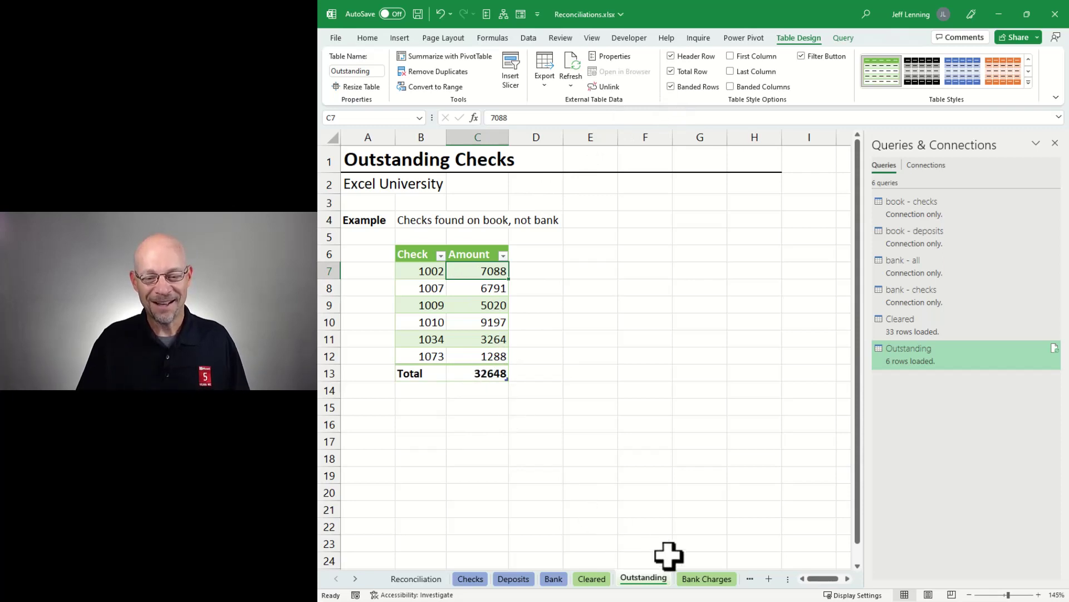
Select cell B6 on the Bank Charges worksheet and create a new query that references bank - all.
click(694, 579)
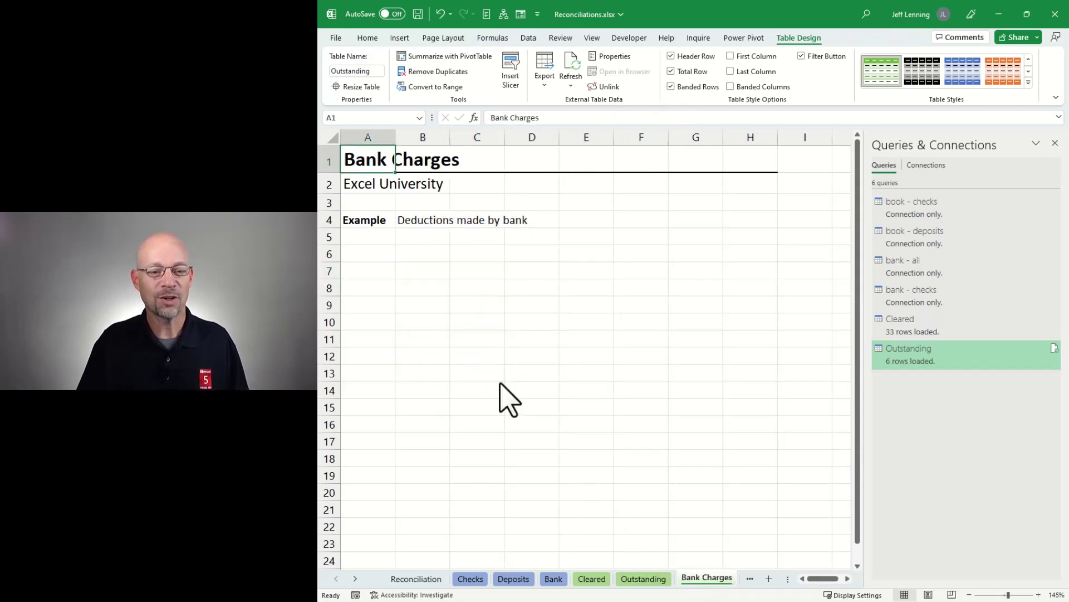
click(425, 255)
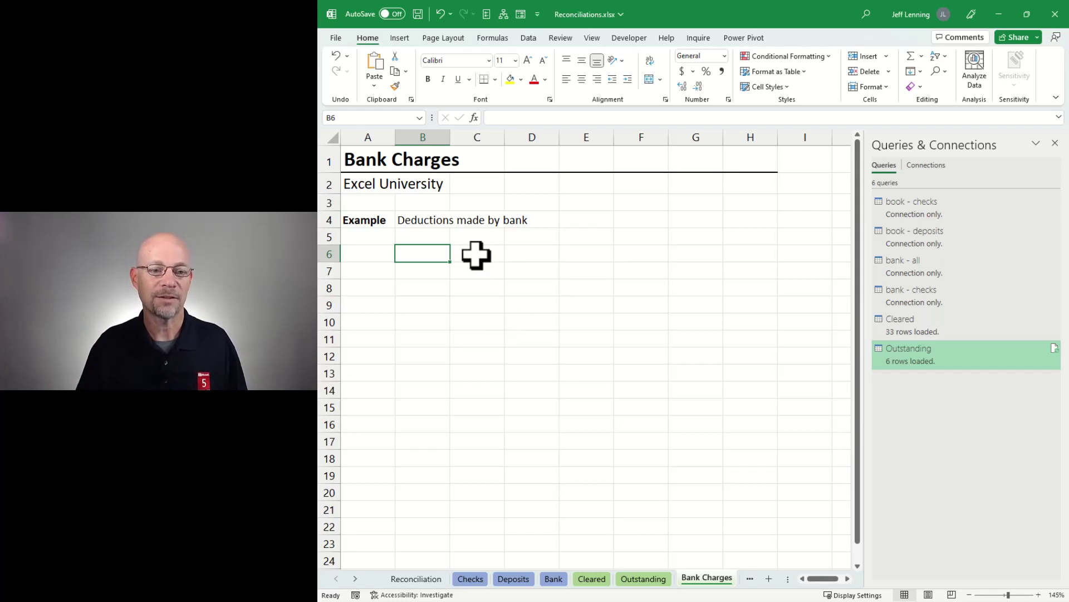
right_click(929, 270)
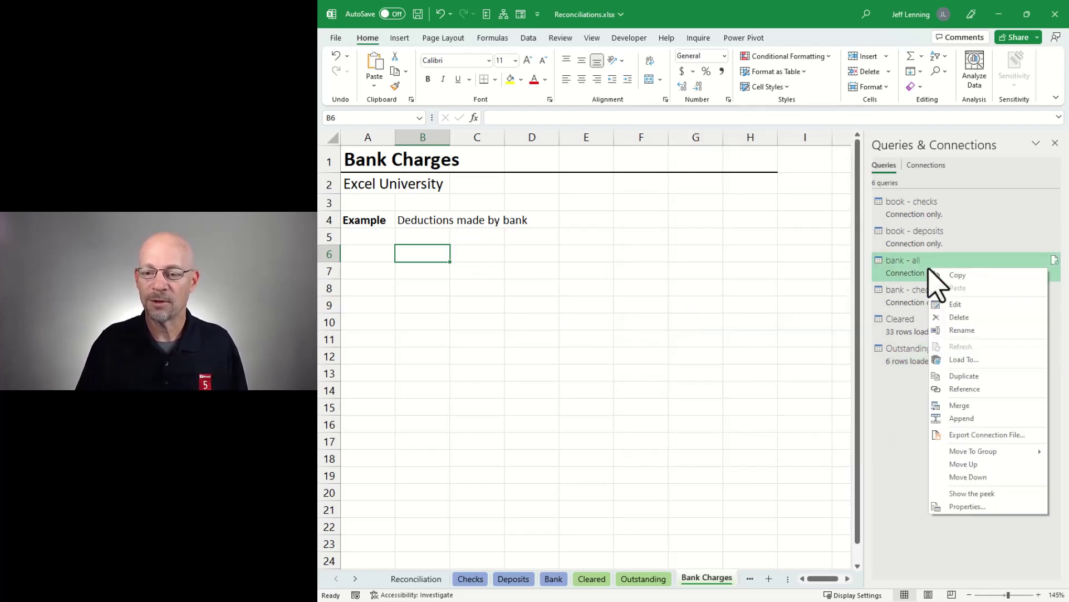
click(981, 376)
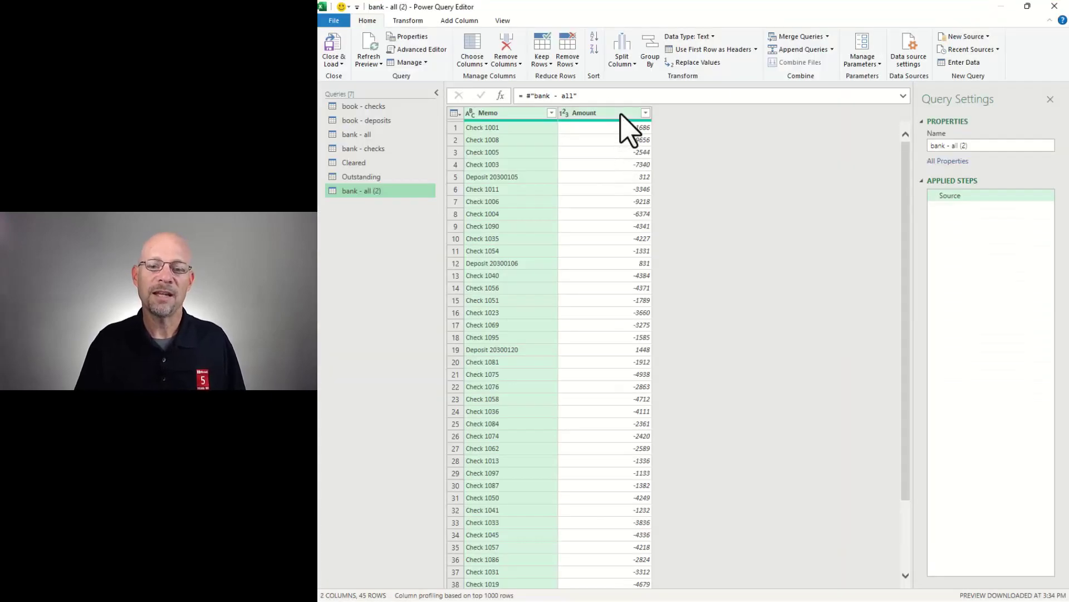
Filter the Amount column to keep only rows less than 0.
click(620, 114)
click(645, 113)
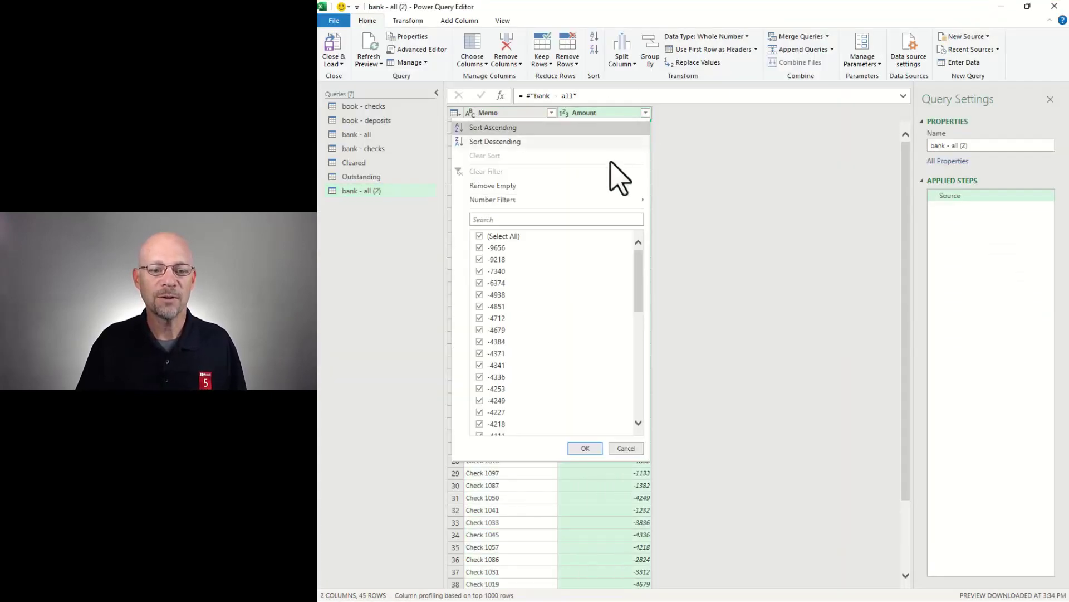
mouse_move(595, 200)
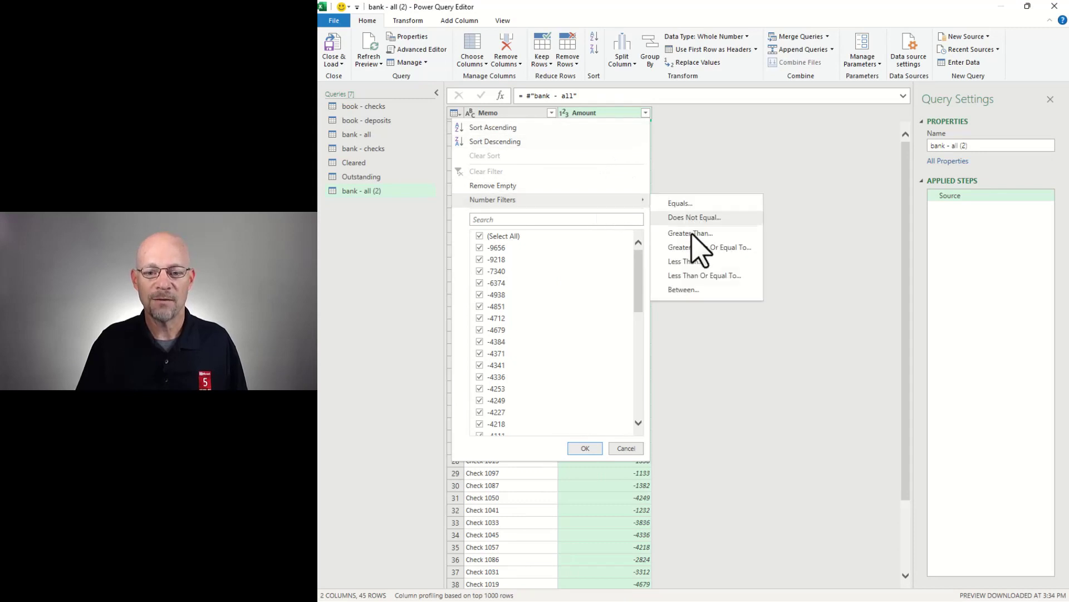
click(702, 261)
text(0)
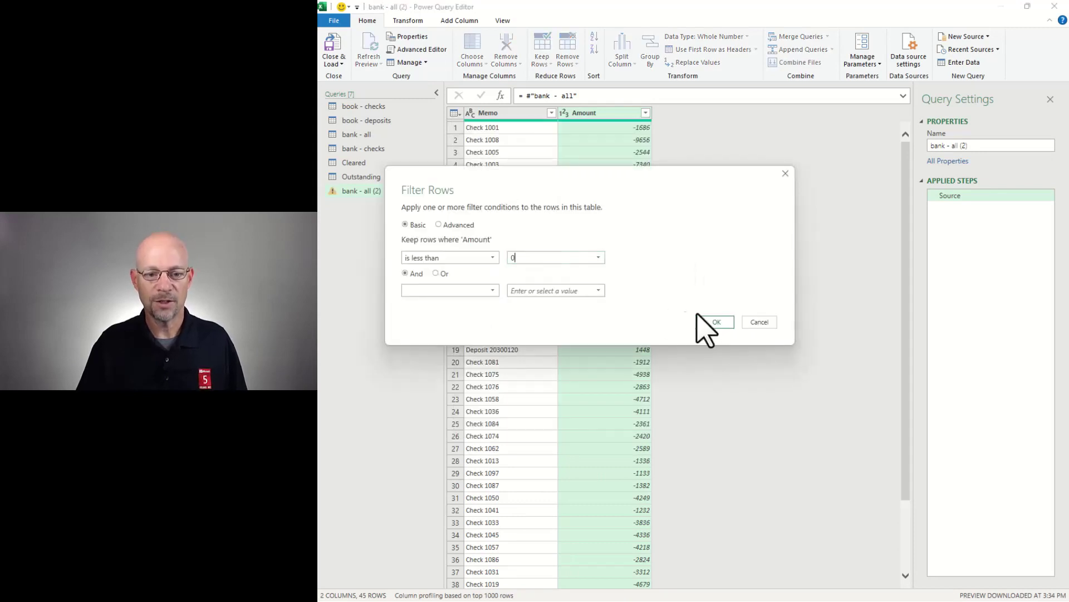
click(716, 323)
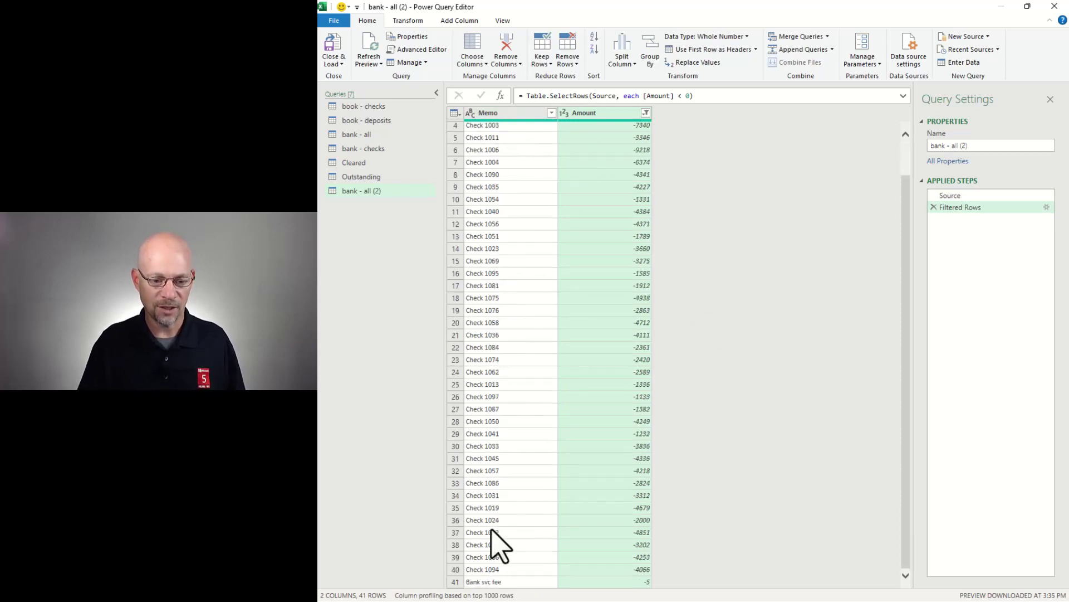
Filter the Memo column to keep only rows that do not begin with Check.
click(545, 113)
click(551, 113)
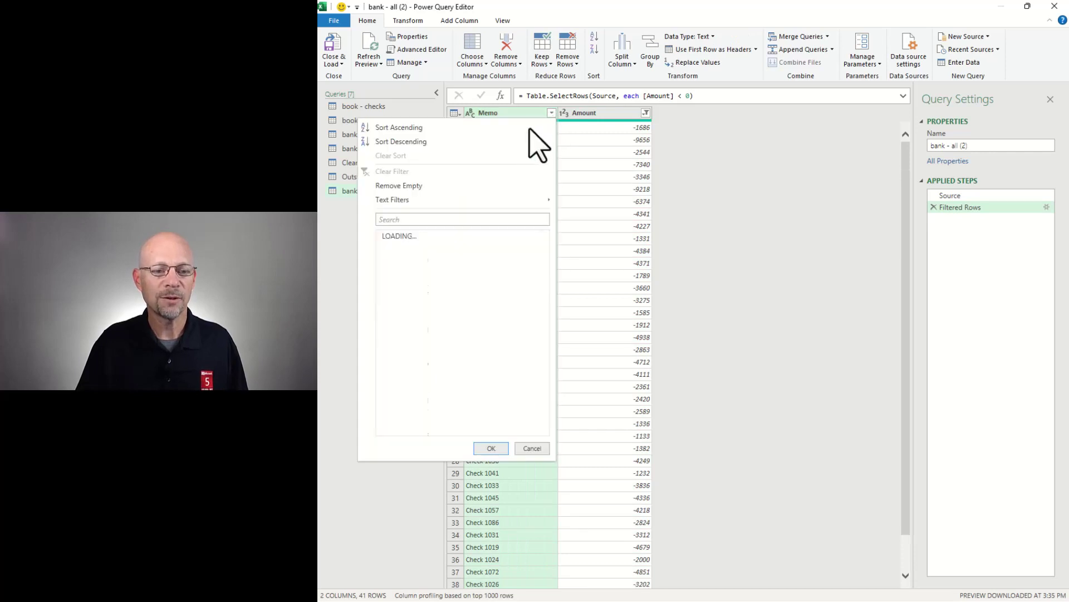
mouse_move(523, 199)
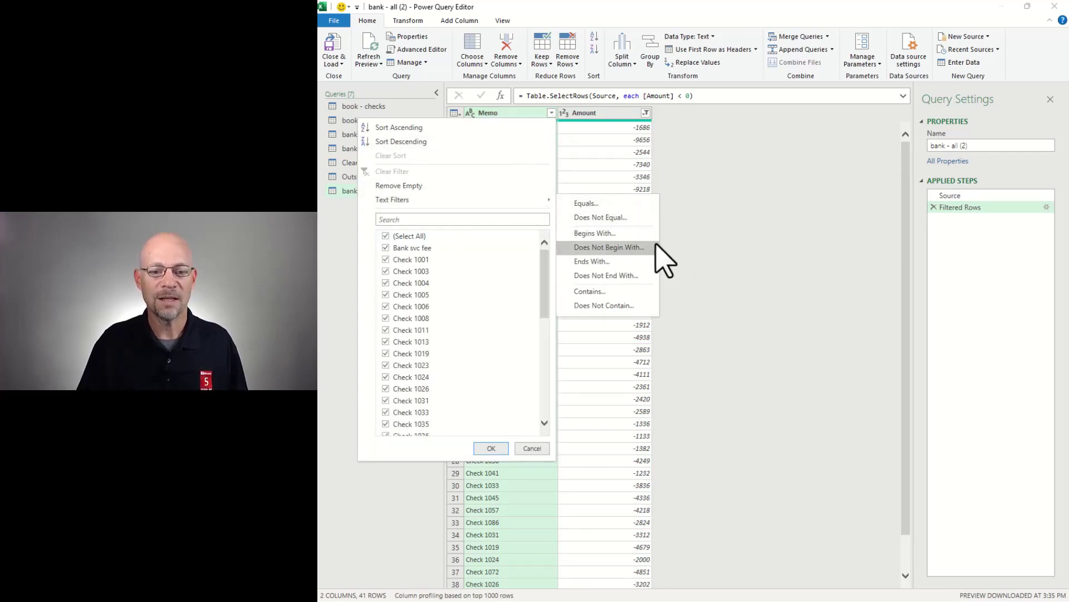
click(561, 258)
text(Chec)
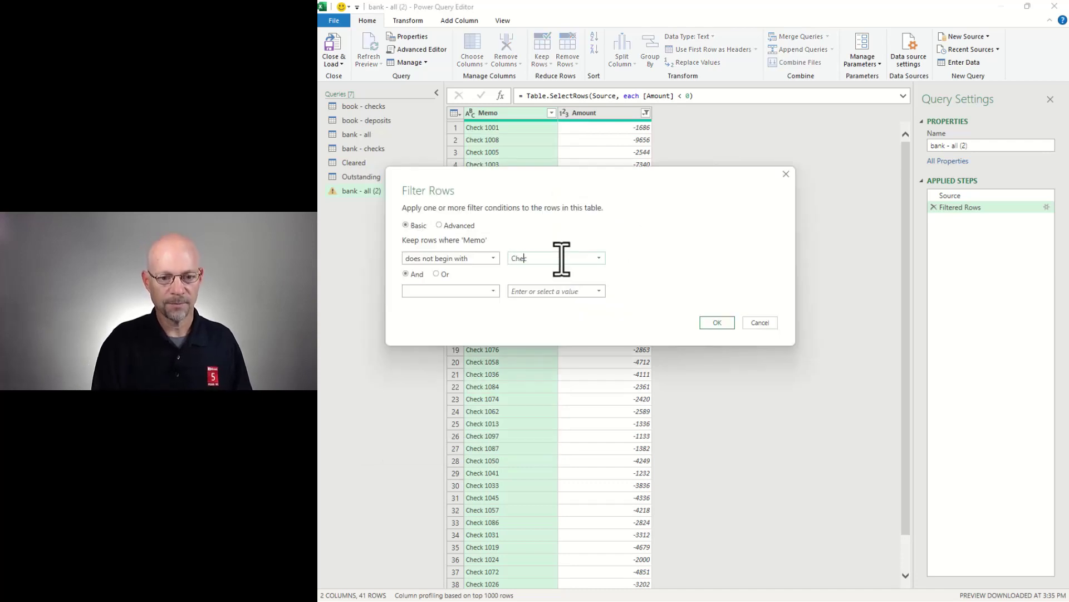
text(k)
click(717, 323)
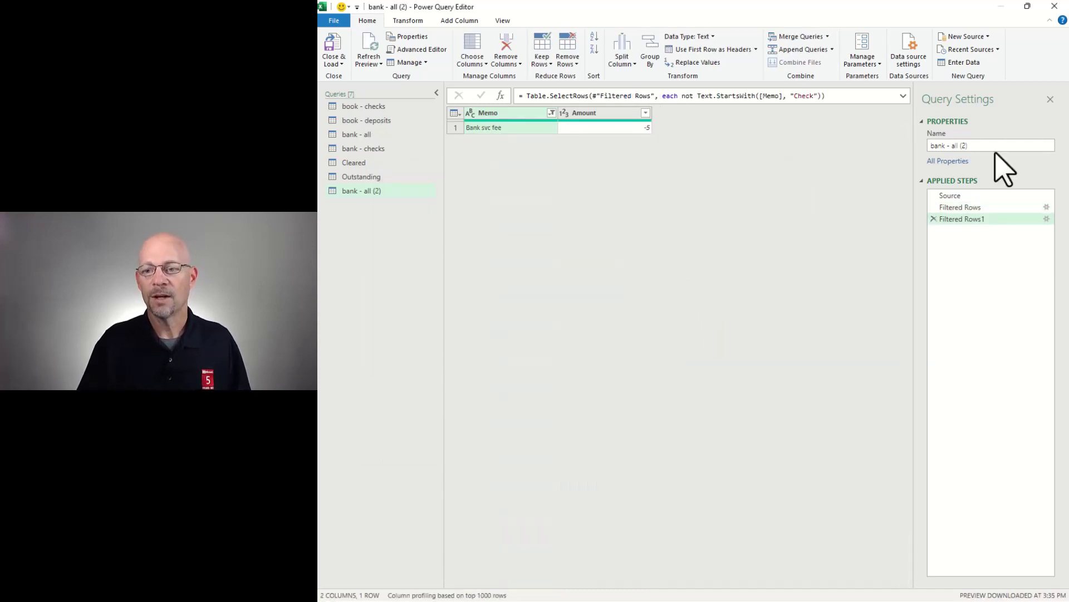
Rename the bank - all (2) query to Bank Charges.
drag(971, 145, 931, 146)
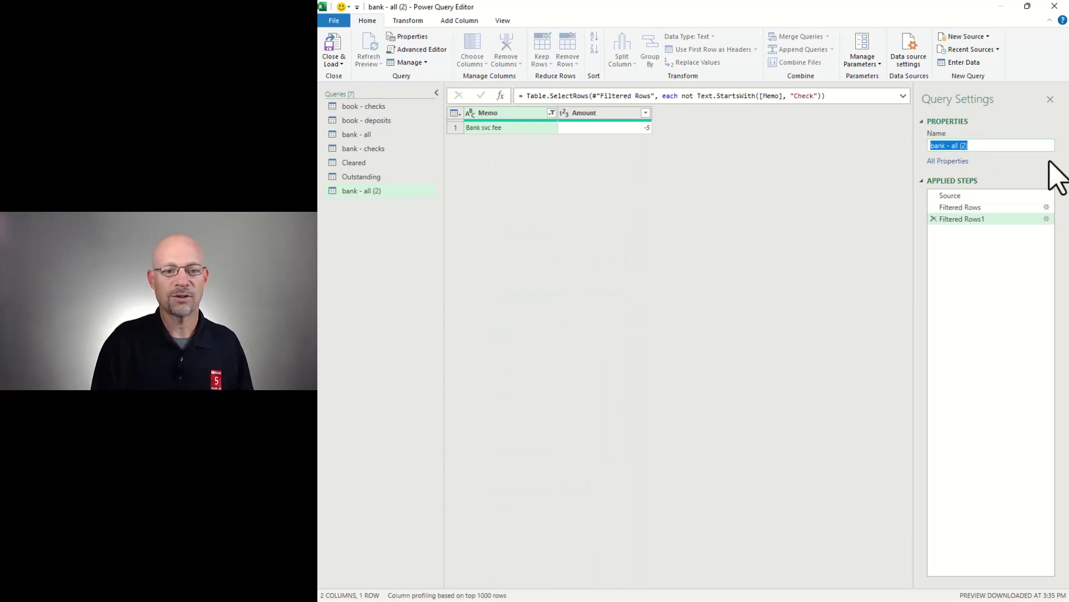
text(Bank Charges)
key(Return)
Load the Bank Charges query as a table into cell B6 of the existing worksheet and add a total row.
click(334, 61)
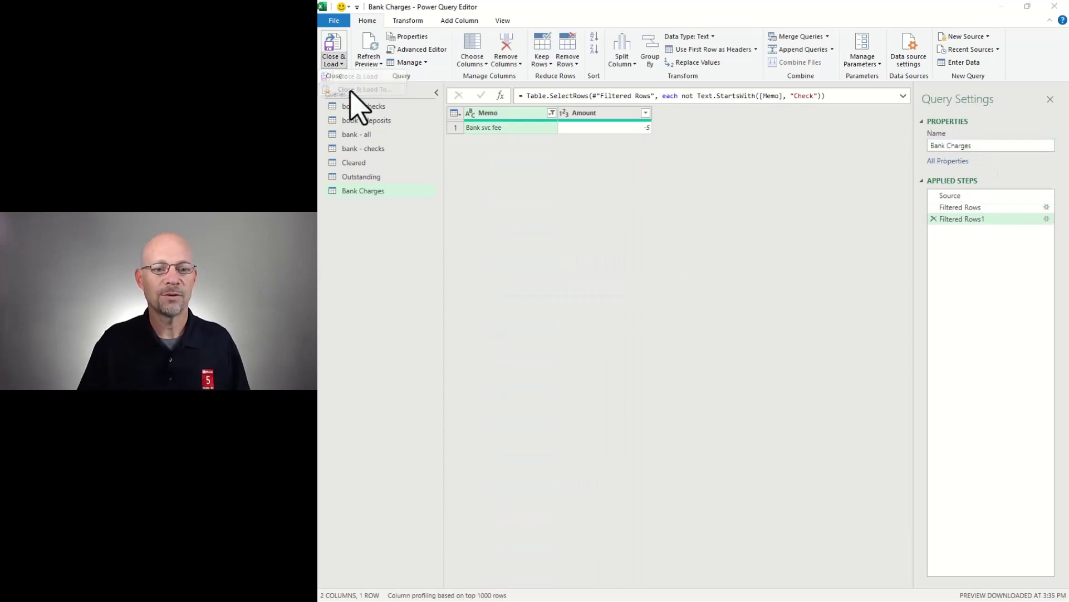
click(356, 89)
click(713, 368)
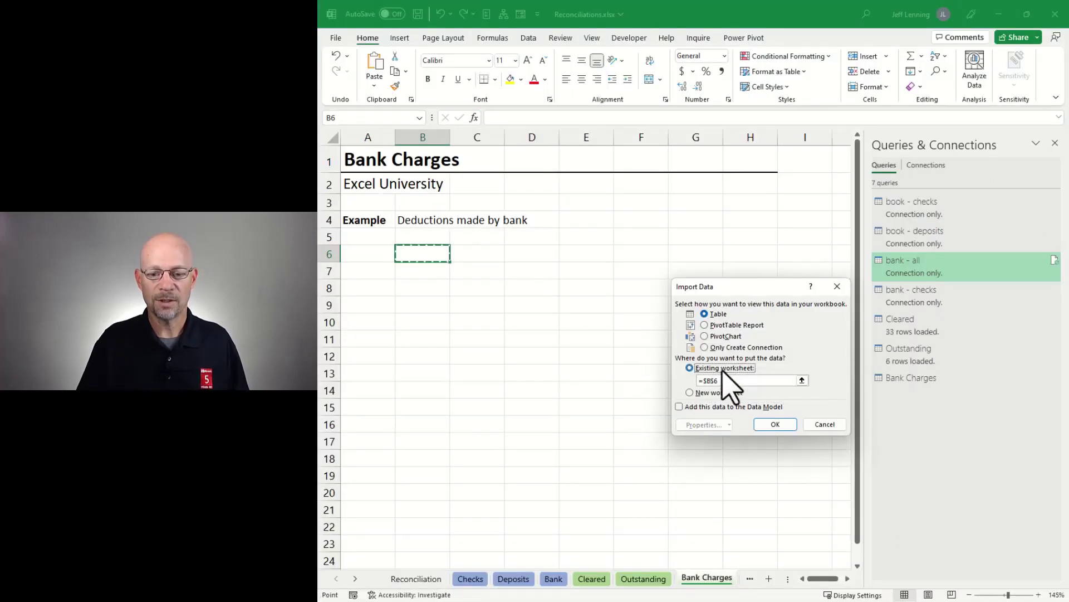
click(772, 430)
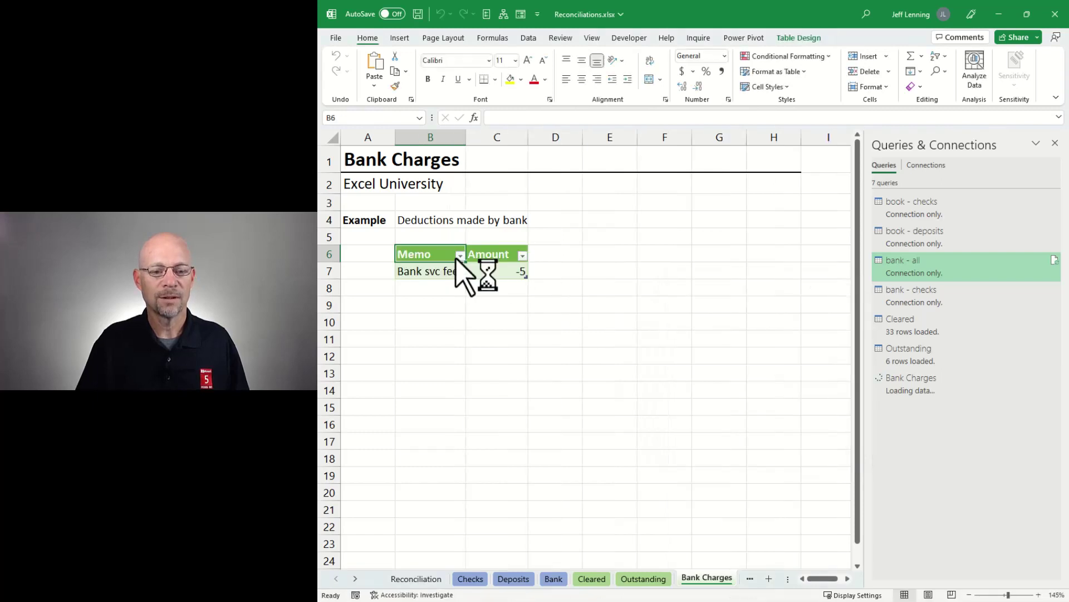
click(671, 72)
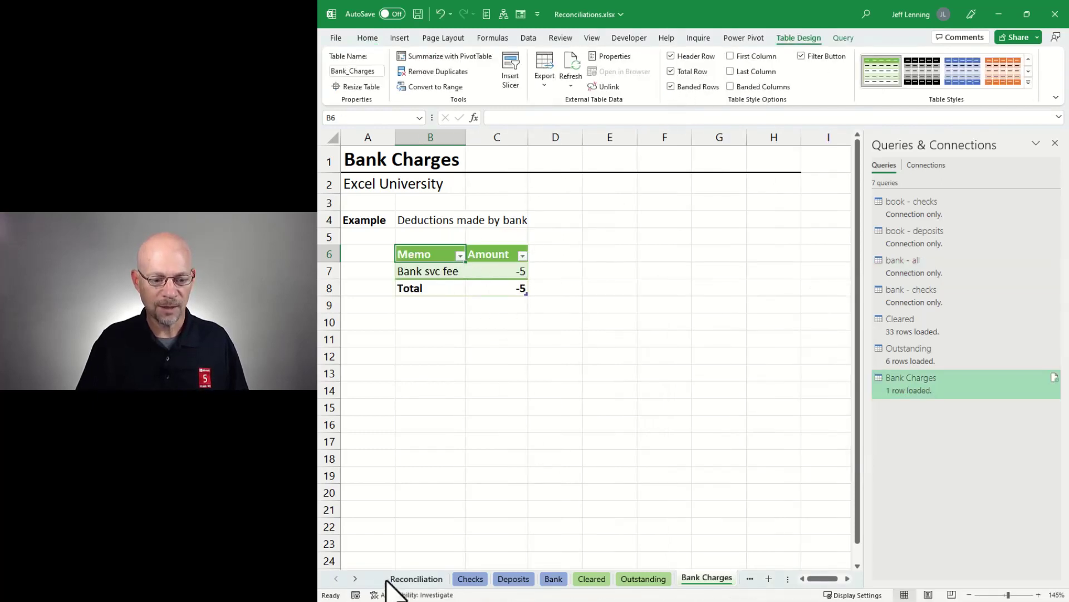
Review the DIT sheet's purpose and the source data on the Deposits and Bank sheets.
scroll(390, 587, down, 2)
click(645, 578)
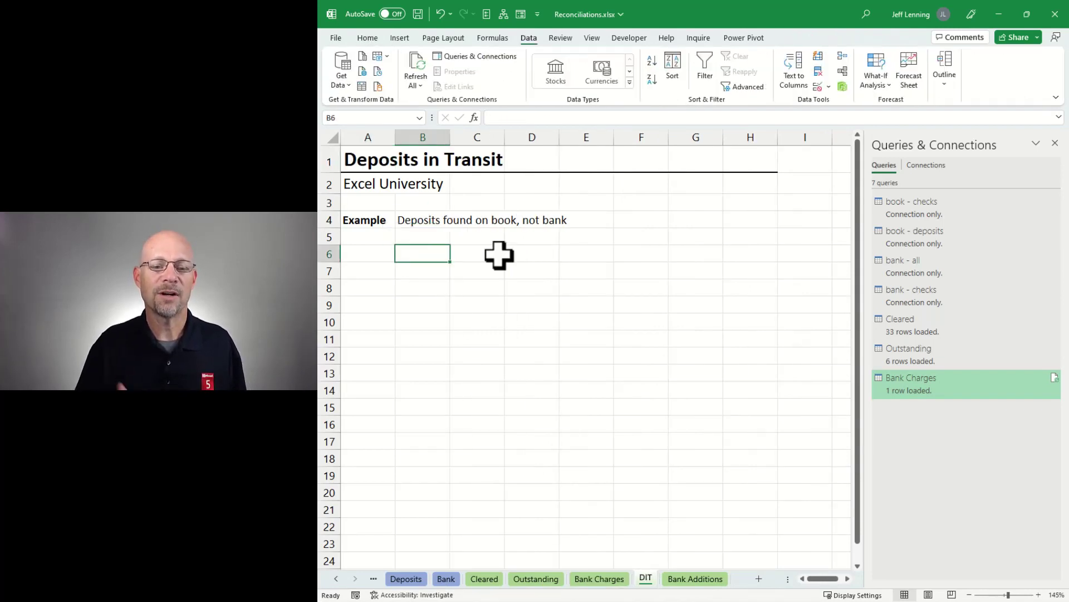
click(406, 580)
drag(444, 303, 502, 407)
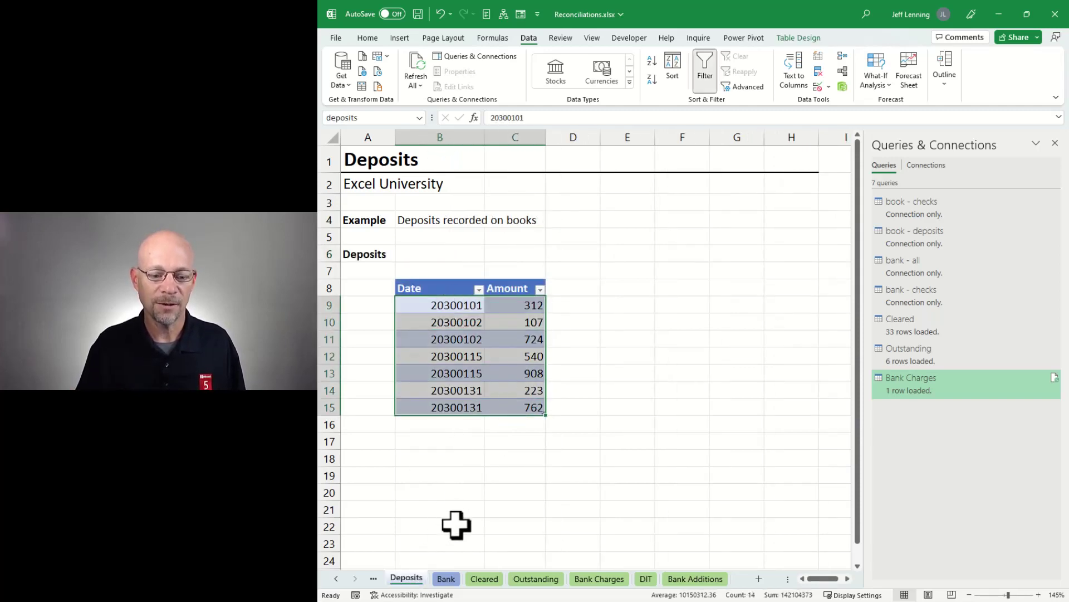
click(447, 580)
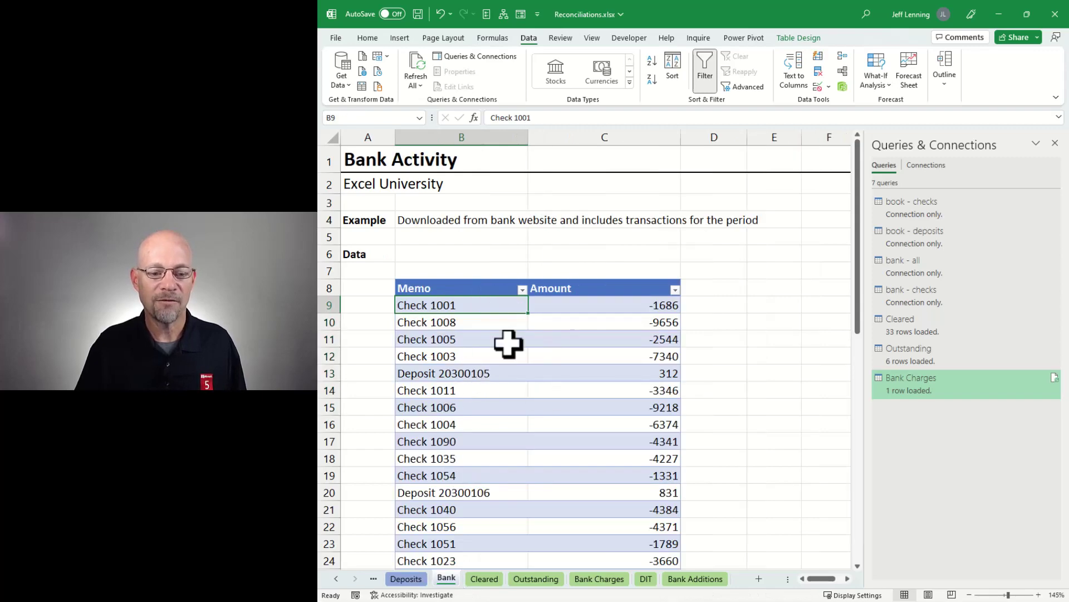
click(408, 579)
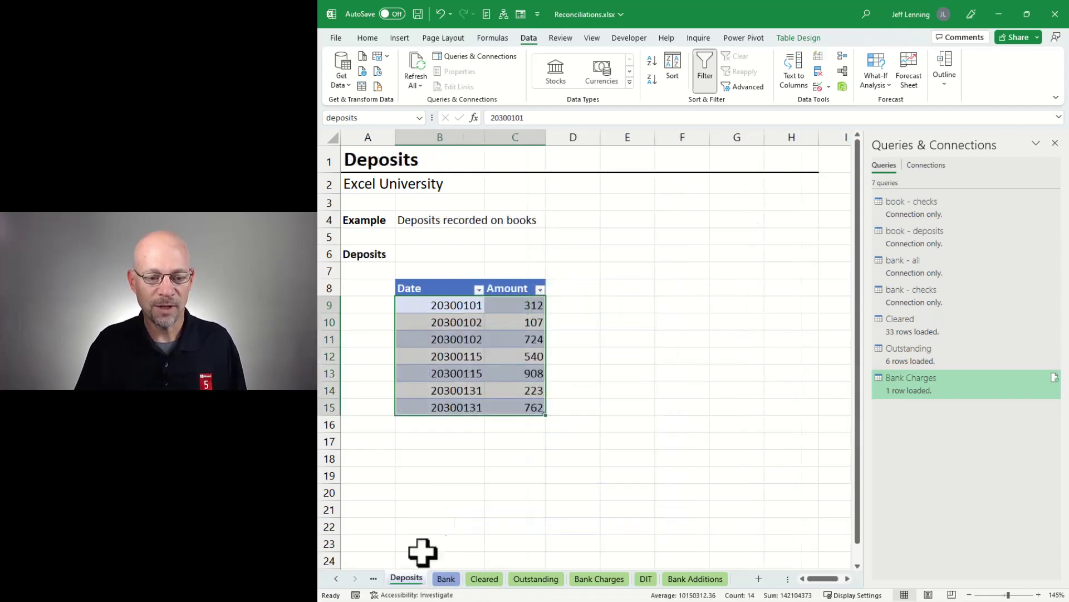
Compare the book deposit dated 20300101 with the first deposit on the Bank sheet by date and amount.
click(439, 305)
click(500, 307)
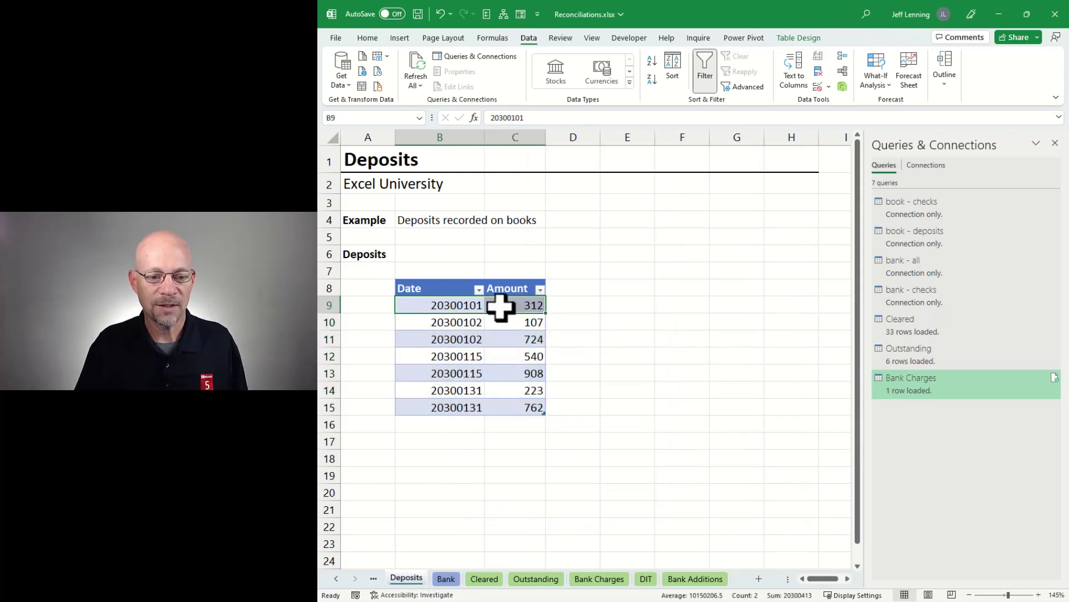
click(451, 303)
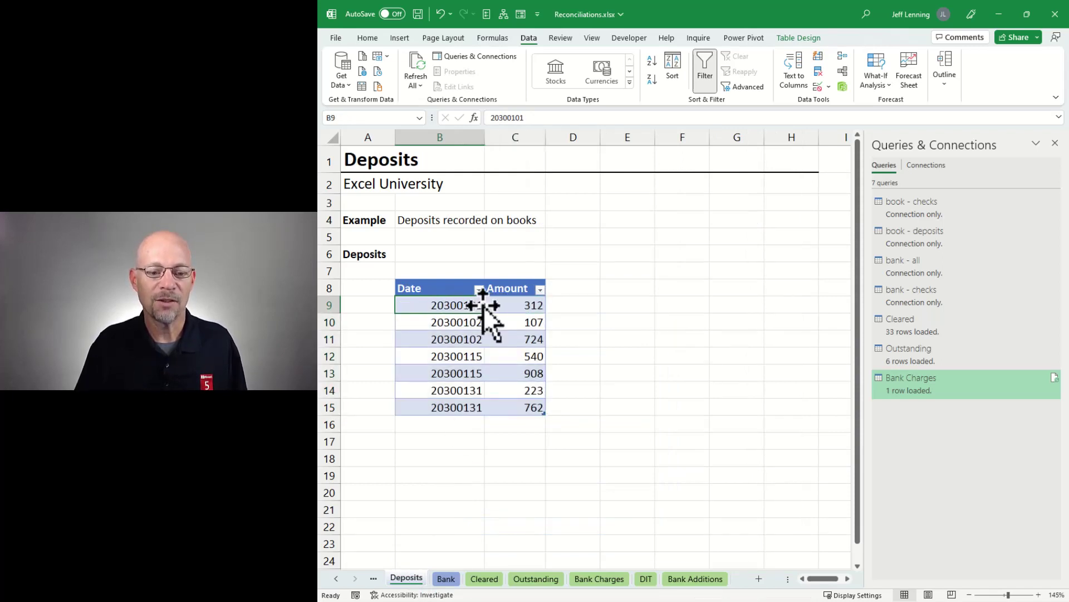
click(518, 306)
click(449, 579)
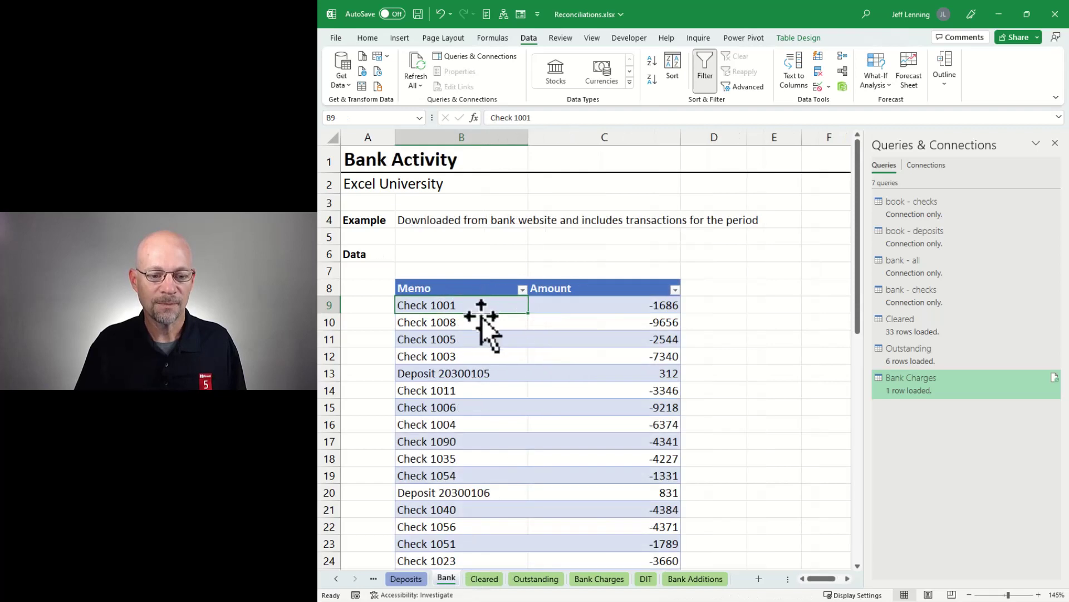
click(456, 373)
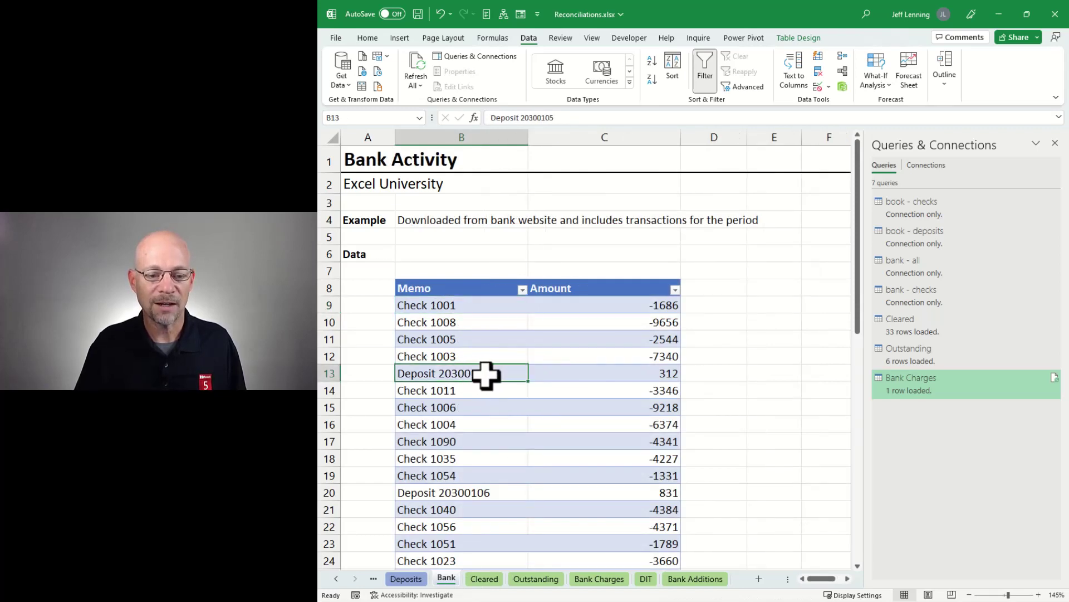
click(649, 374)
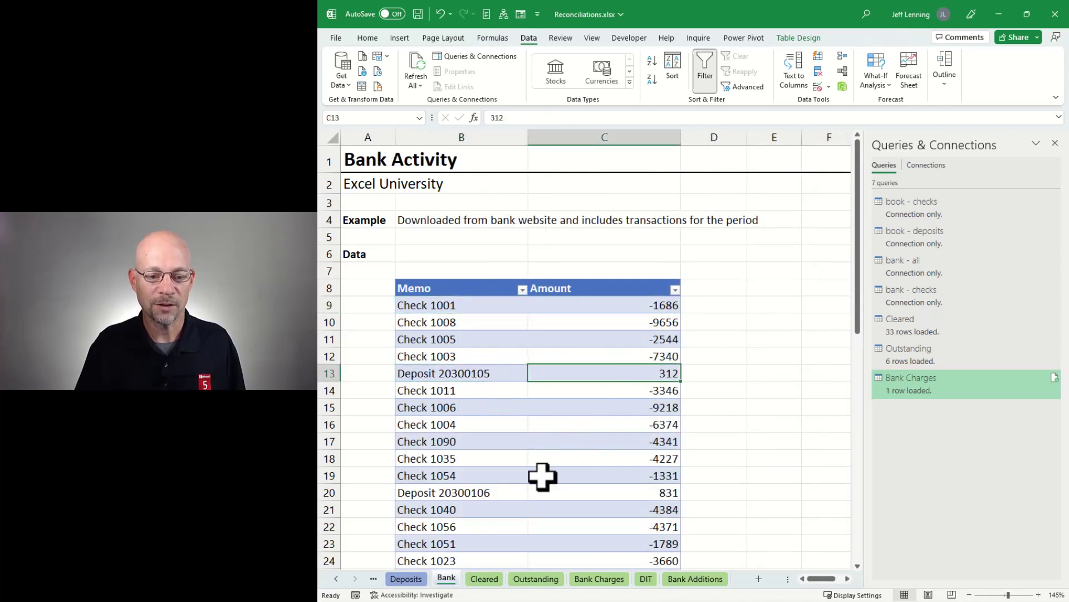
click(457, 372)
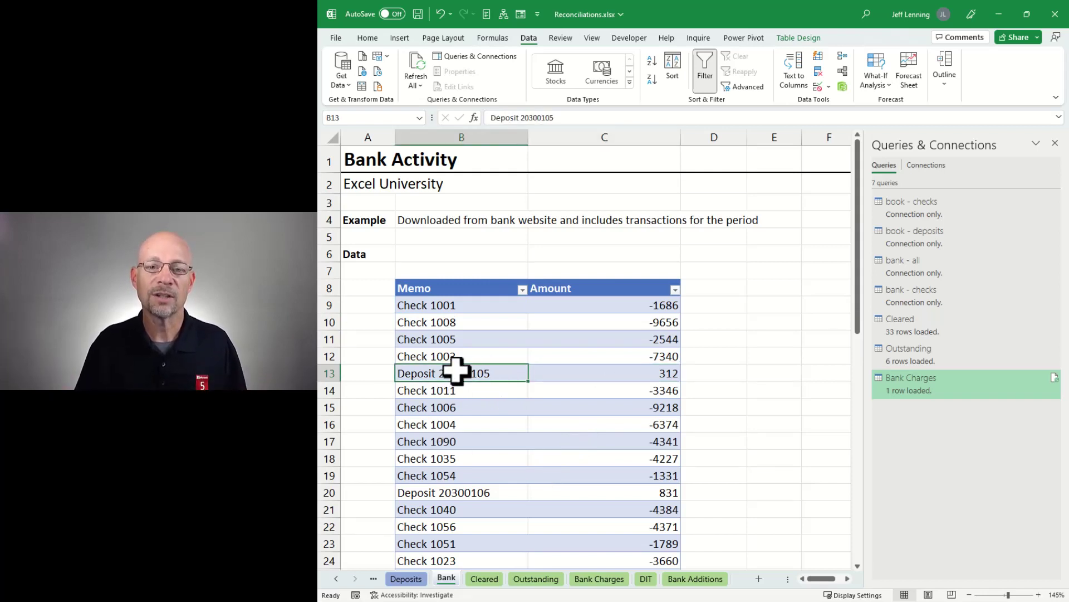
Compare the two book deposits dated 20300102 with the Deposit 20300106 transaction on the Bank sheet.
click(412, 579)
drag(456, 323, 468, 322)
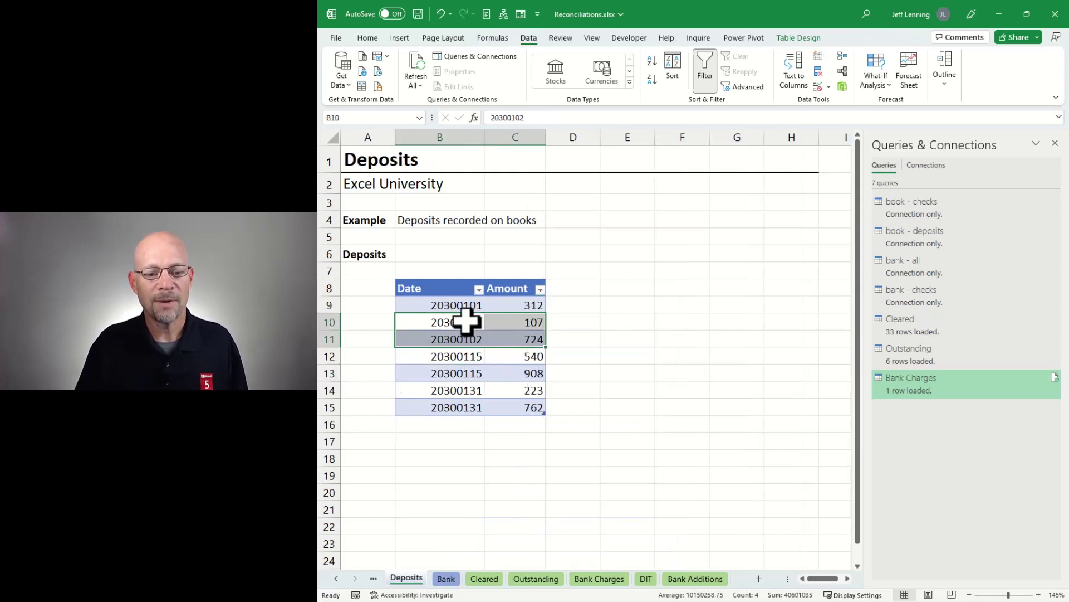
click(451, 580)
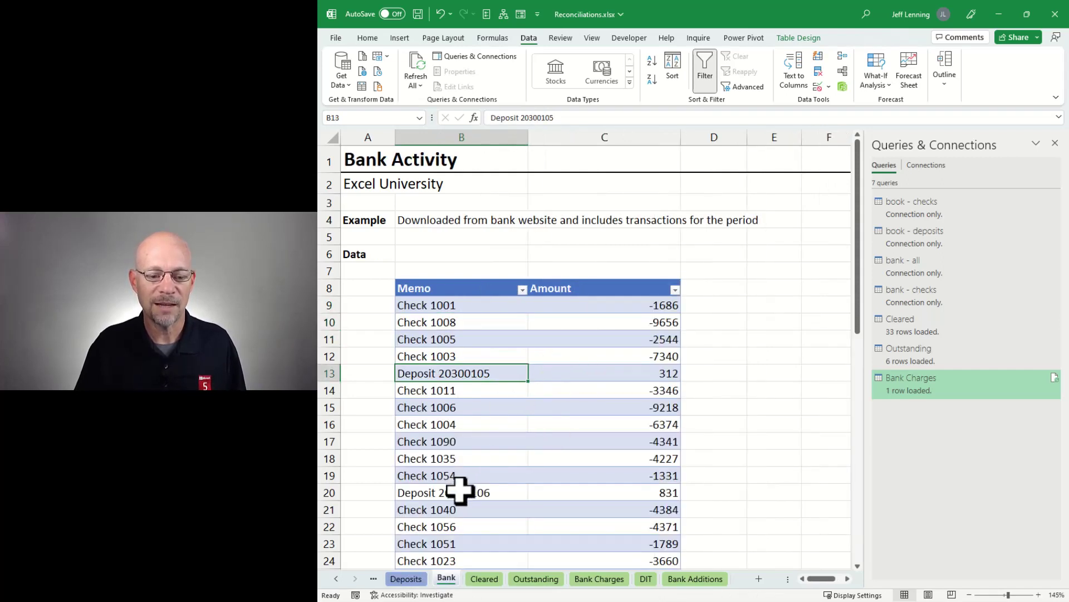
drag(460, 490, 563, 493)
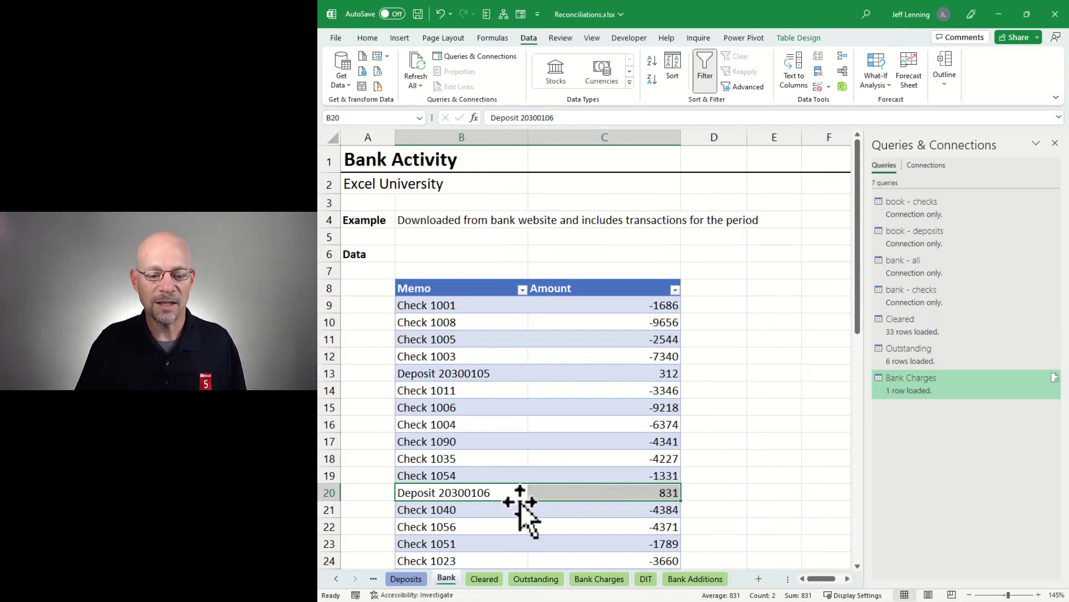
click(416, 579)
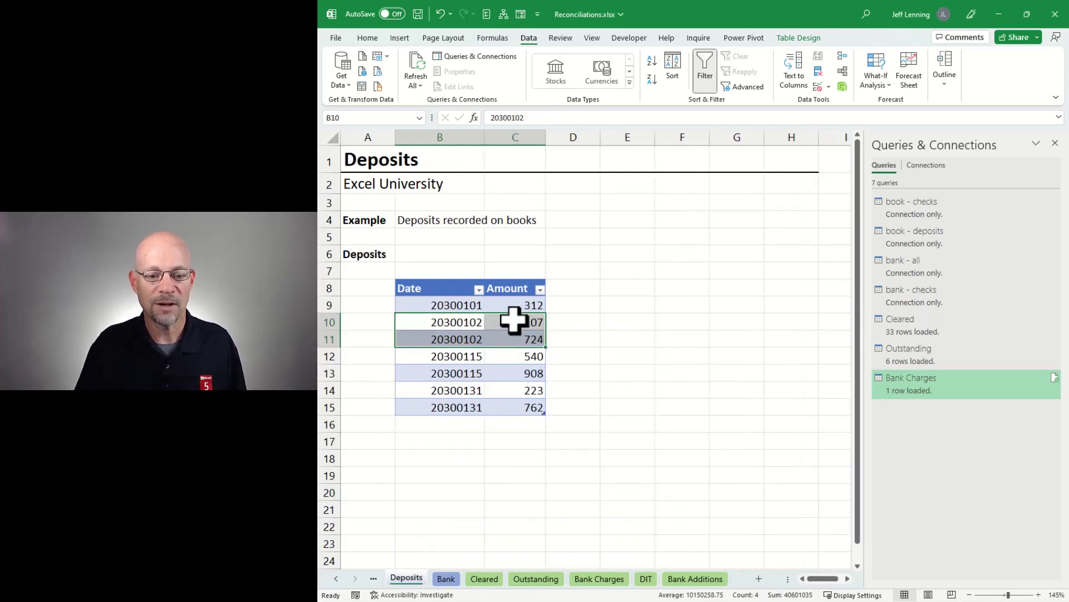
drag(513, 319, 515, 337)
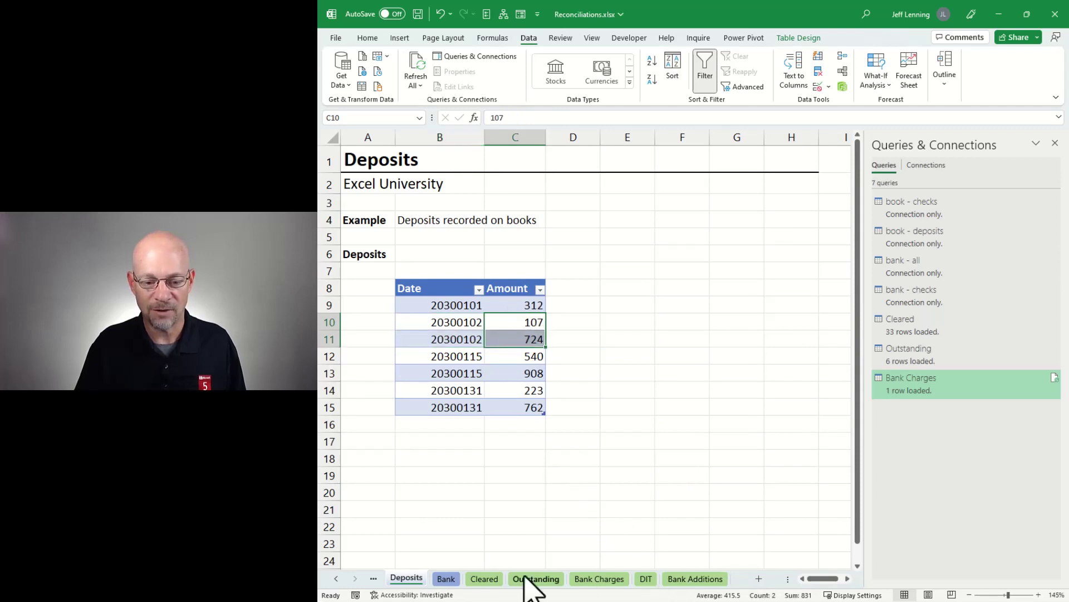
click(448, 577)
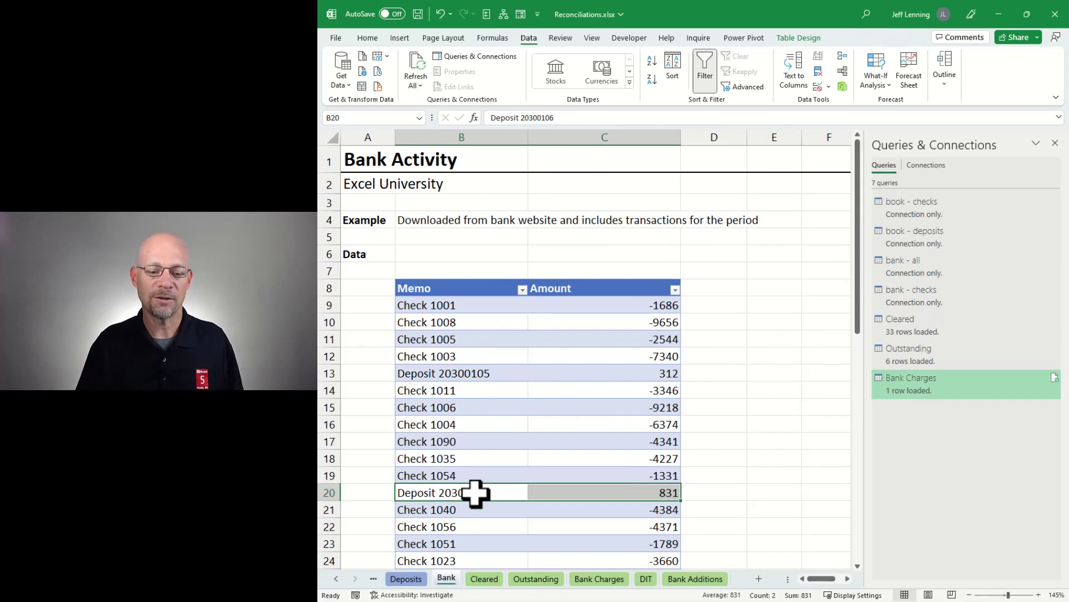
click(407, 579)
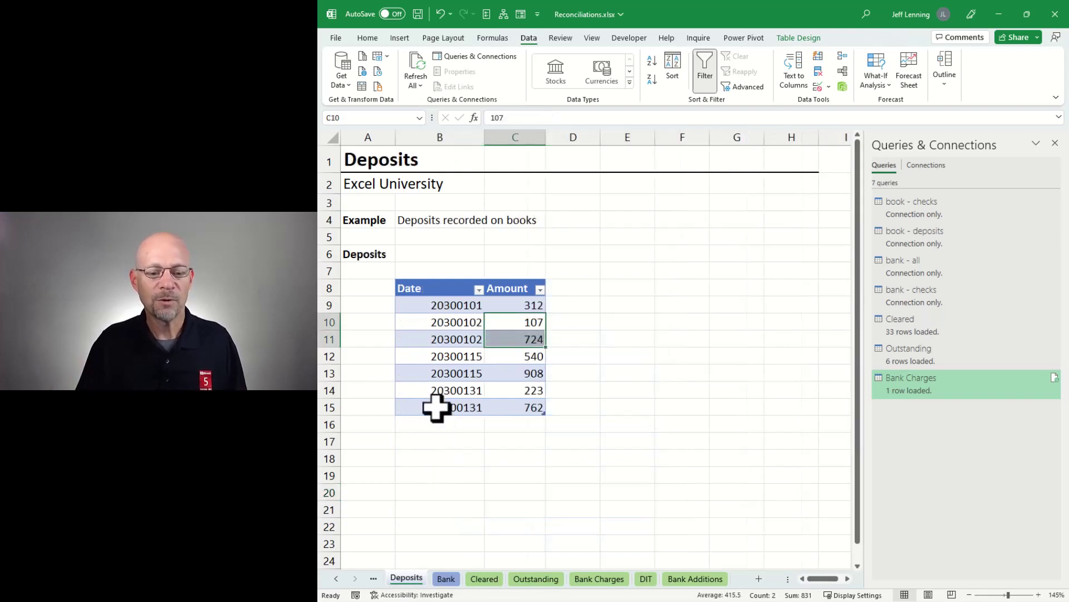
drag(453, 323, 518, 336)
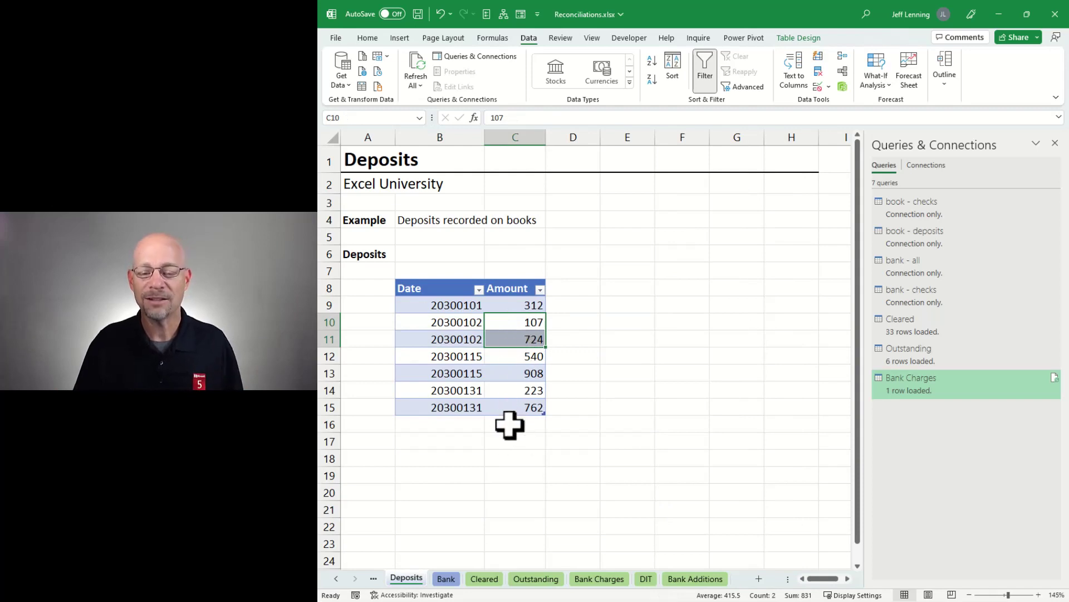
Group the book - deposits query by Date with a Total column that sums Amount, and save the query.
click(473, 305)
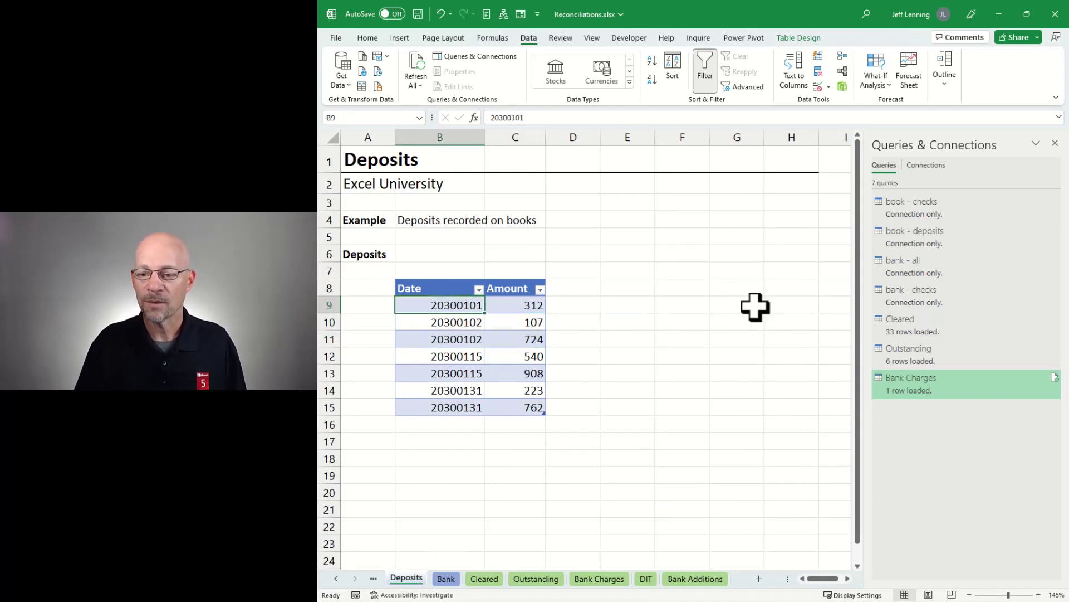
double_click(916, 238)
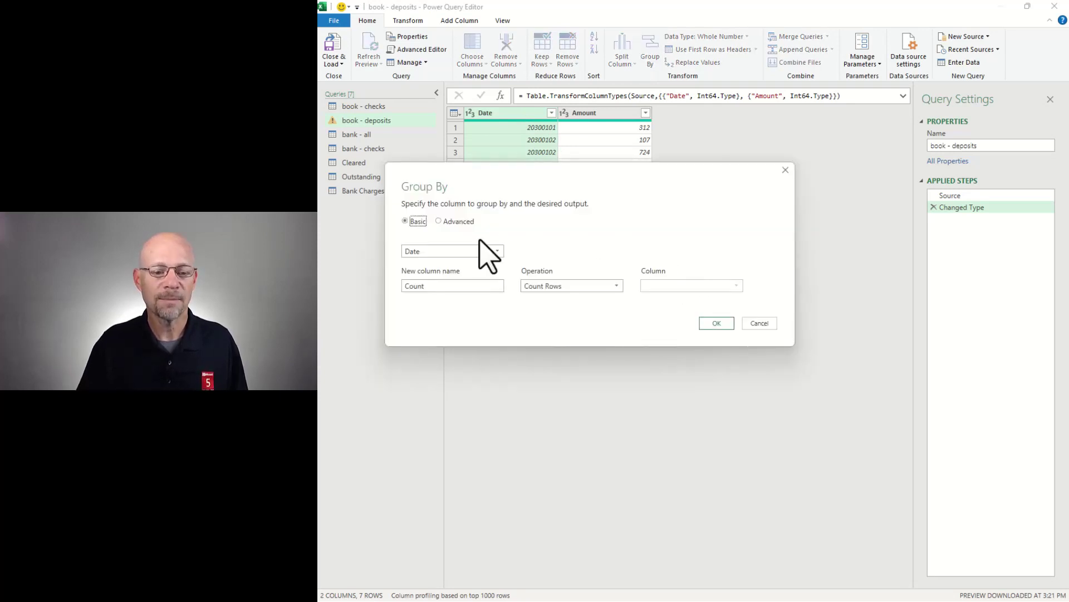
drag(437, 284, 405, 286)
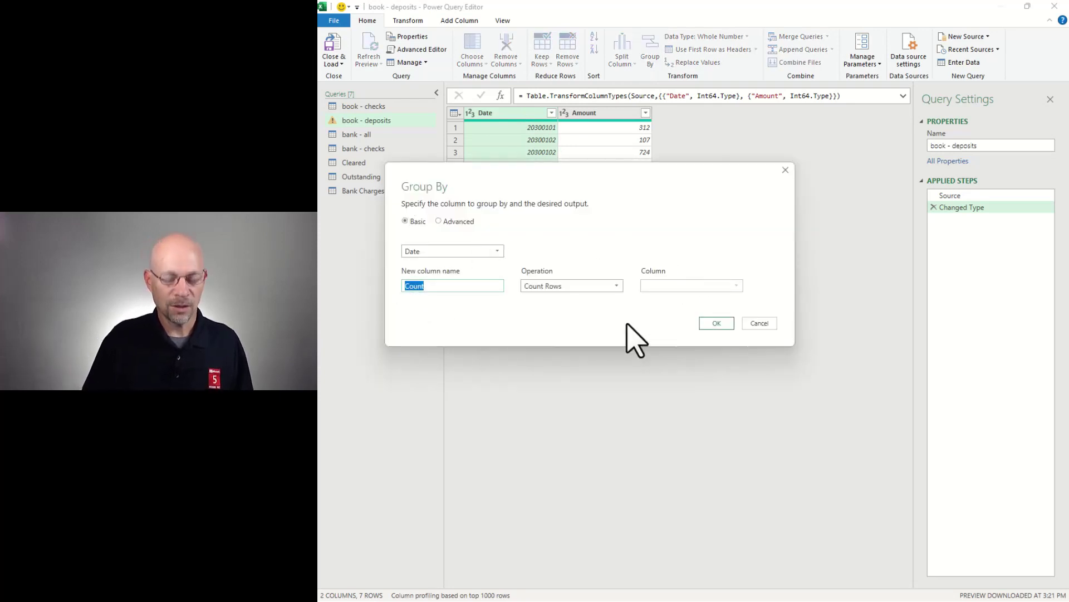
text(tal)
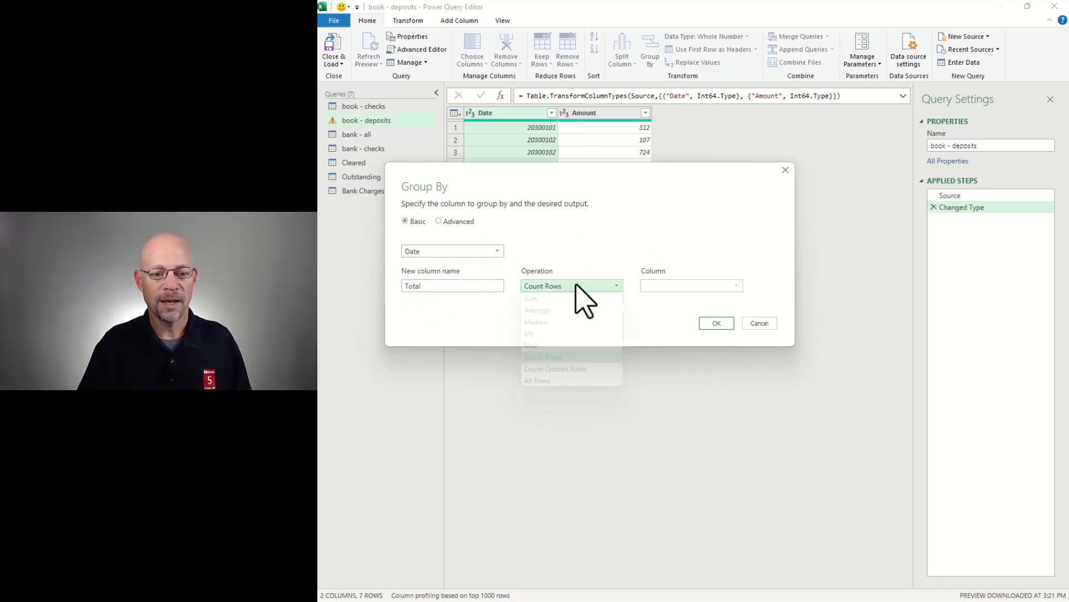
click(613, 286)
click(555, 308)
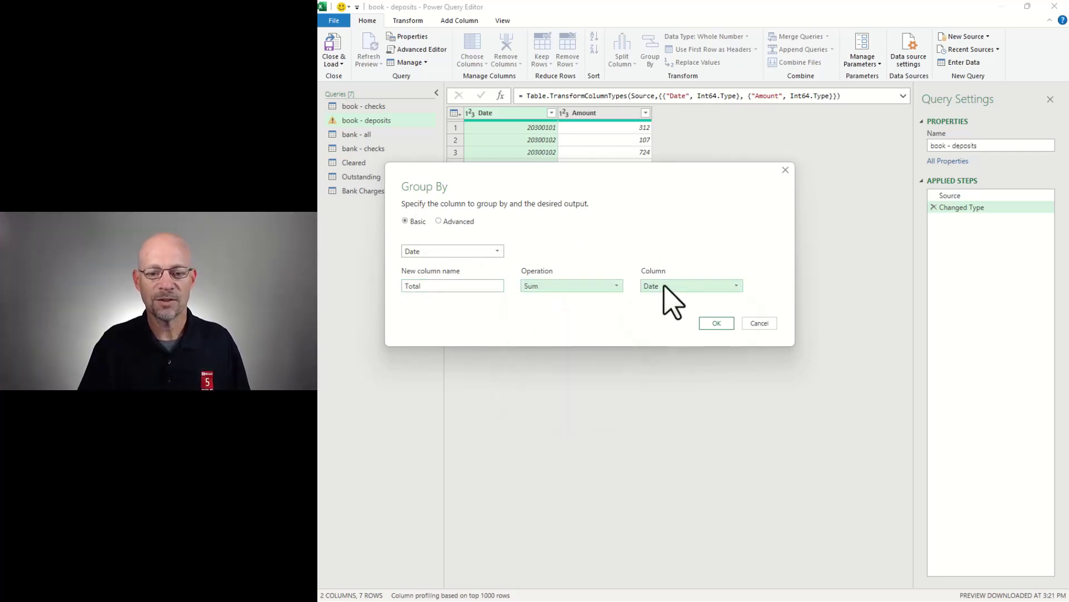
click(668, 287)
click(673, 308)
click(717, 323)
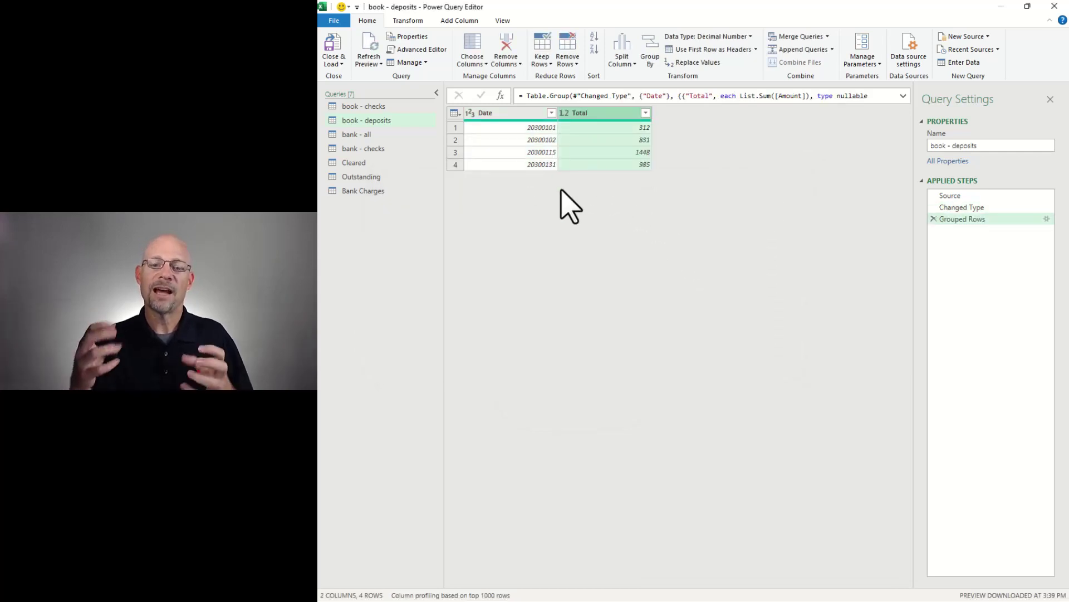
click(341, 47)
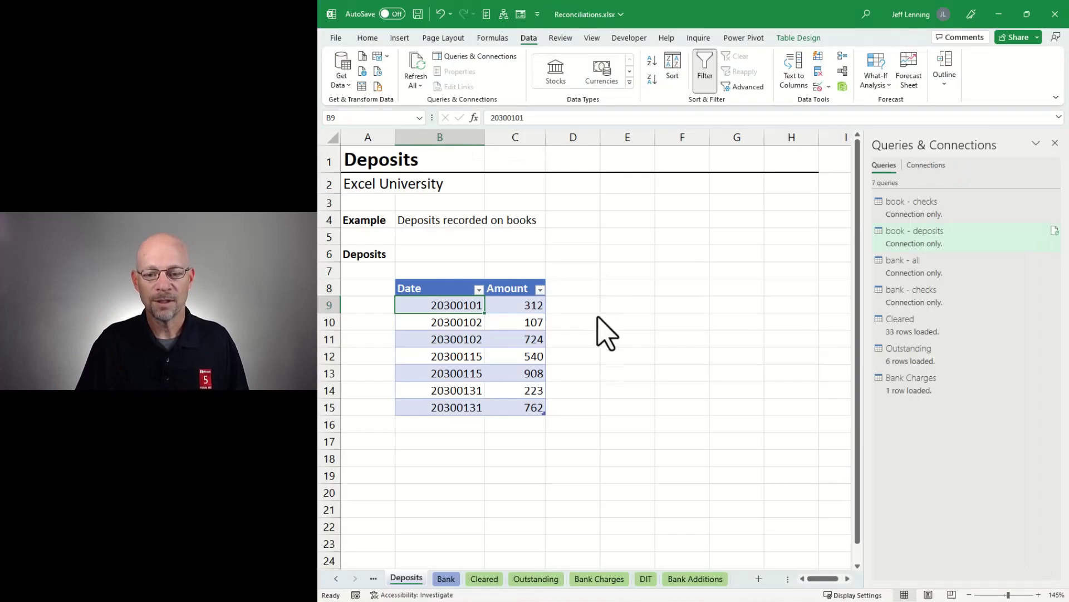
Create a query that references bank - all and rename it bank - deposits.
click(447, 578)
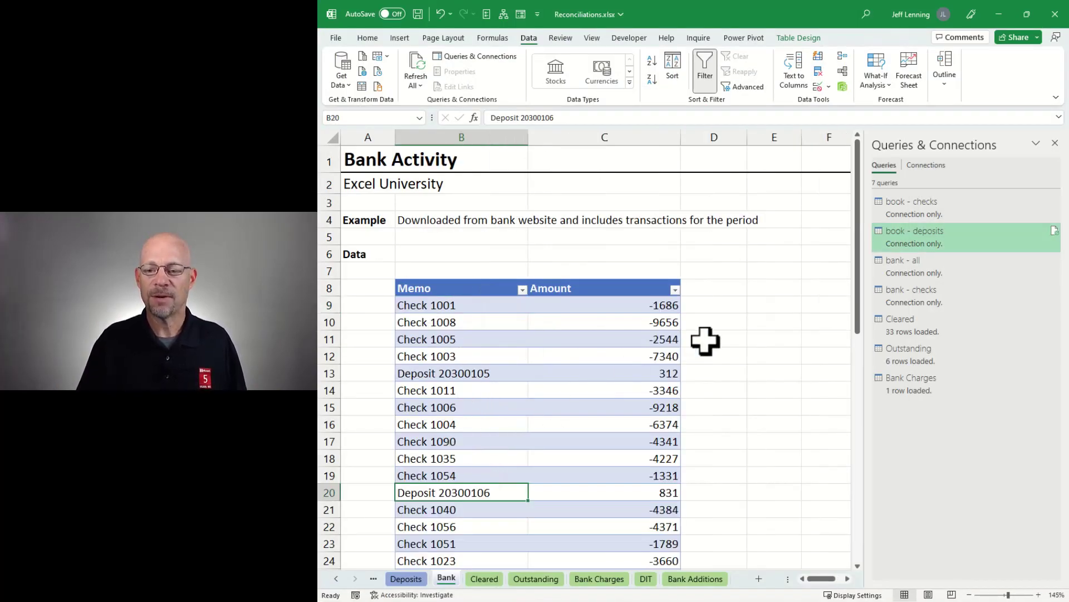
right_click(913, 269)
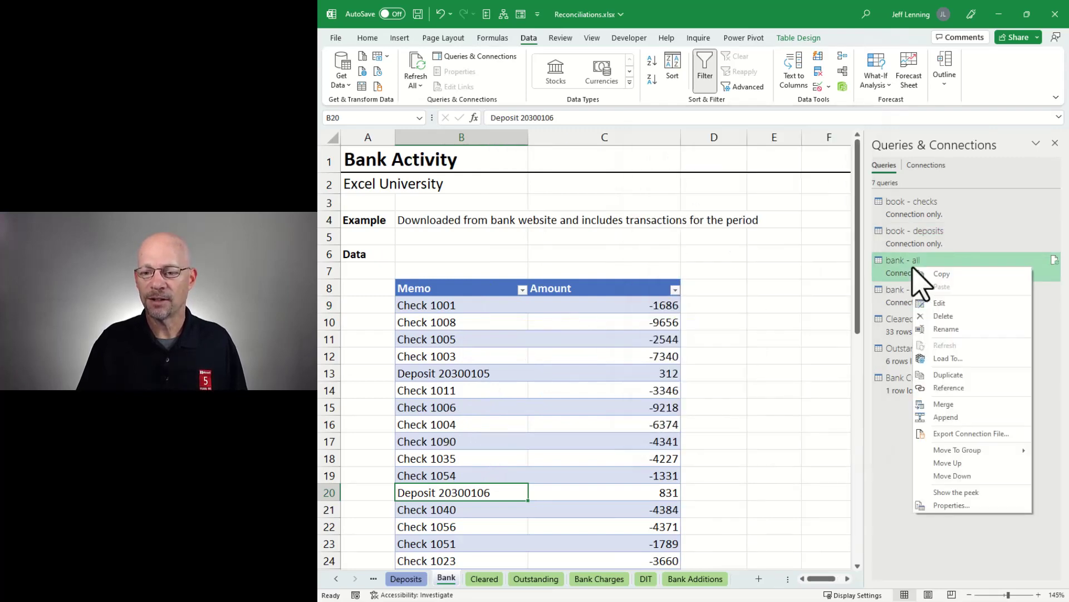
click(948, 388)
shift+click(970, 146)
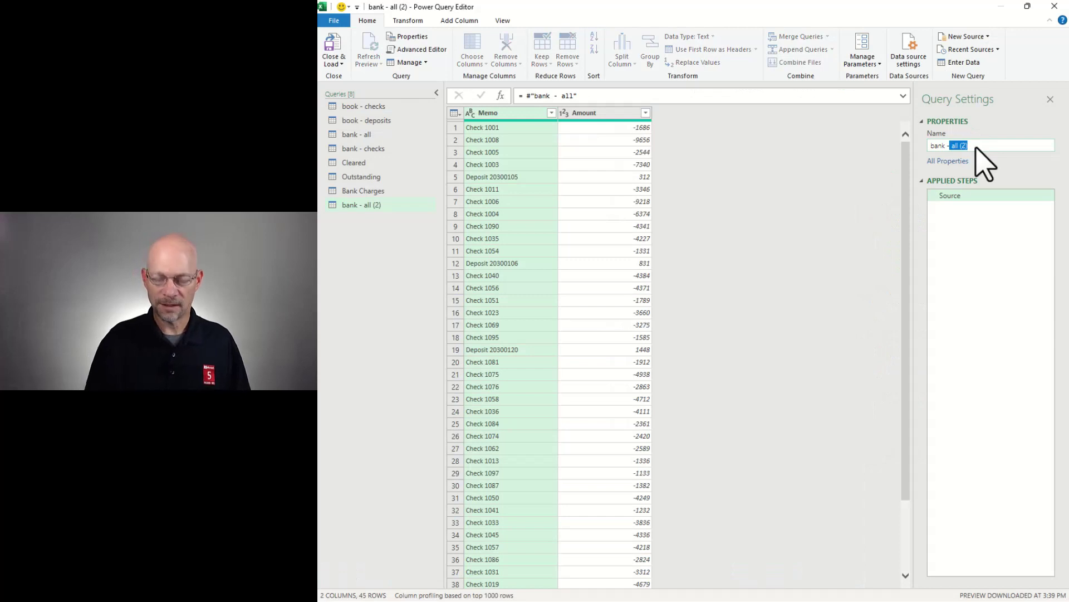
text(deposits)
key(Return)
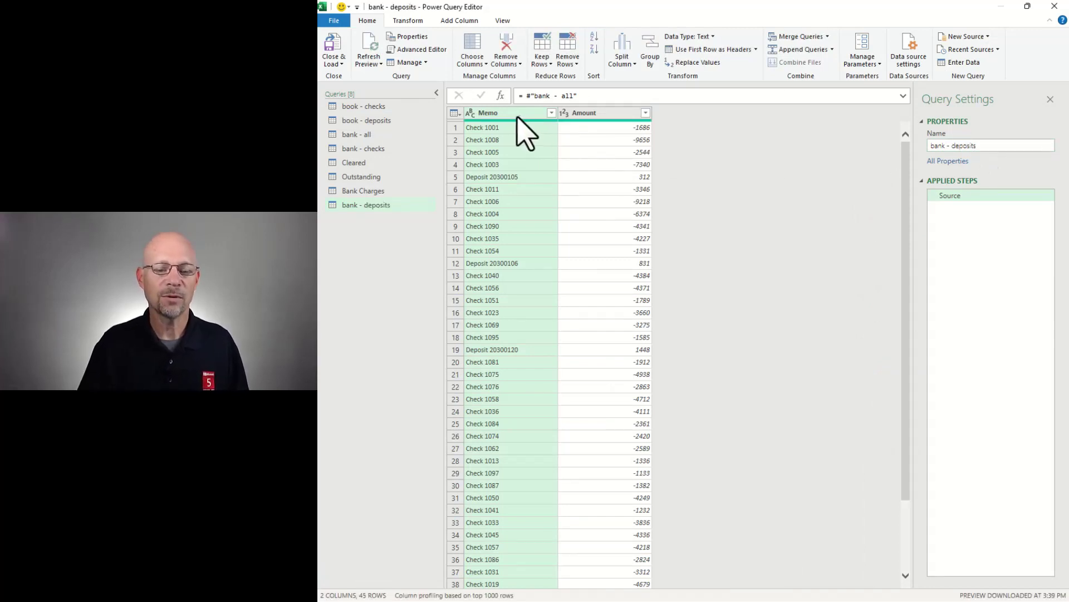
Filter the Memo column of bank - deposits to keep only rows that begin with Deposit.
click(552, 113)
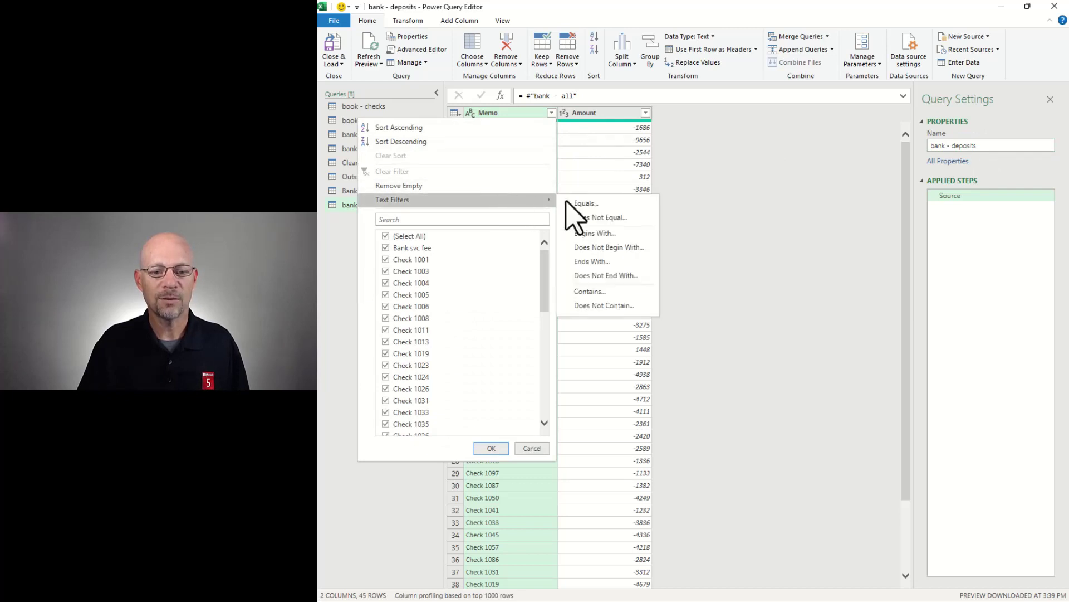
click(574, 233)
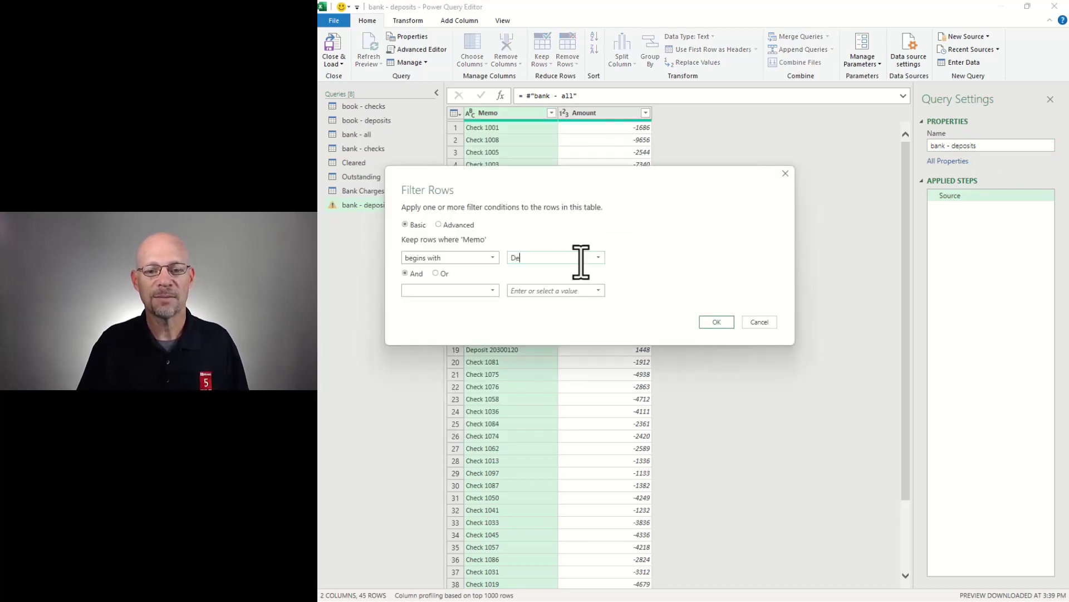
text(Deposit)
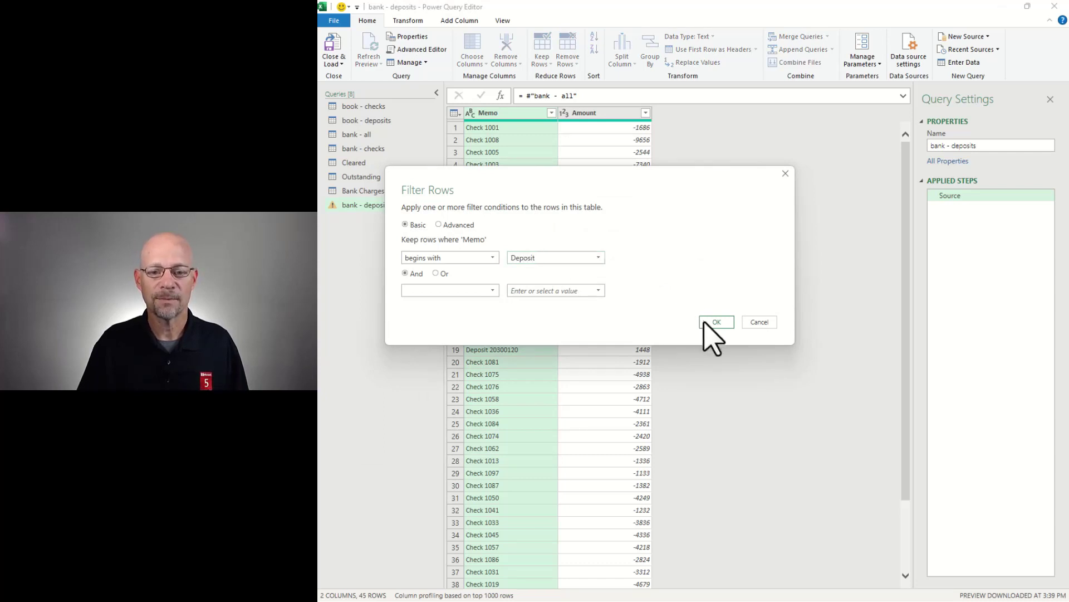
click(717, 323)
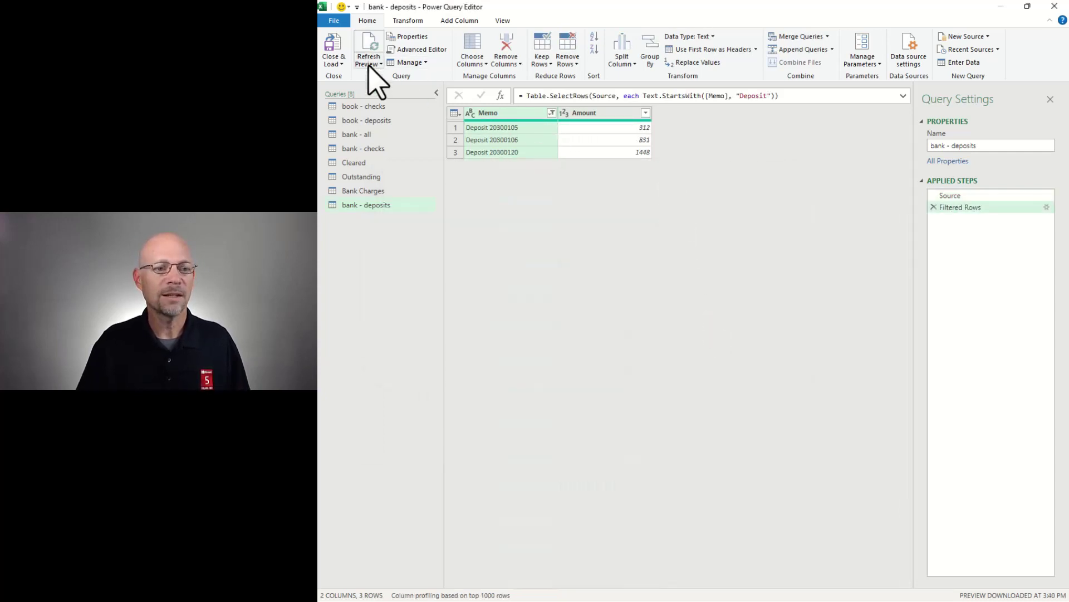
Save the bank - deposits query and load it as a connection only.
click(334, 61)
click(345, 89)
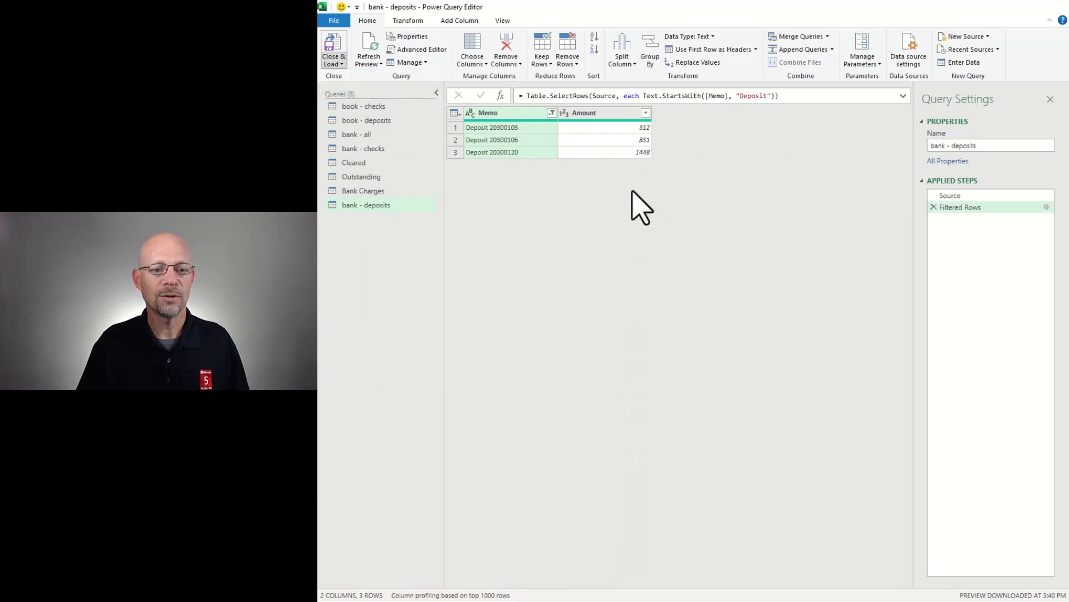
click(744, 341)
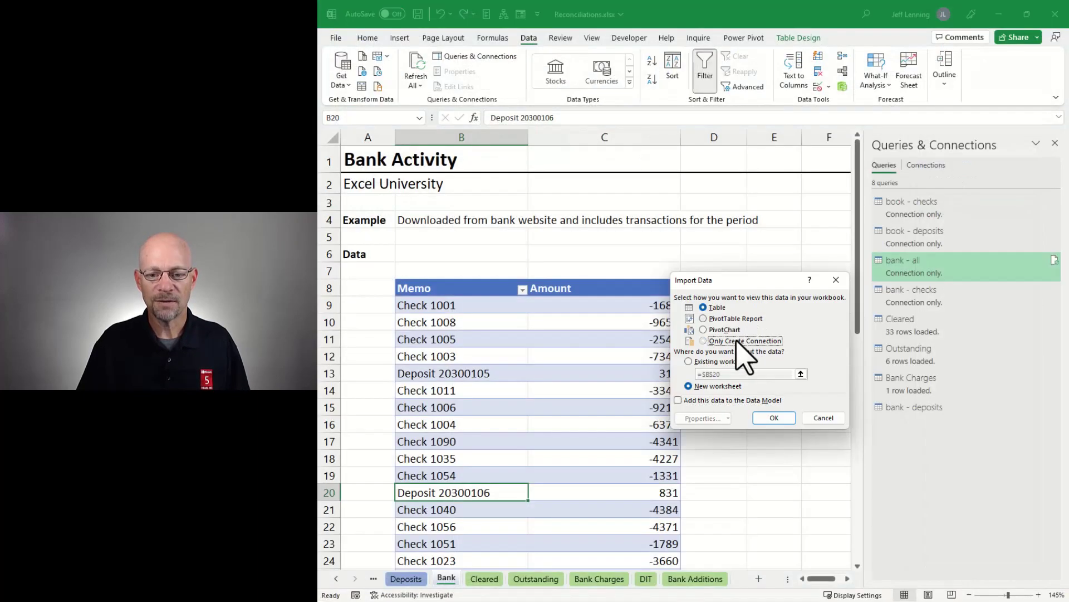
click(775, 417)
From the DIT sheet, set up a merge query with book - deposits as the first table and bank - deposits as the second.
click(646, 578)
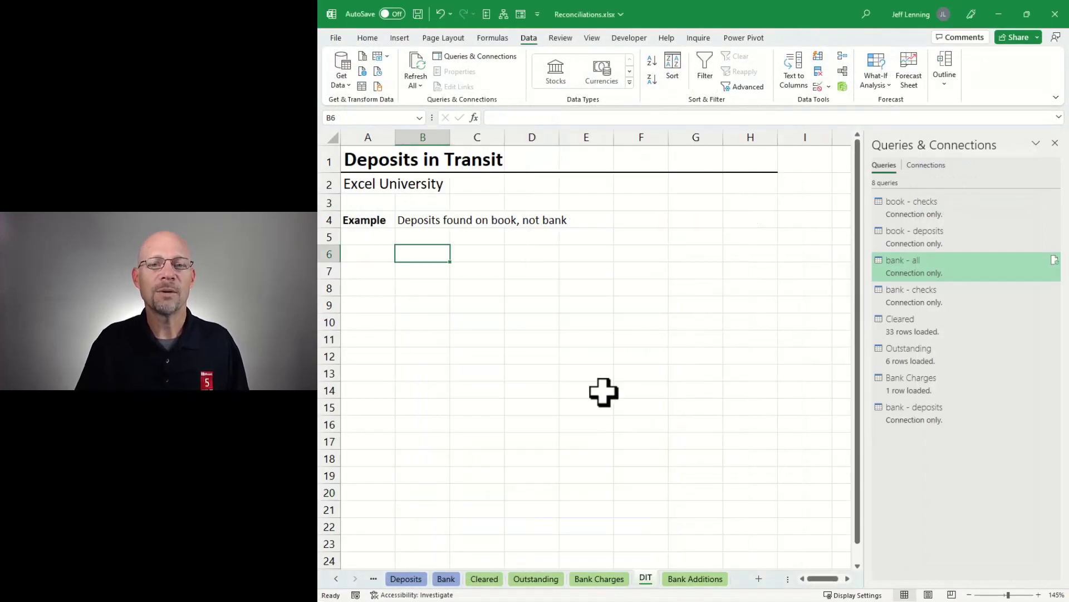
click(345, 82)
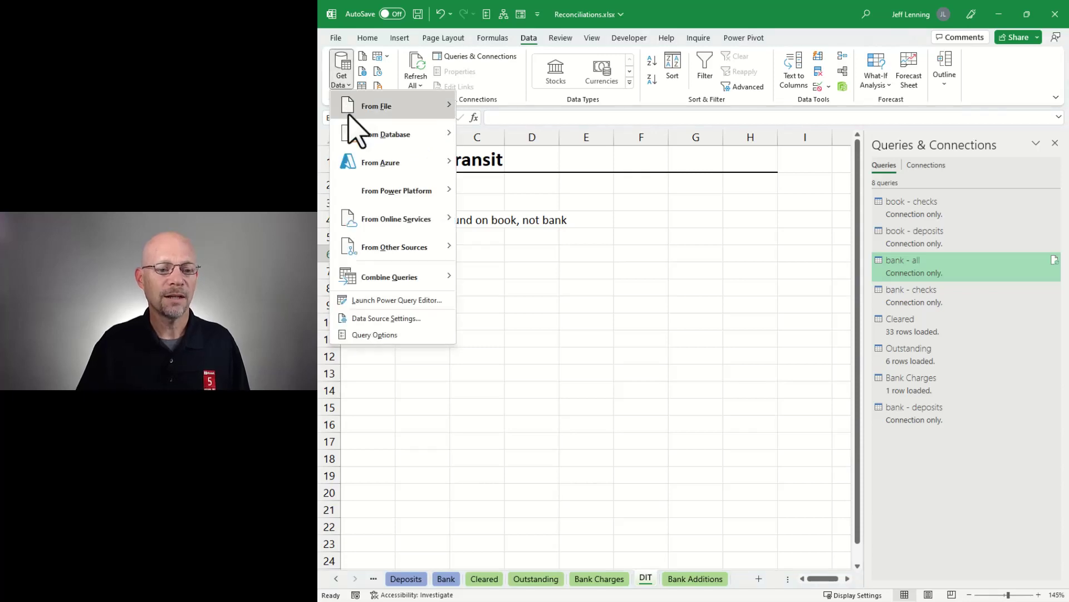
mouse_move(407, 279)
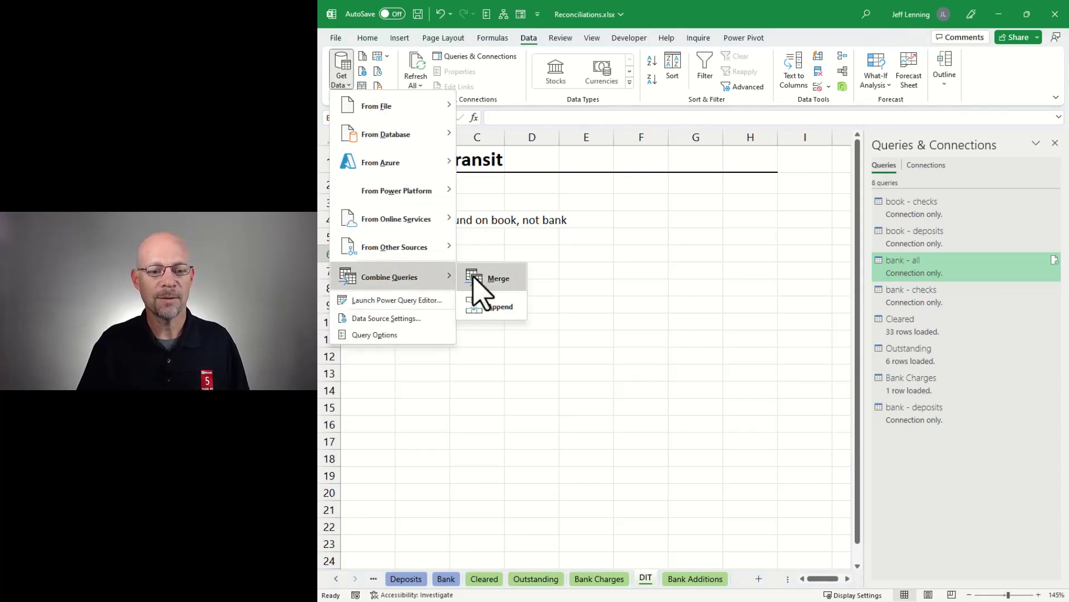
click(478, 278)
click(510, 89)
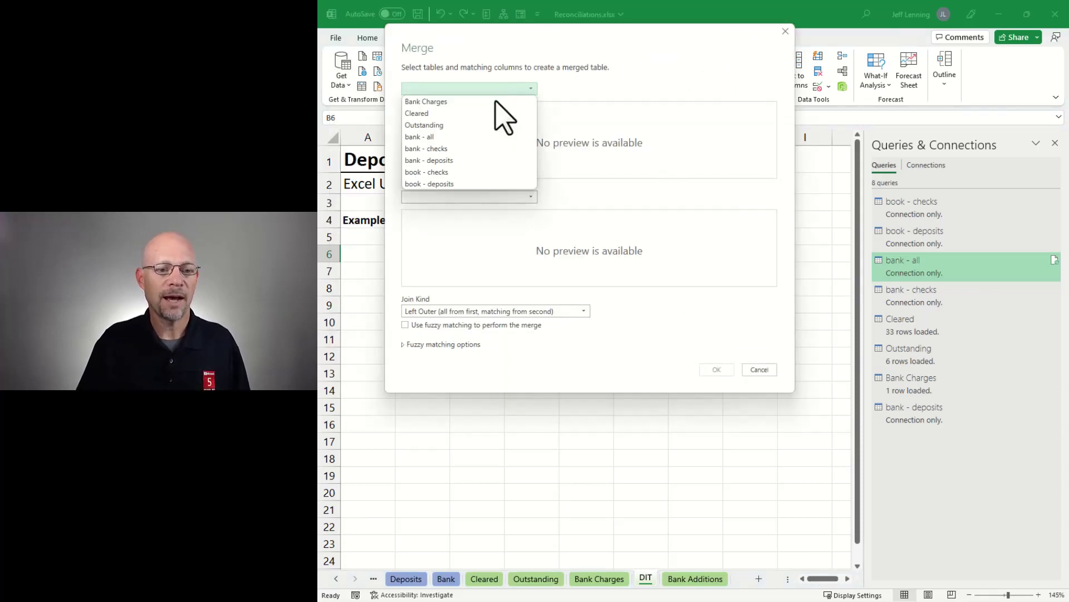
click(461, 183)
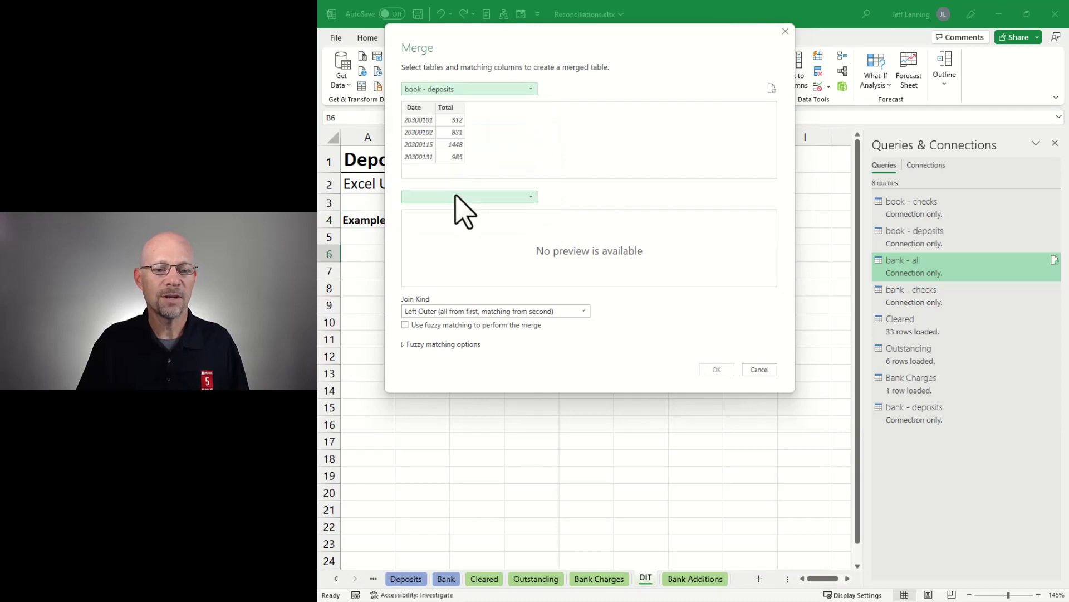
click(460, 196)
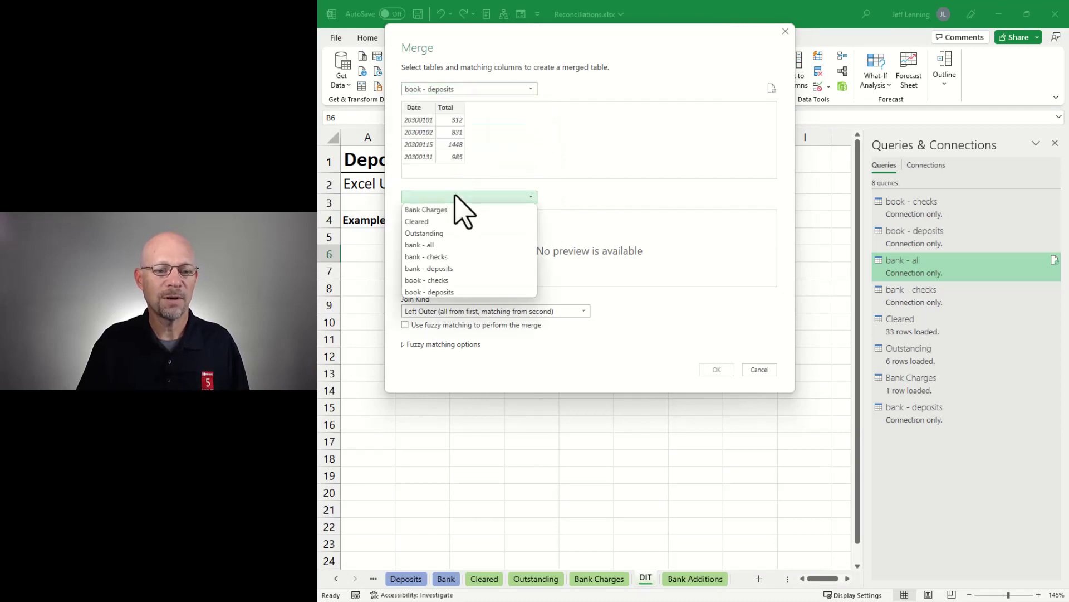
click(448, 268)
Match book - deposits Total to bank - deposits Amount and create the merge with a Left Anti join.
click(423, 110)
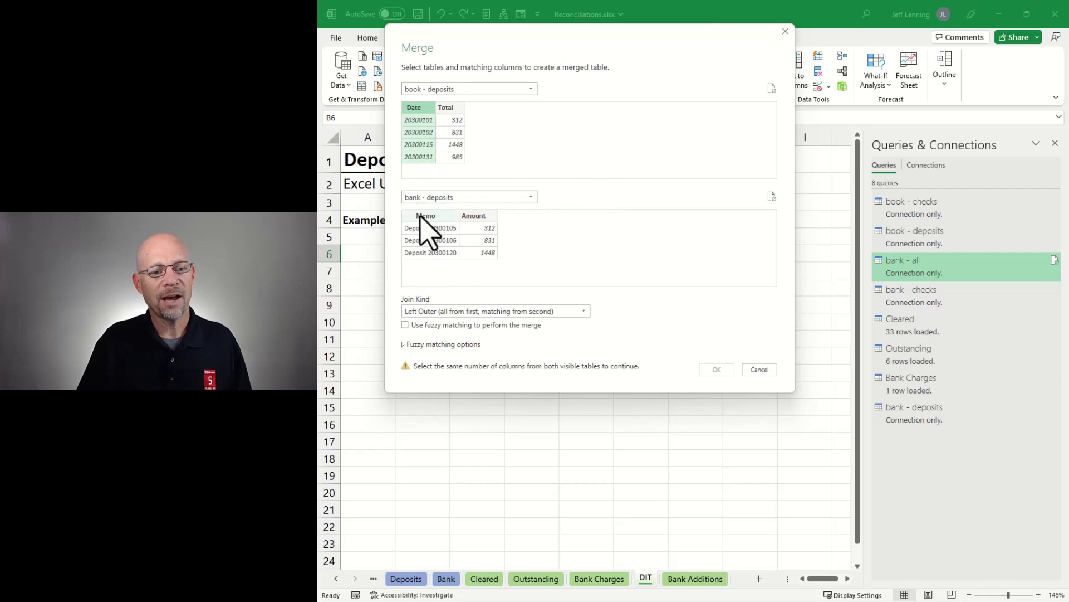
click(424, 216)
click(448, 107)
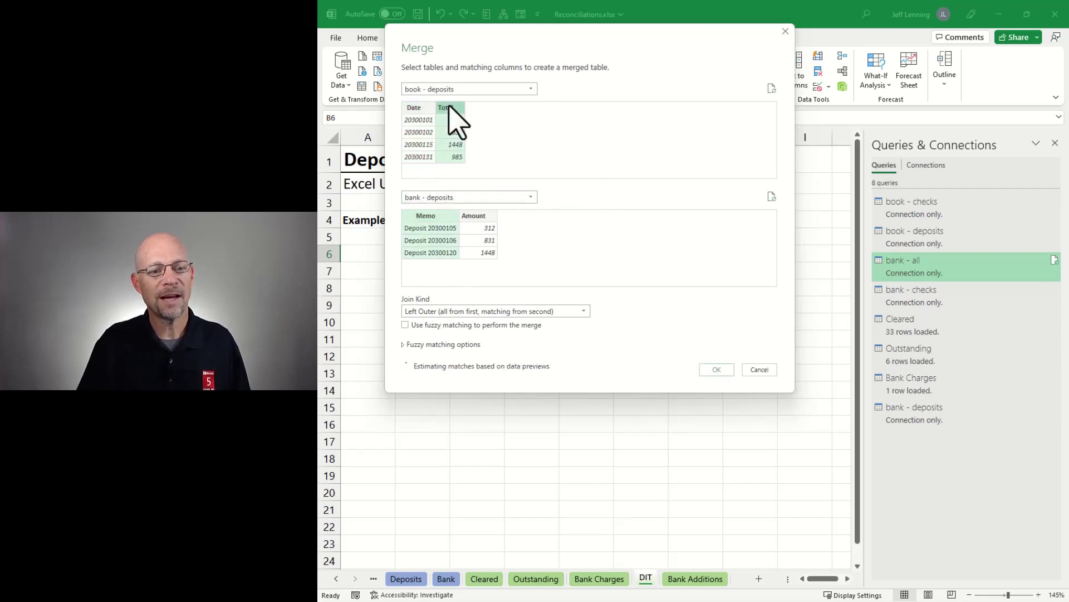
click(478, 215)
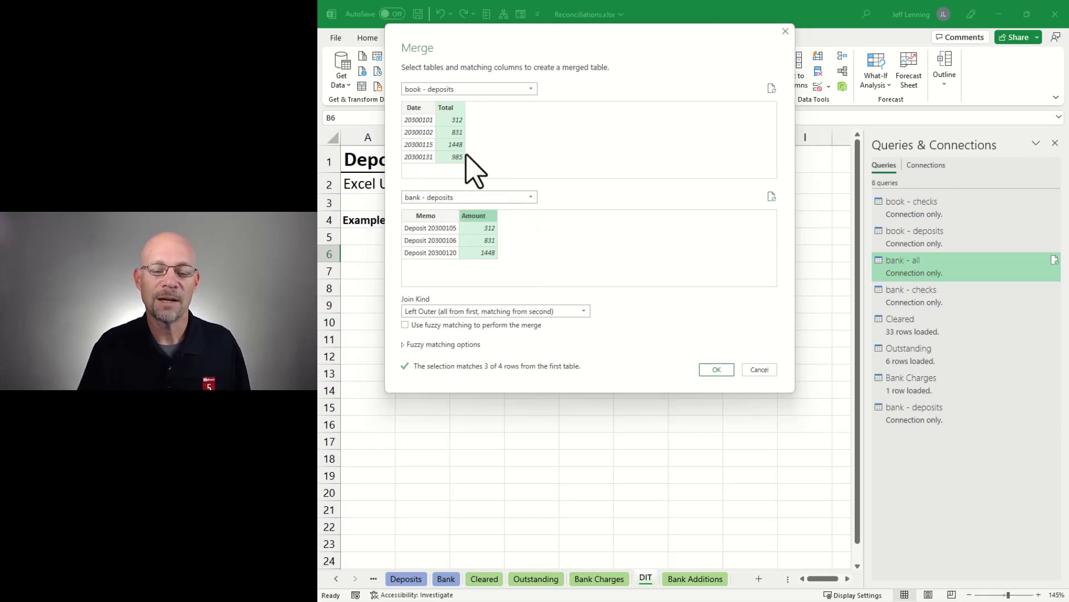
click(465, 312)
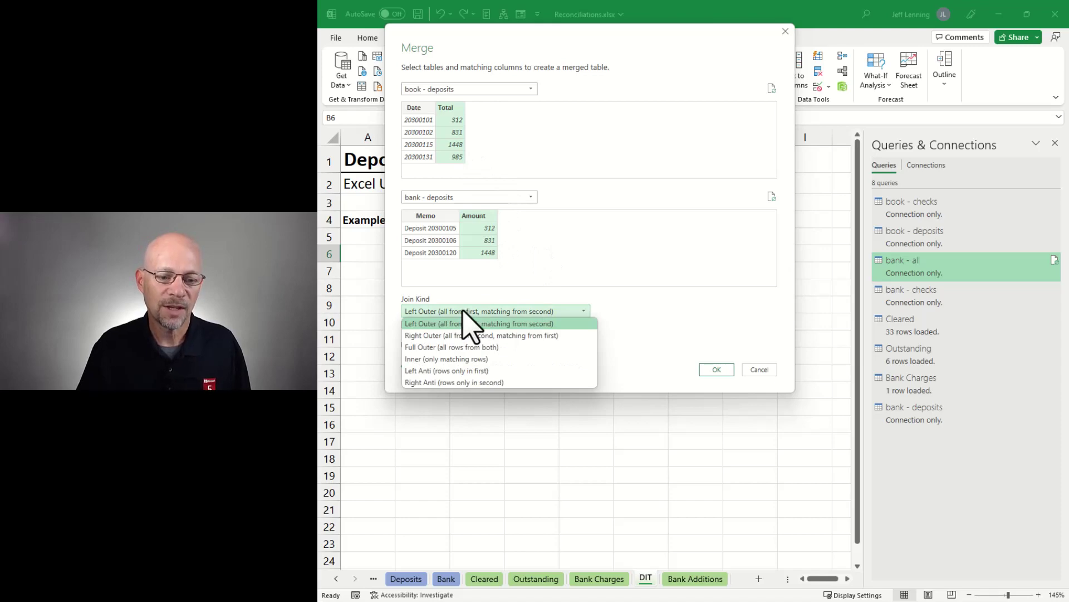
click(479, 371)
click(718, 370)
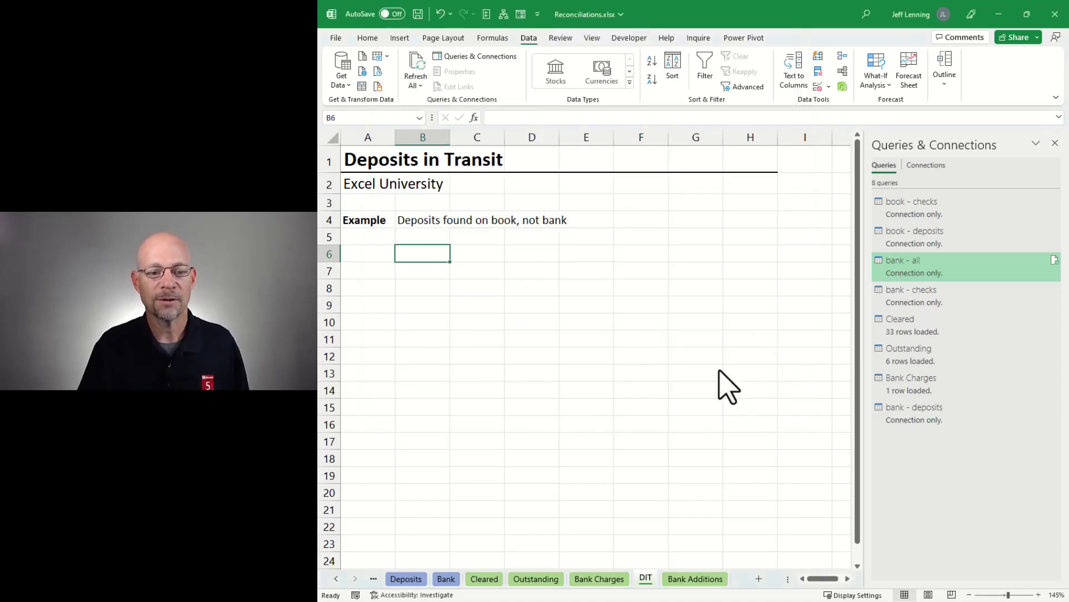
Expand the merged bank - deposits column into Memo and Amount, and remove both expanded columns.
click(740, 112)
click(677, 224)
click(674, 245)
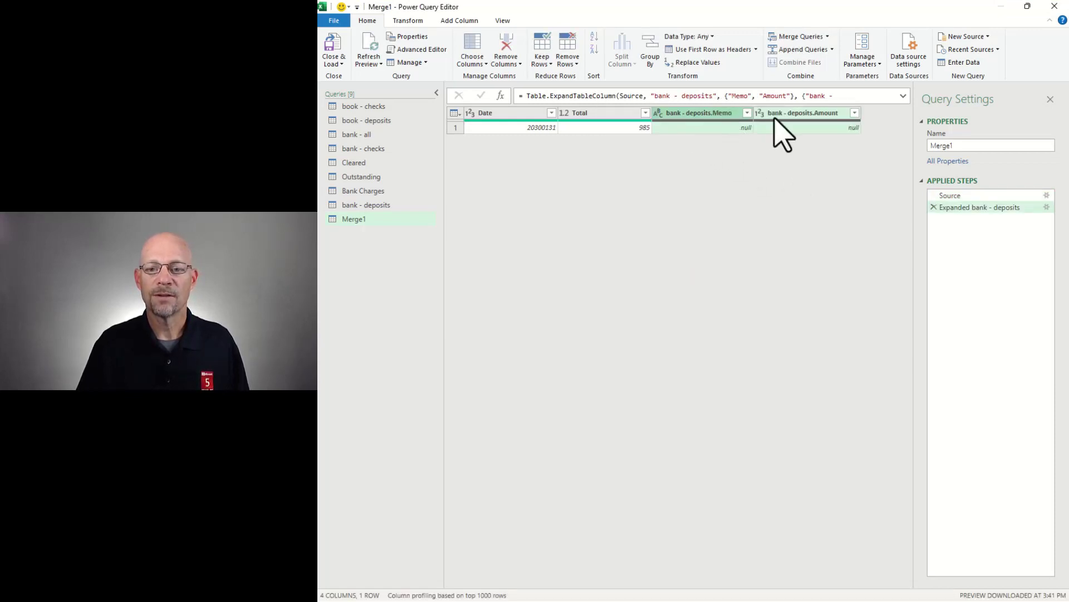
click(506, 49)
Rename the merged query DIT and load it as a table to cell B6 of the existing DIT sheet.
double_click(948, 145)
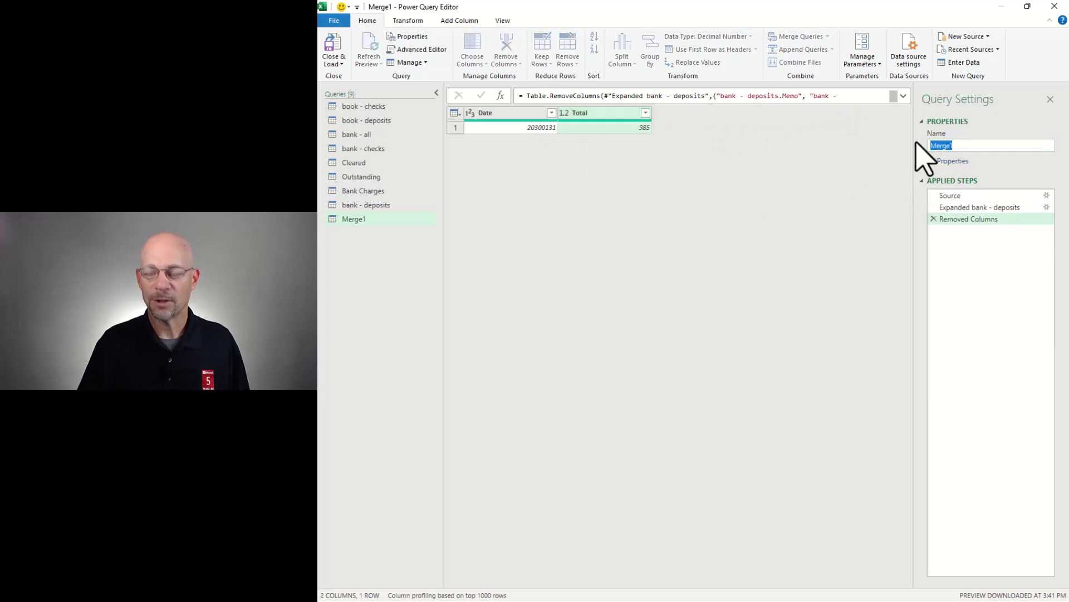
key(Return)
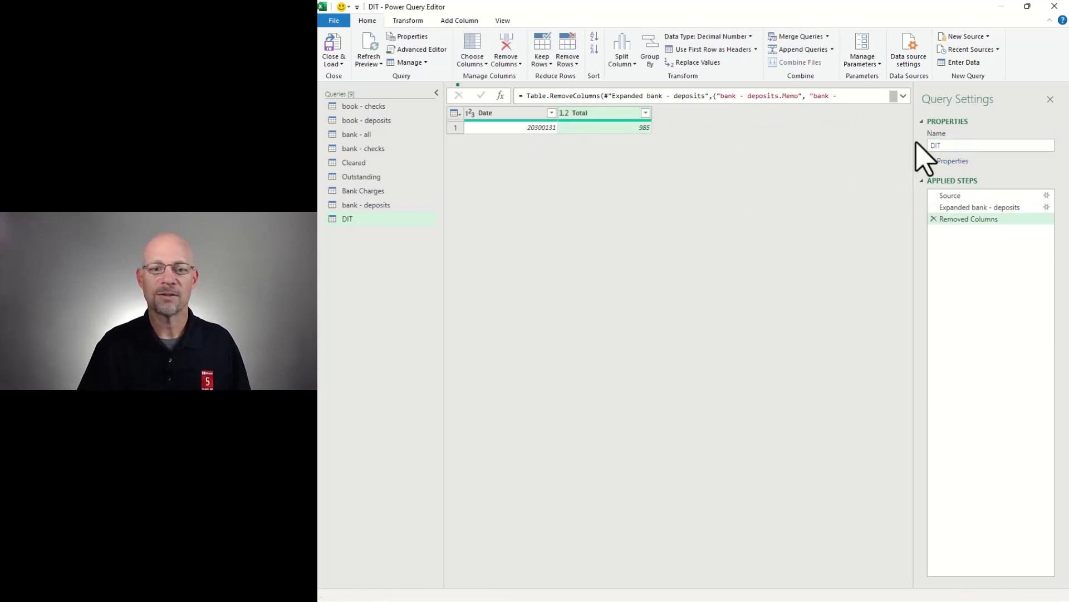
click(342, 65)
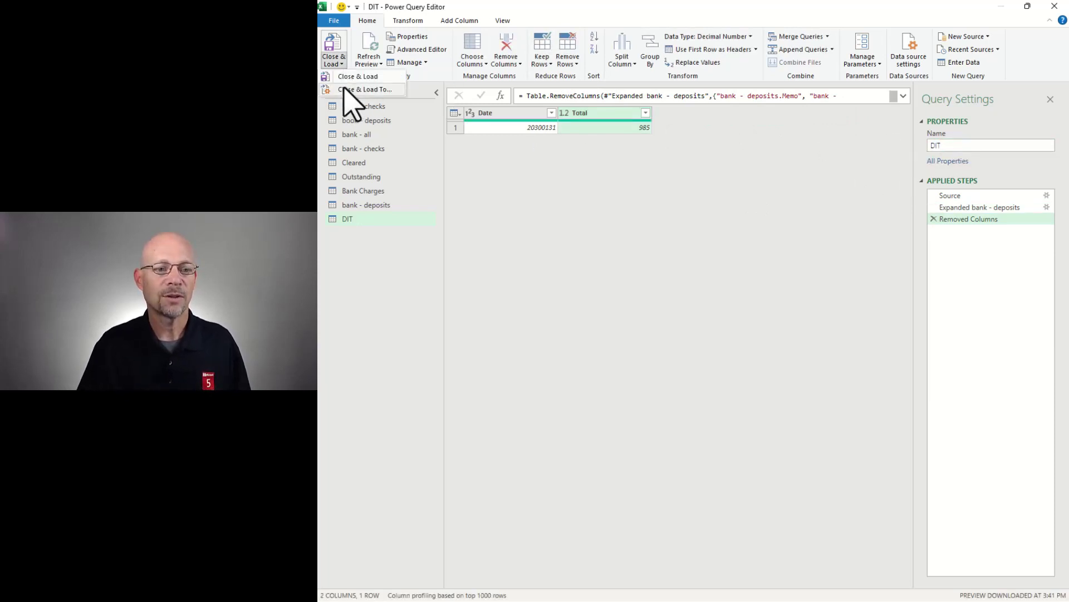
click(354, 102)
click(713, 361)
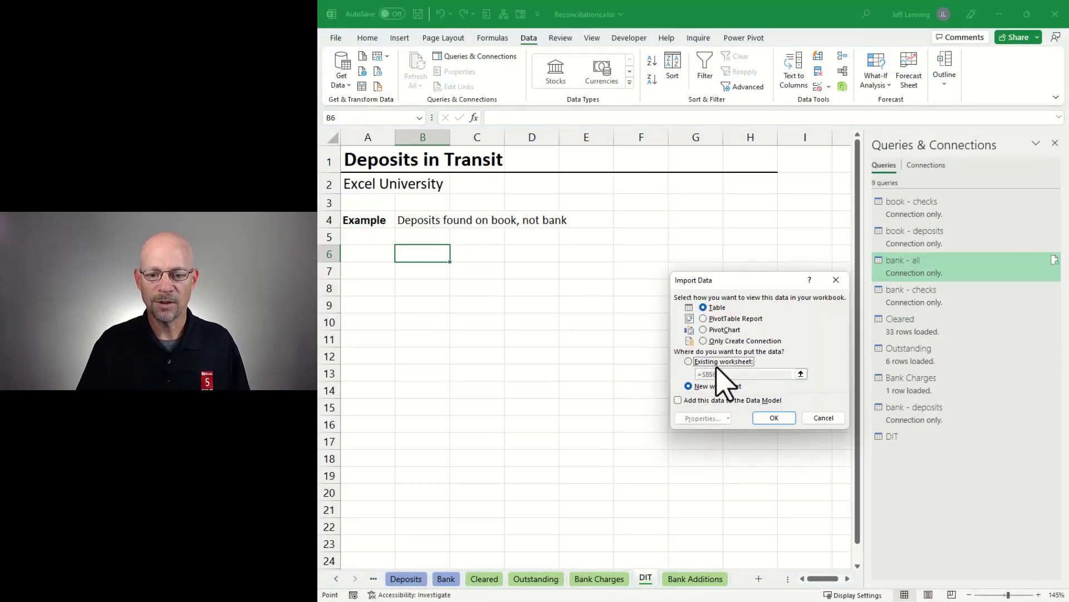
click(774, 418)
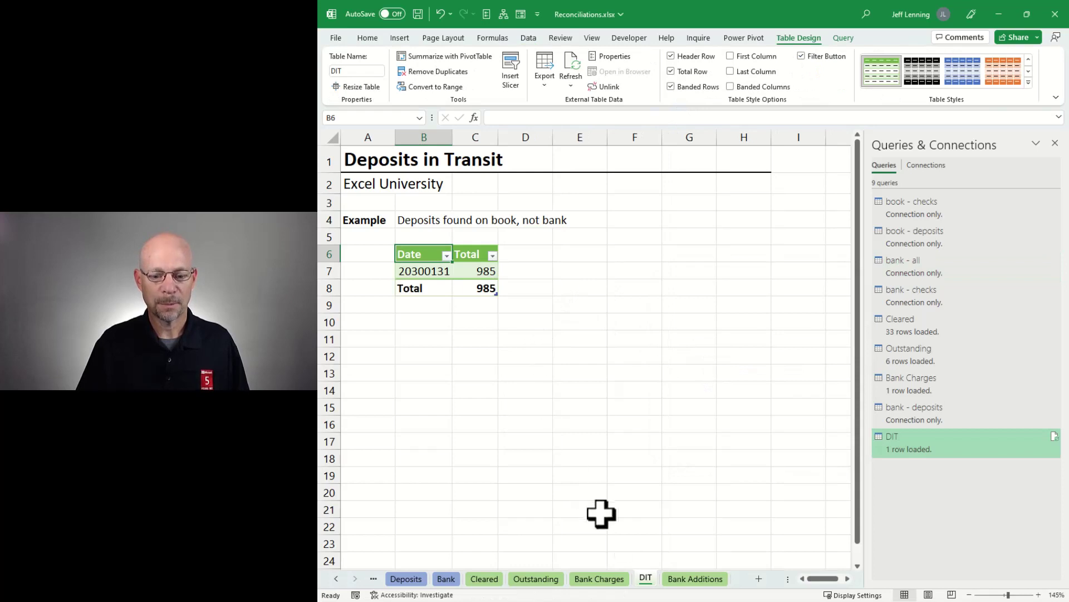
From the Bank Additions sheet, create a new query that references bank - all.
click(687, 579)
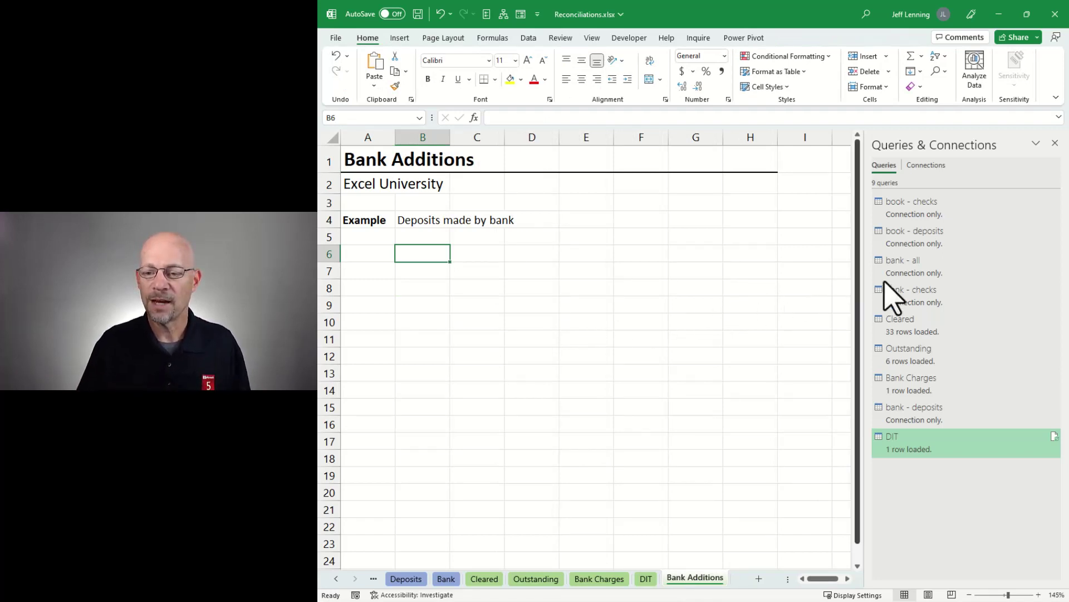
right_click(905, 267)
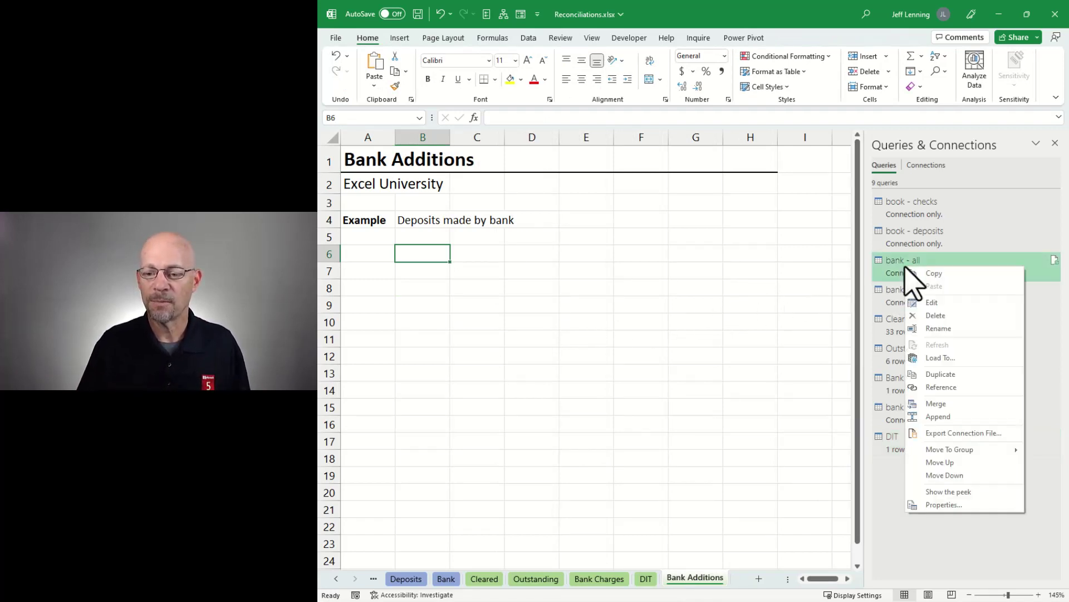
click(942, 374)
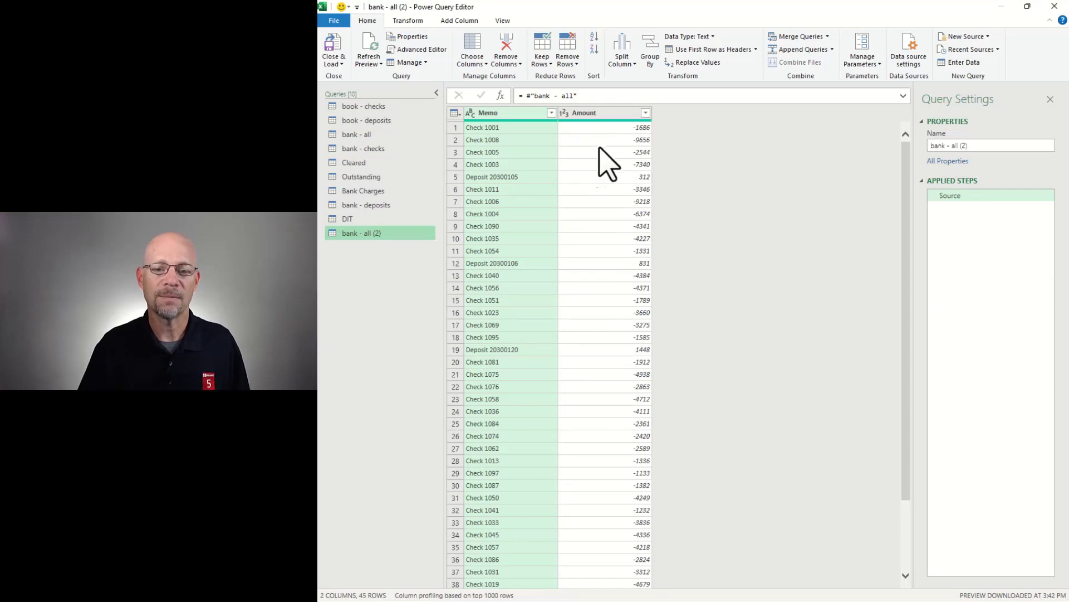
Filter the Amount column of the new bank query to keep rows greater than 0.
click(608, 113)
click(645, 113)
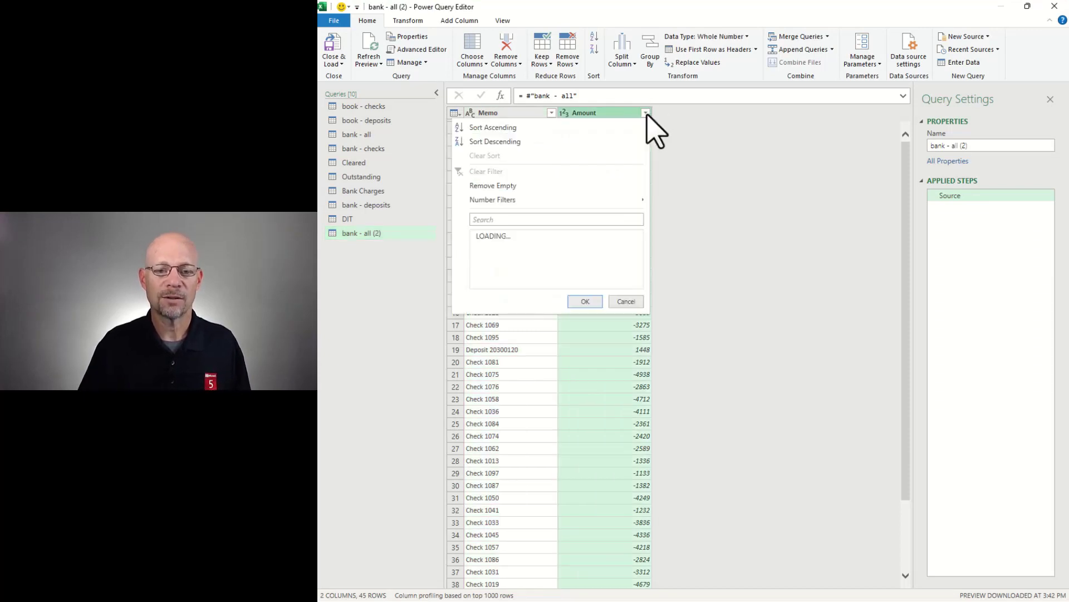
mouse_move(592, 200)
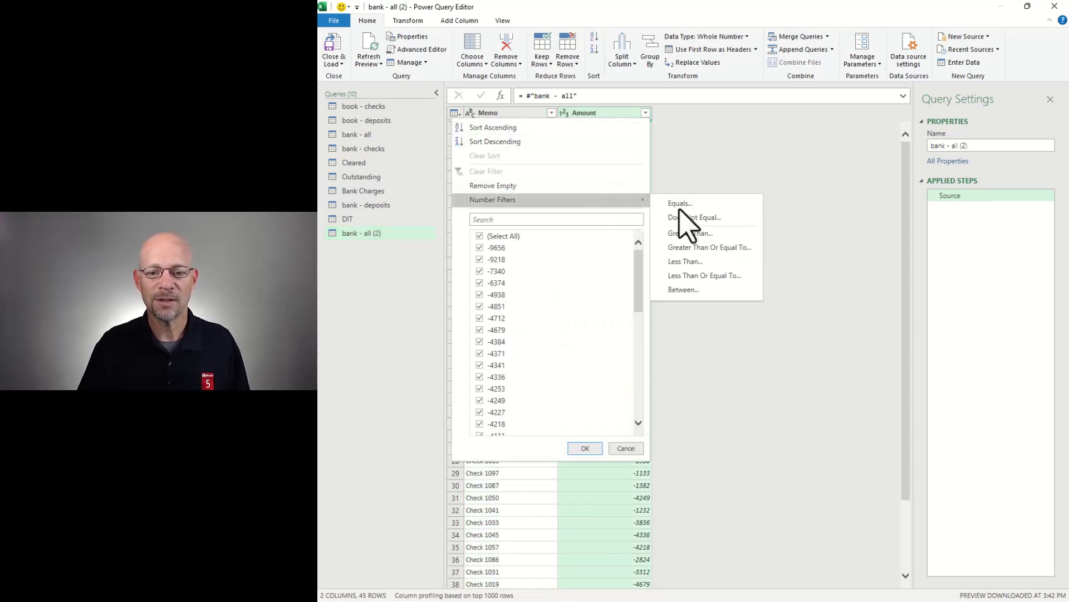
click(685, 236)
text(0)
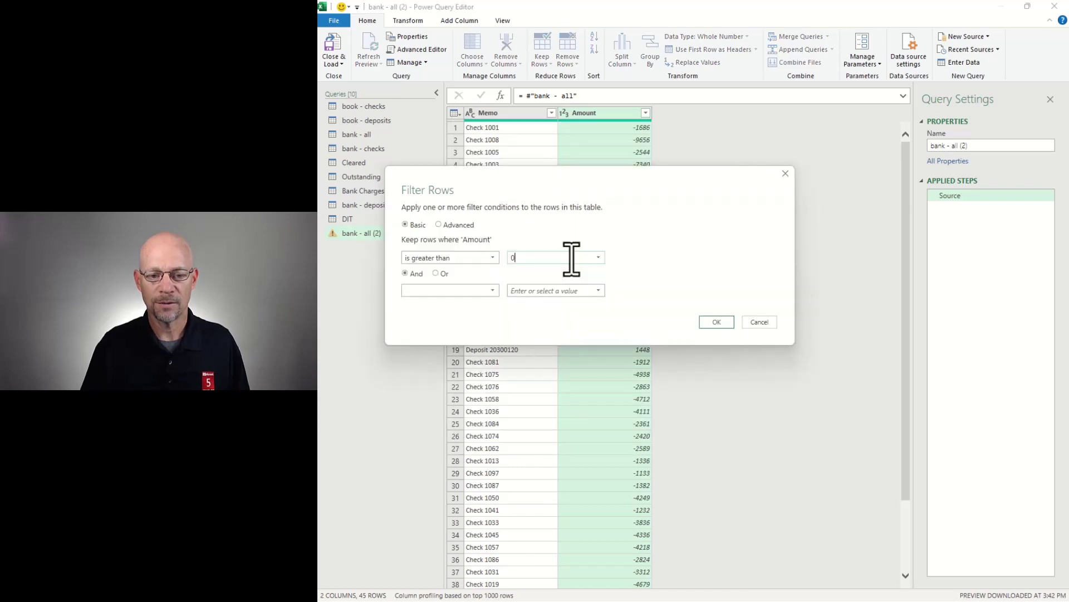
click(716, 322)
Filter the Memo column to keep only rows that do not begin with Deposit.
click(552, 113)
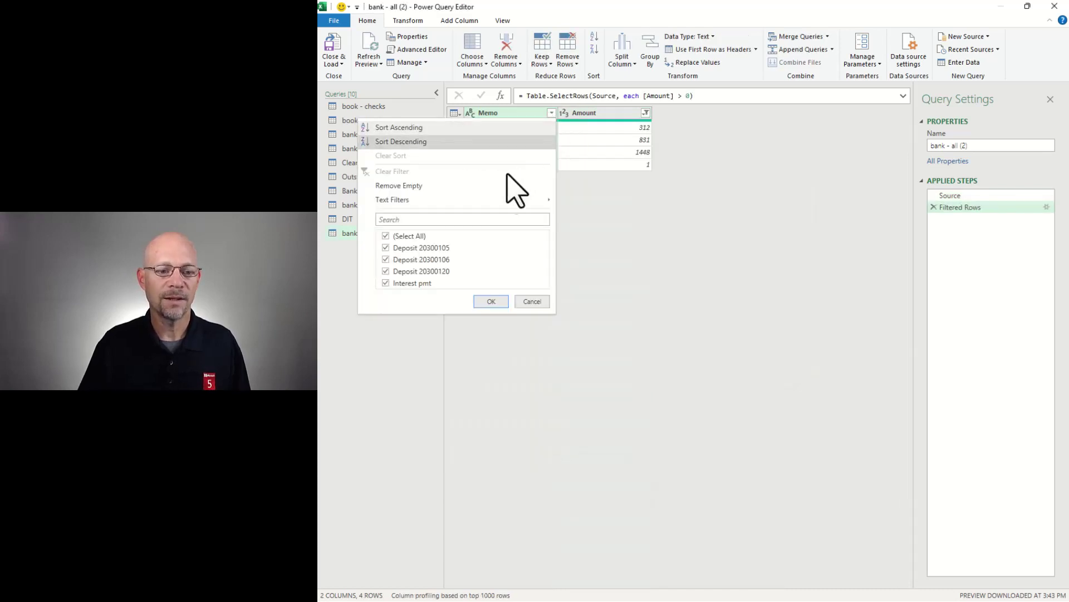
mouse_move(498, 200)
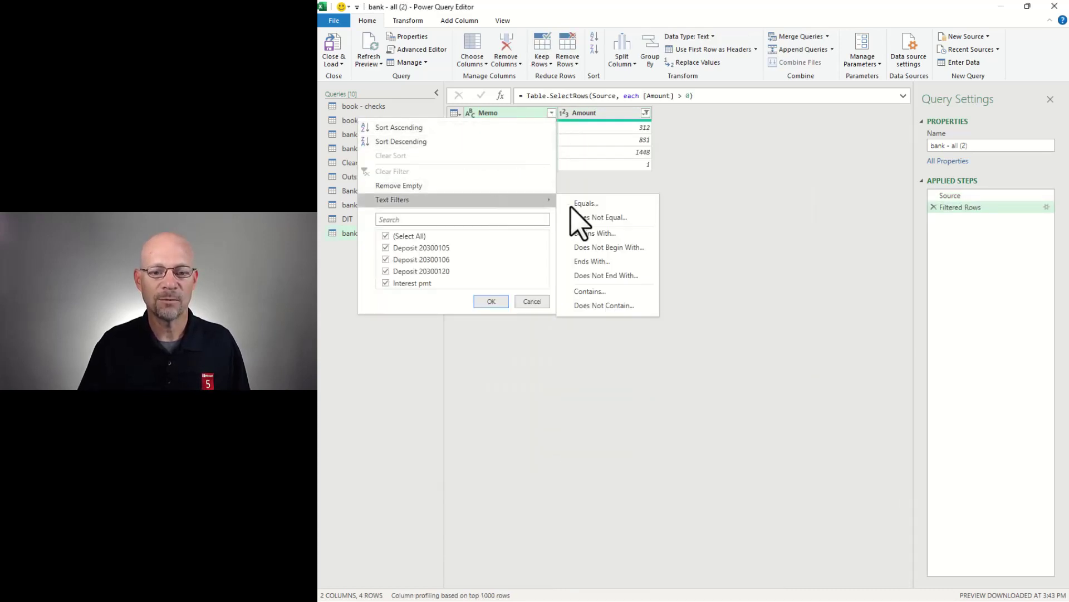
click(589, 247)
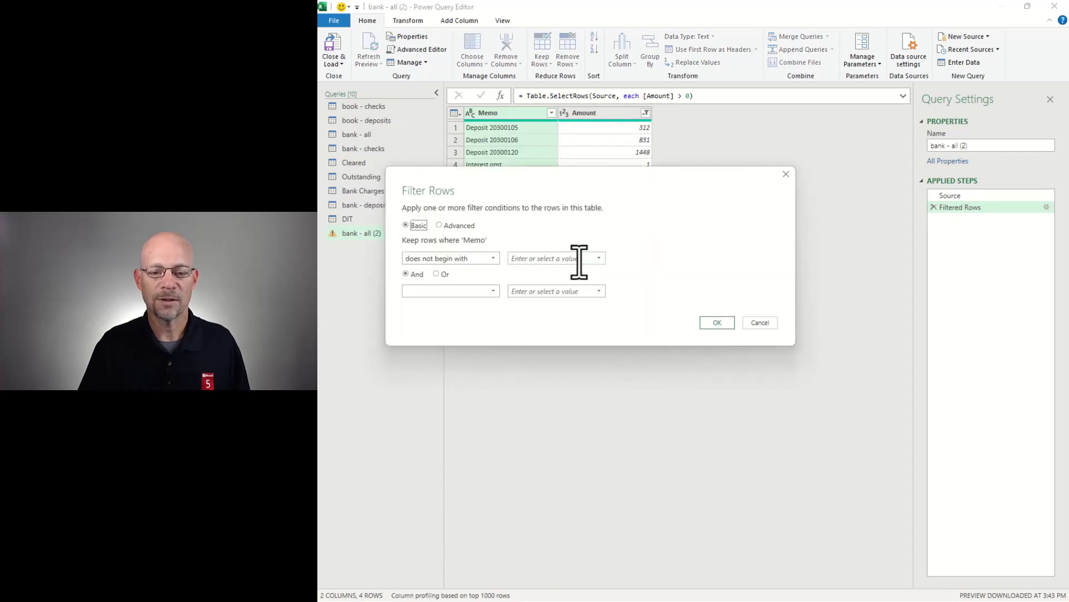
click(717, 322)
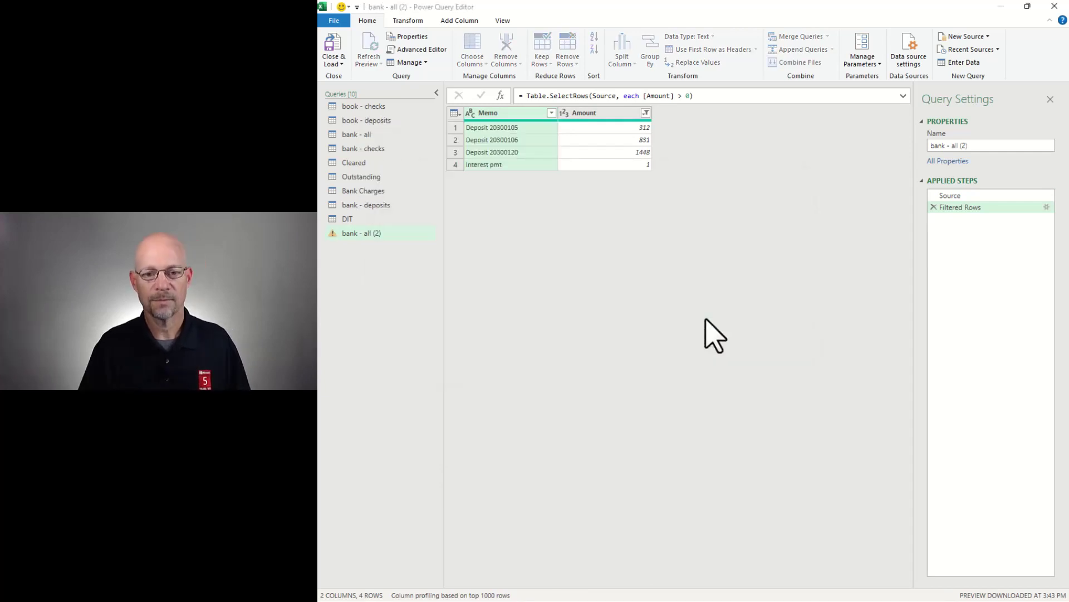
Rename the query Bank Additions and load it as a table to cell B6 of the existing Bank Additions sheet.
click(941, 146)
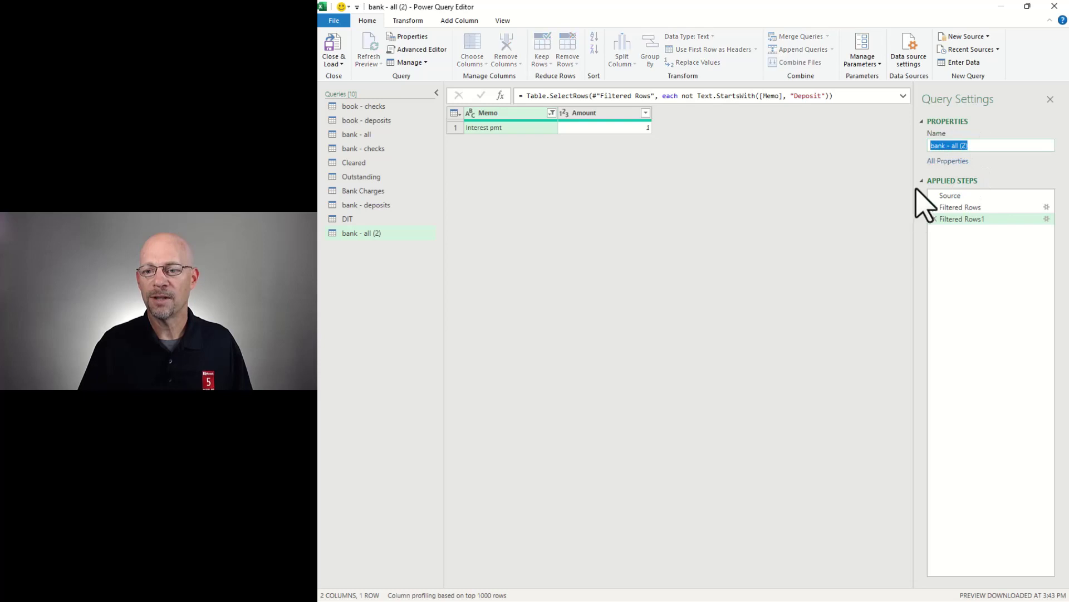
text(Bank Additions)
click(334, 61)
click(353, 100)
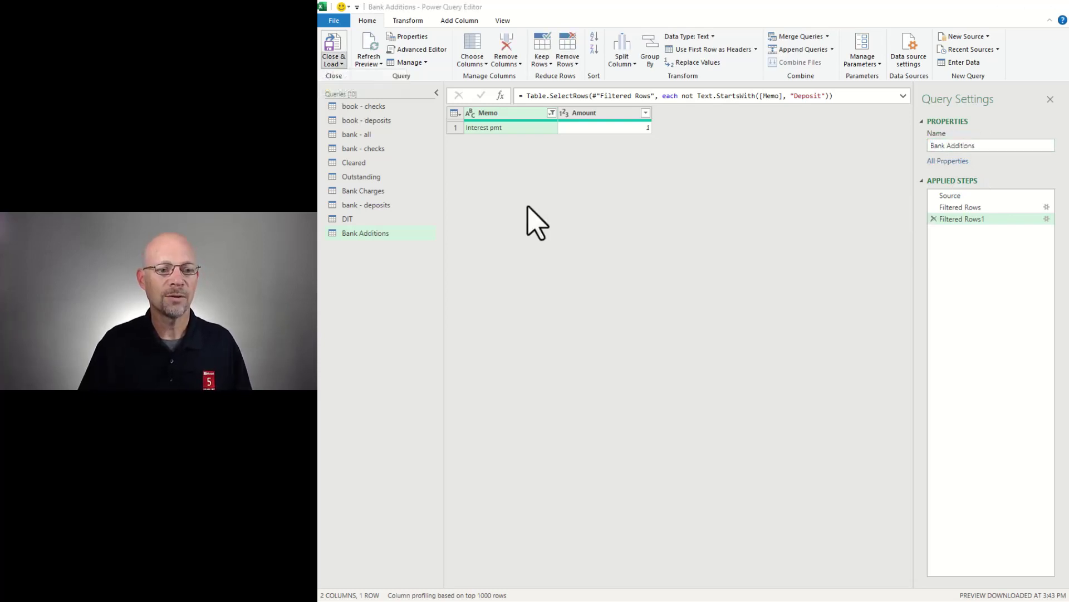
click(708, 362)
click(773, 419)
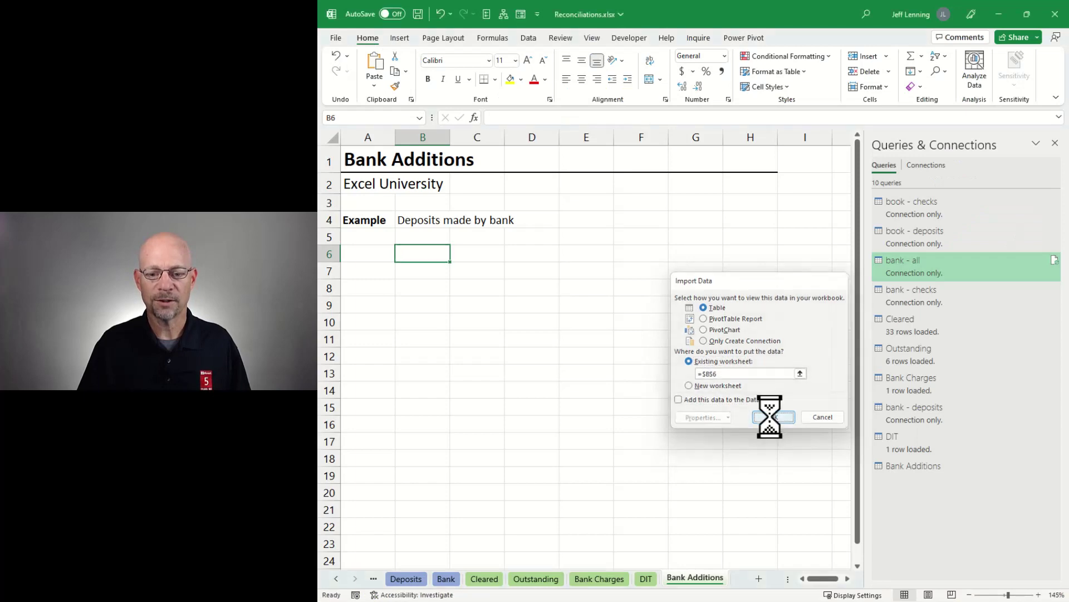
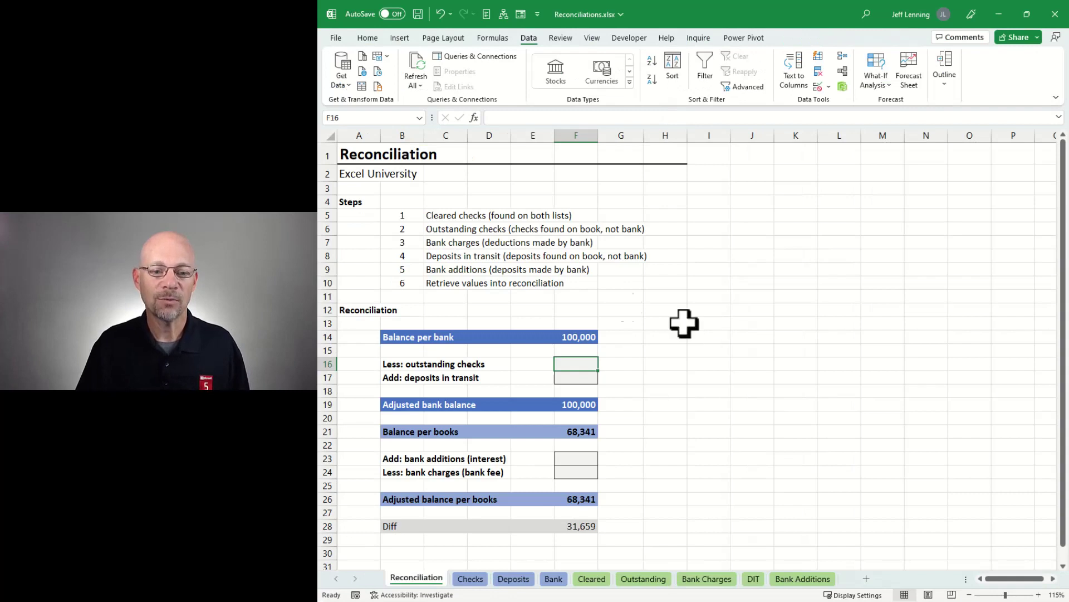
drag(408, 215, 613, 271)
drag(410, 283, 545, 282)
text(6)
click(628, 310)
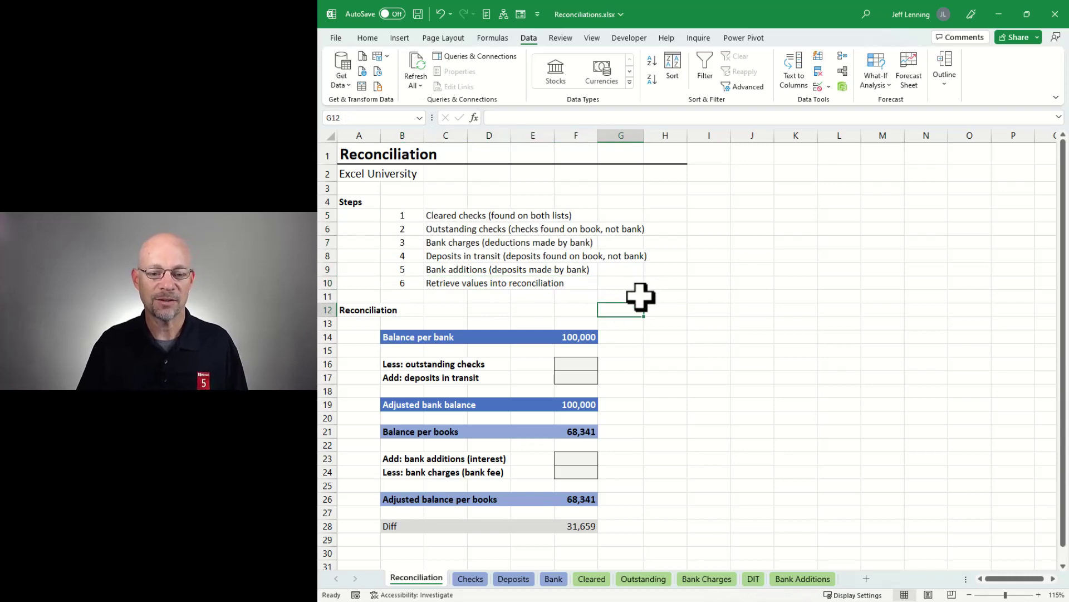
In cell F16 of the Reconciliation sheet, enter a formula that retrieves the table total from the Outstanding sheet.
key(Down)
key(Down)
key(Down)
key(Down)
key(Left)
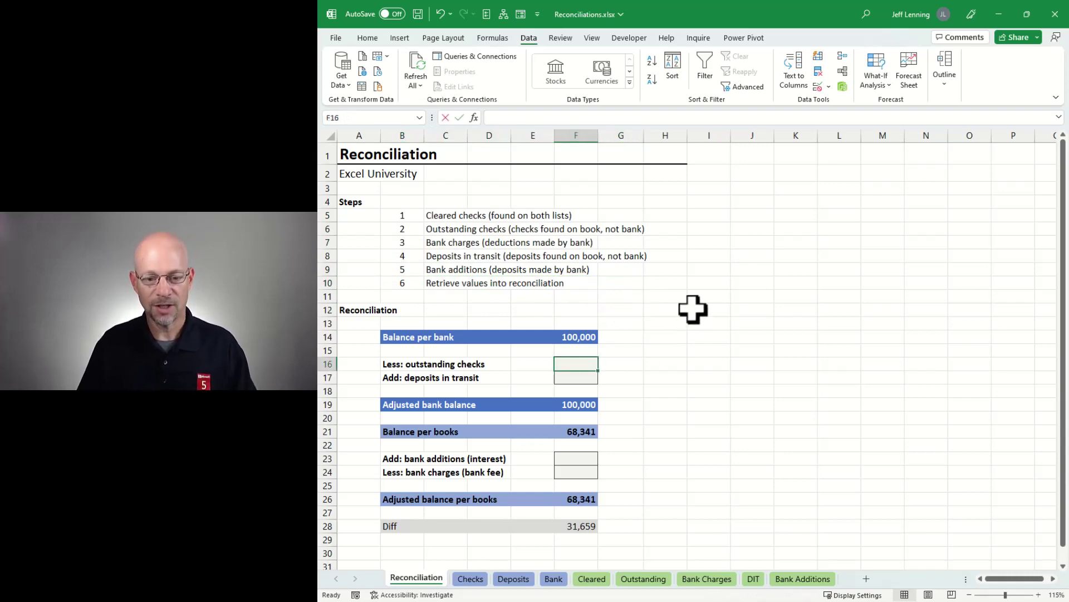
text(=)
click(644, 580)
click(498, 374)
key(Return)
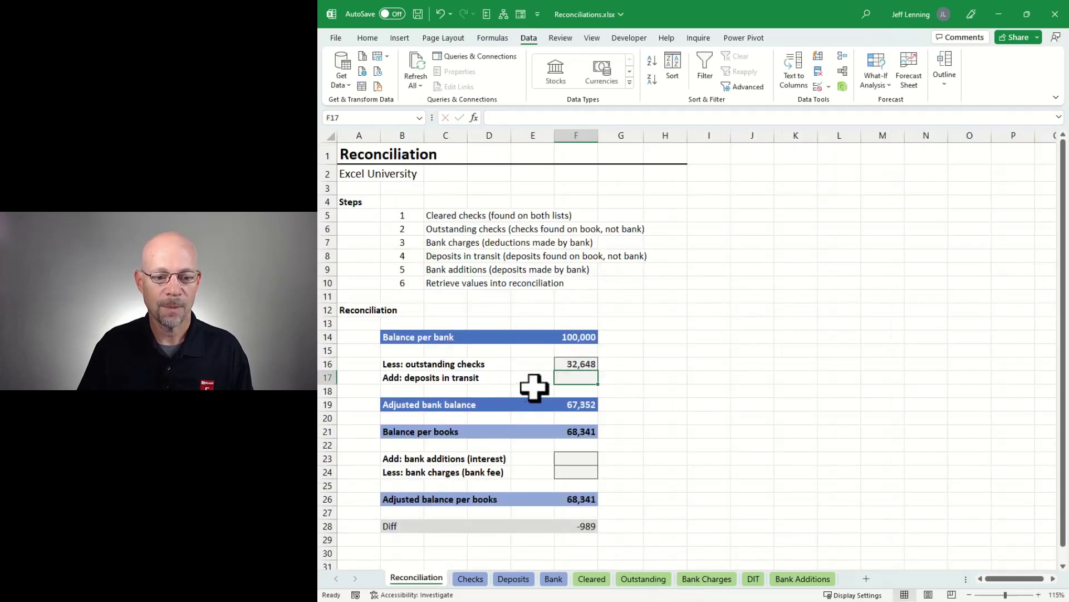
In cell F17, enter =DIT[[#Totals],[Total]] to retrieve the deposits in transit total from the DIT sheet.
text(=)
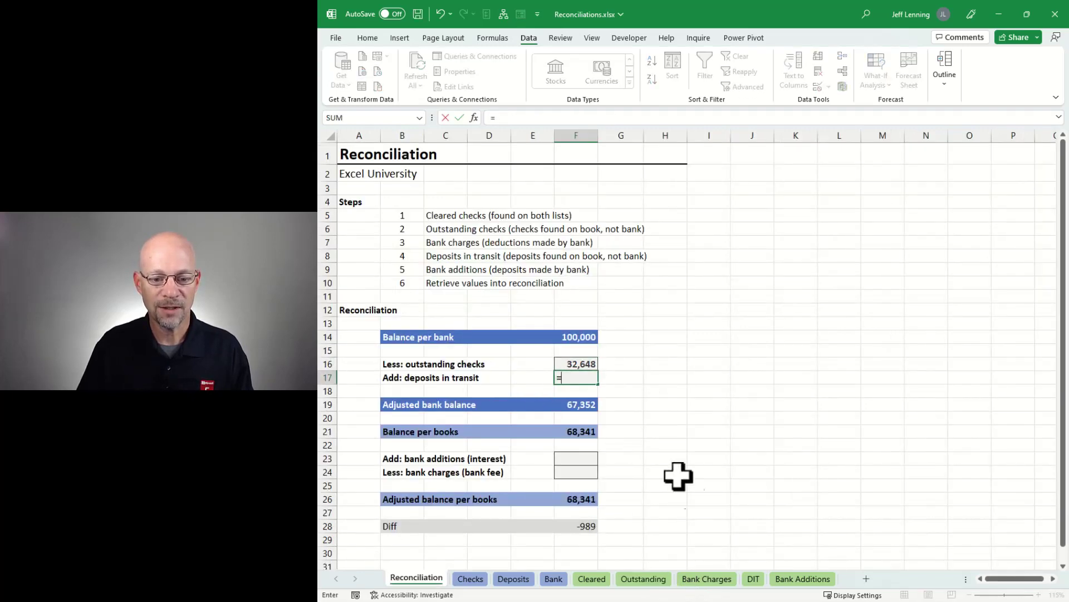
click(752, 580)
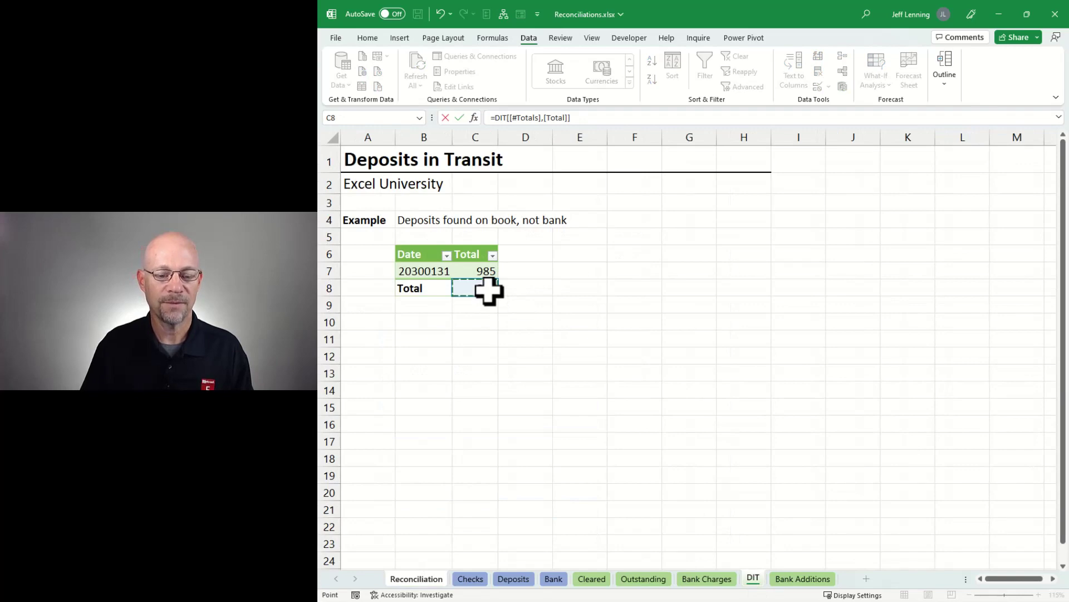
key(Return)
In cell F23, enter a formula that retrieves the table total from the Bank Additions sheet.
click(576, 458)
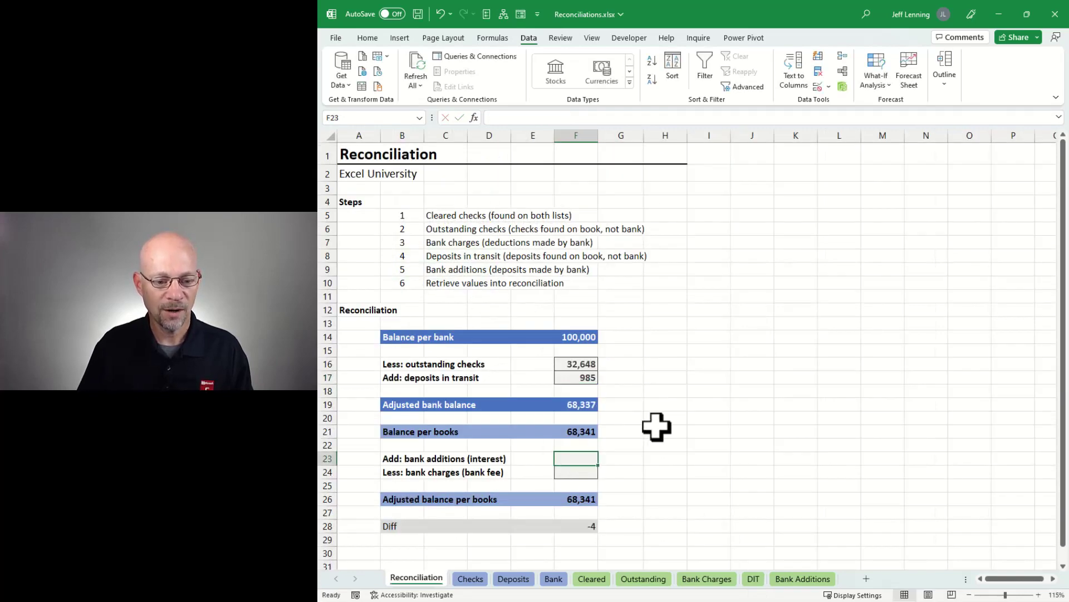
text(=)
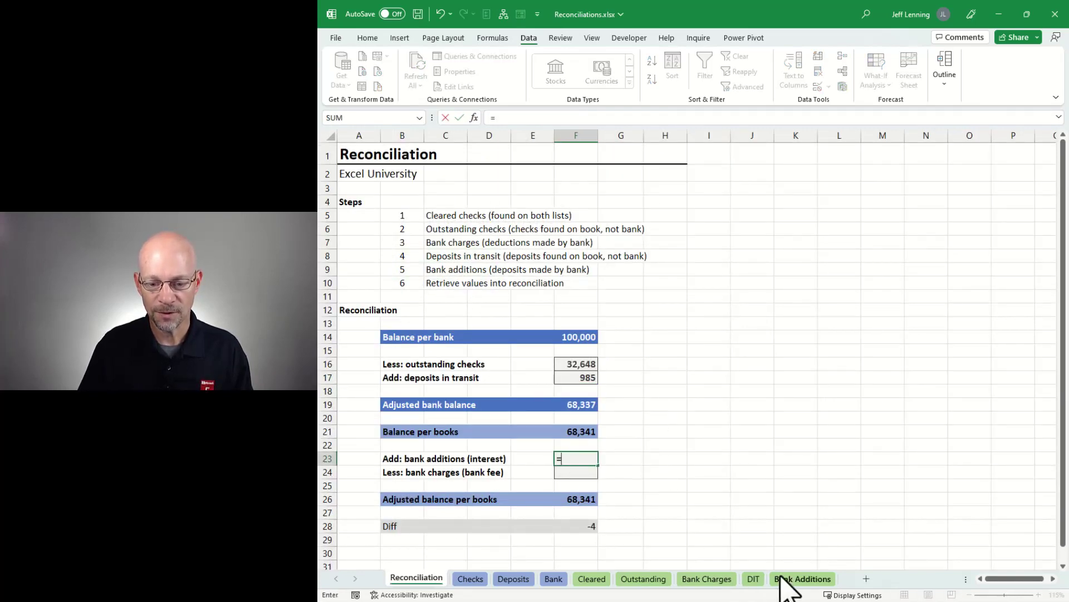
click(802, 578)
click(512, 287)
key(Return)
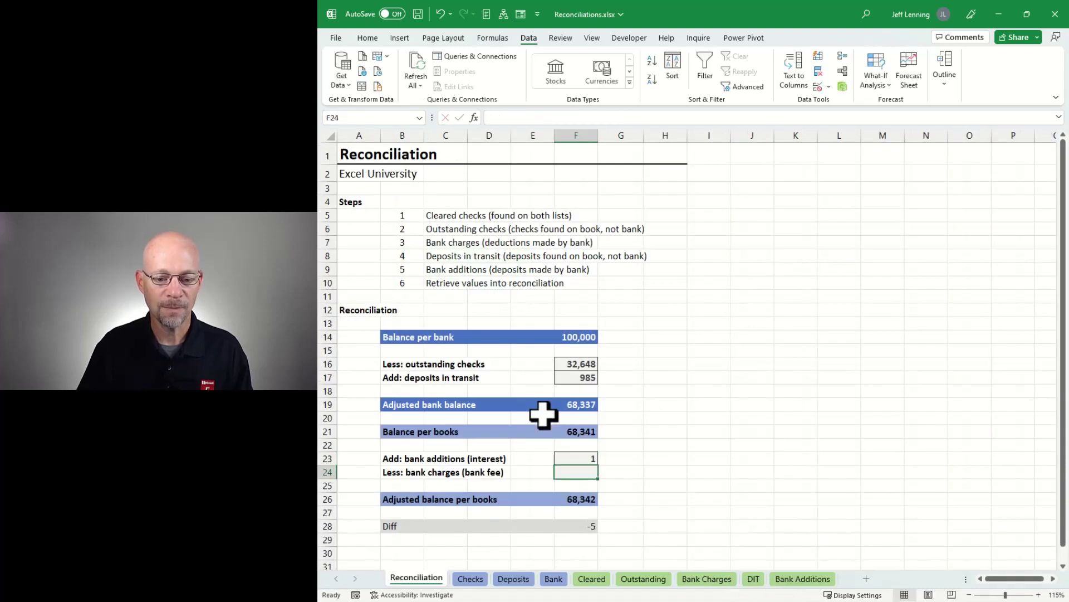
In cell F24, enter =Bank_Charges[[#Totals],[Amount]] to retrieve the total from the Bank Charges sheet.
text(=)
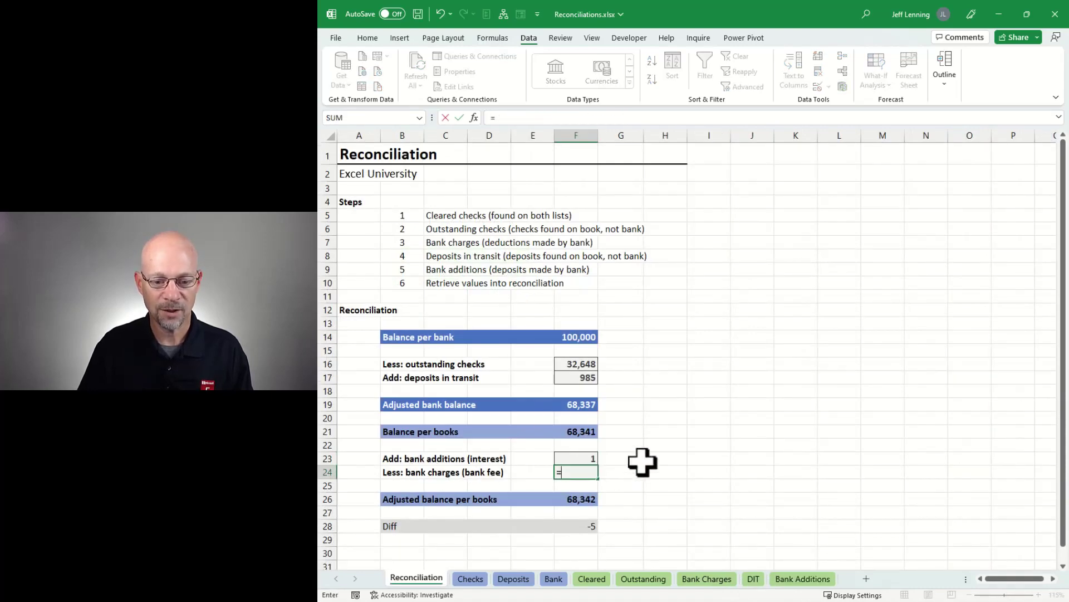
click(703, 579)
click(510, 288)
key(Return)
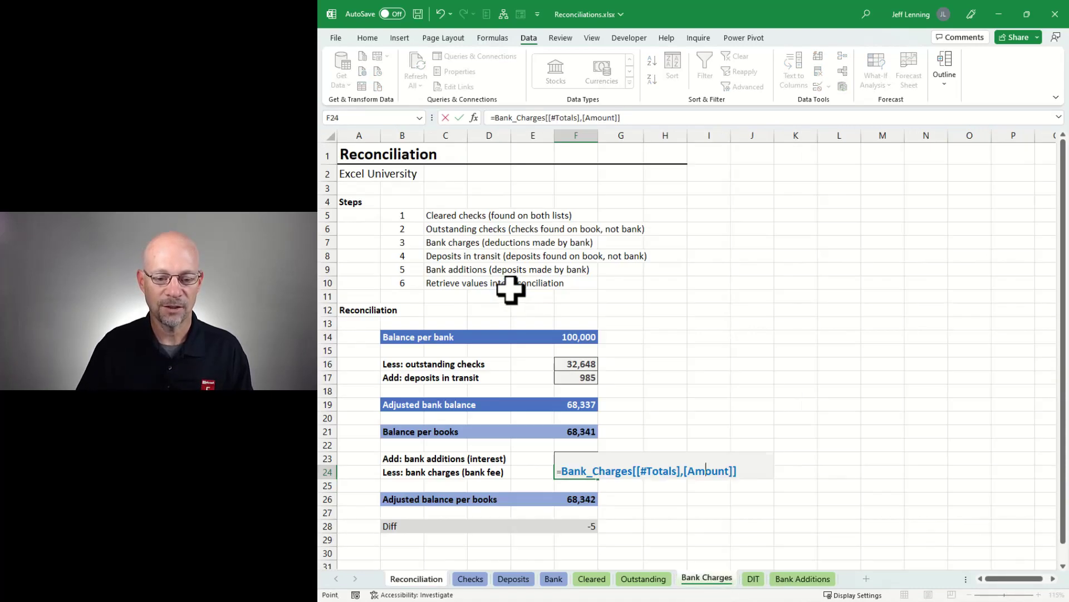
Review the reconciliation's Diff row, the source data on the Checks, Deposits and Bank sheets, and the balances per bank and per books.
drag(392, 525, 590, 529)
click(640, 517)
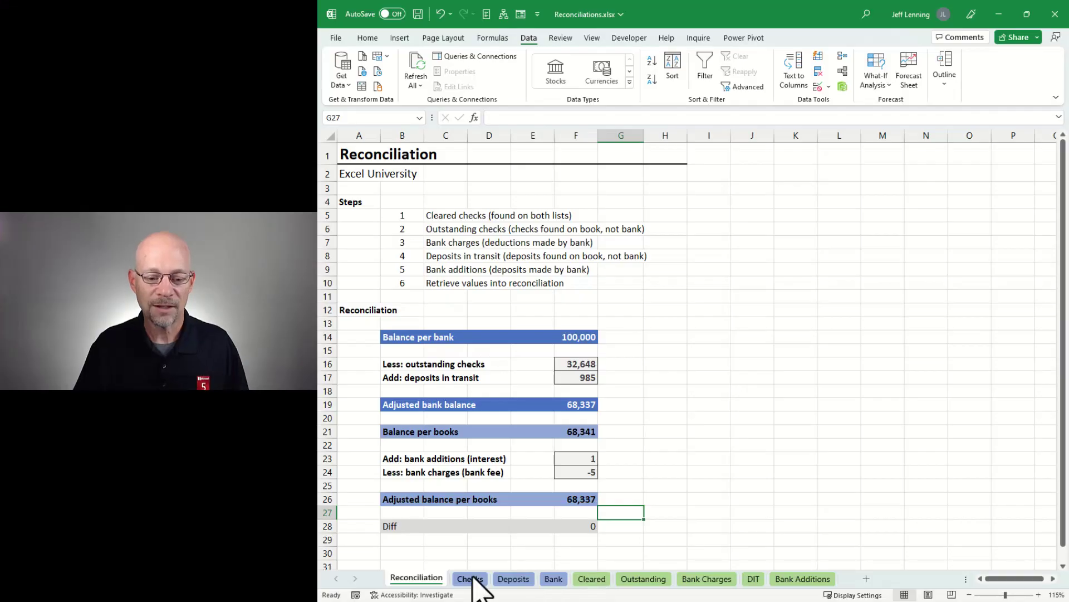
click(471, 579)
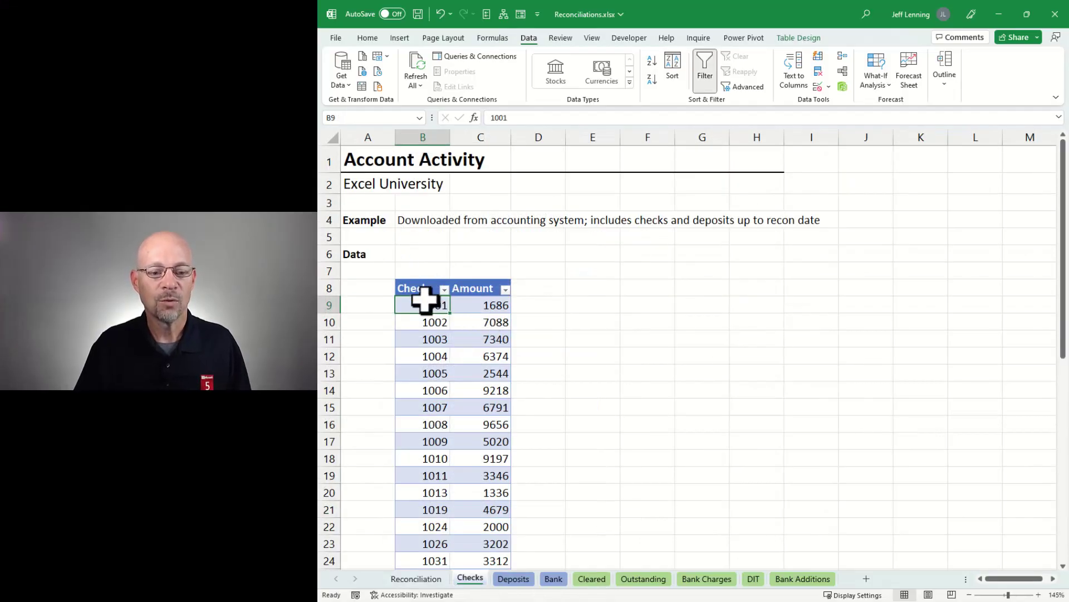
click(512, 579)
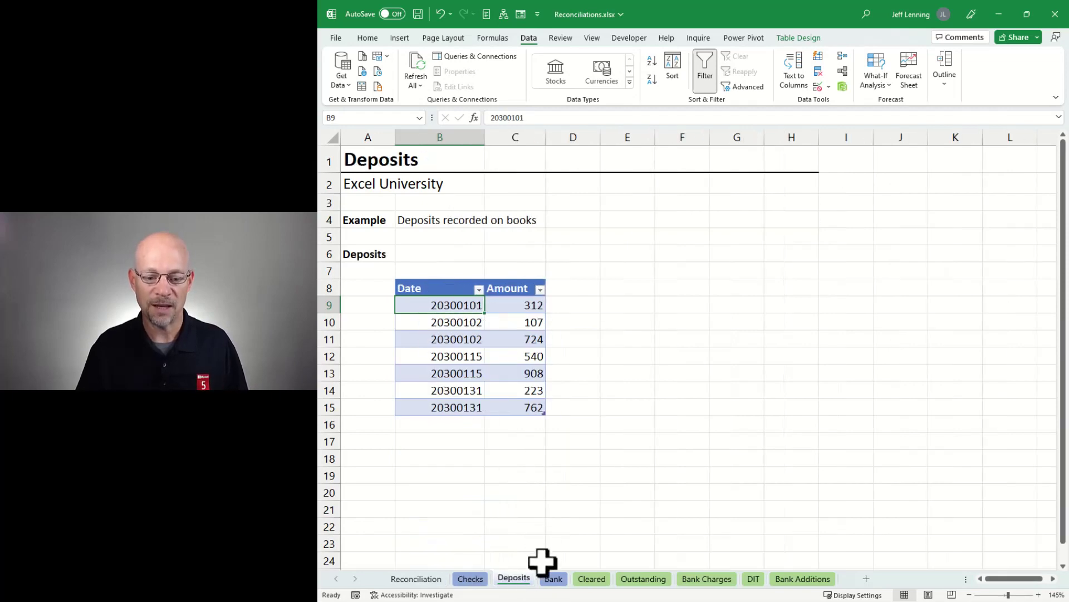
click(553, 579)
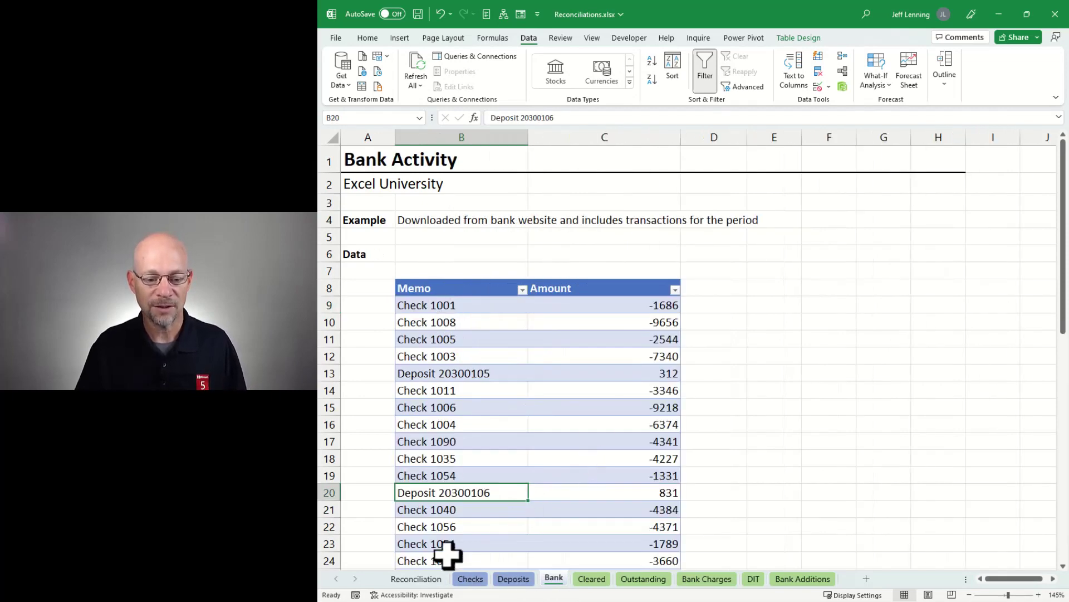
click(417, 580)
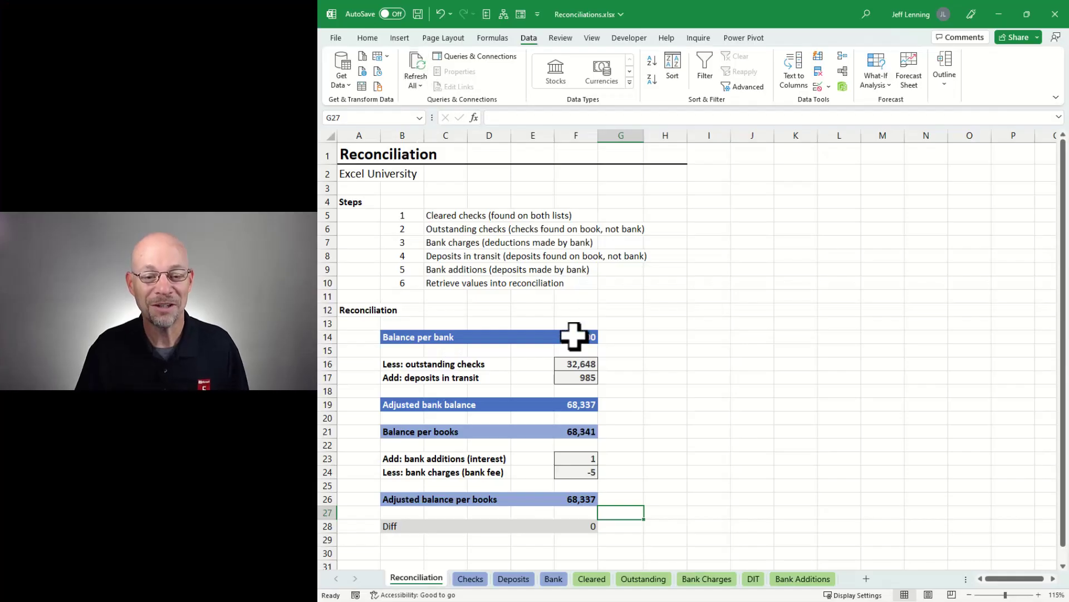
click(575, 336)
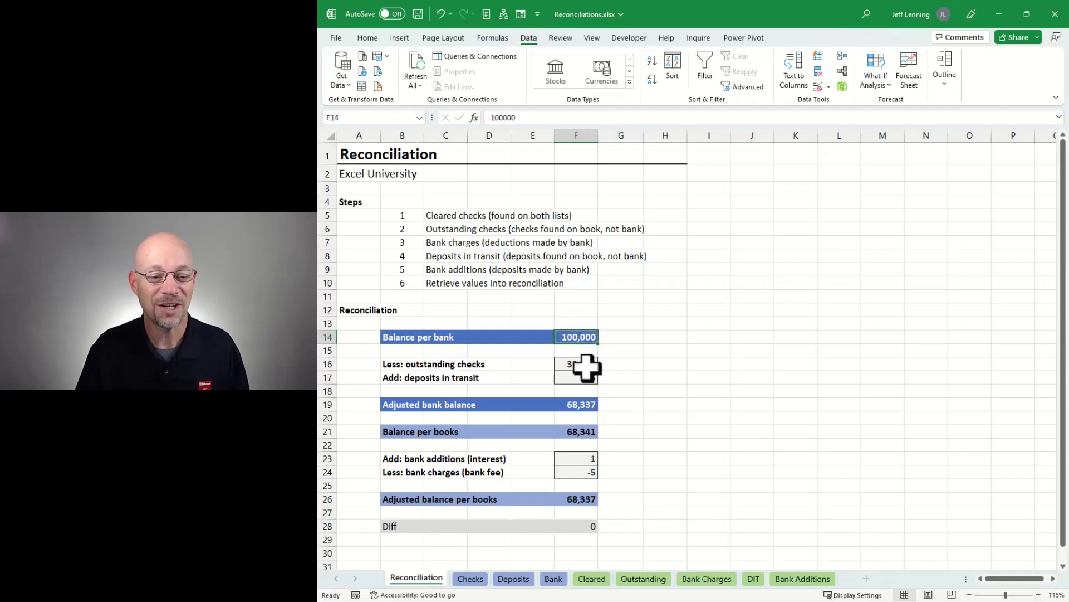
click(583, 432)
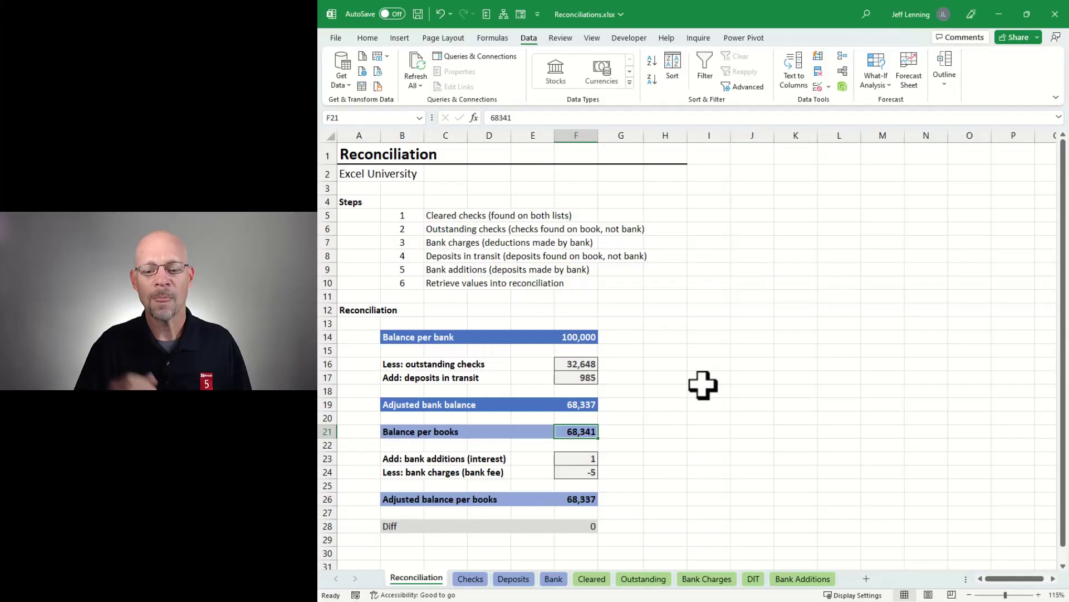
click(469, 579)
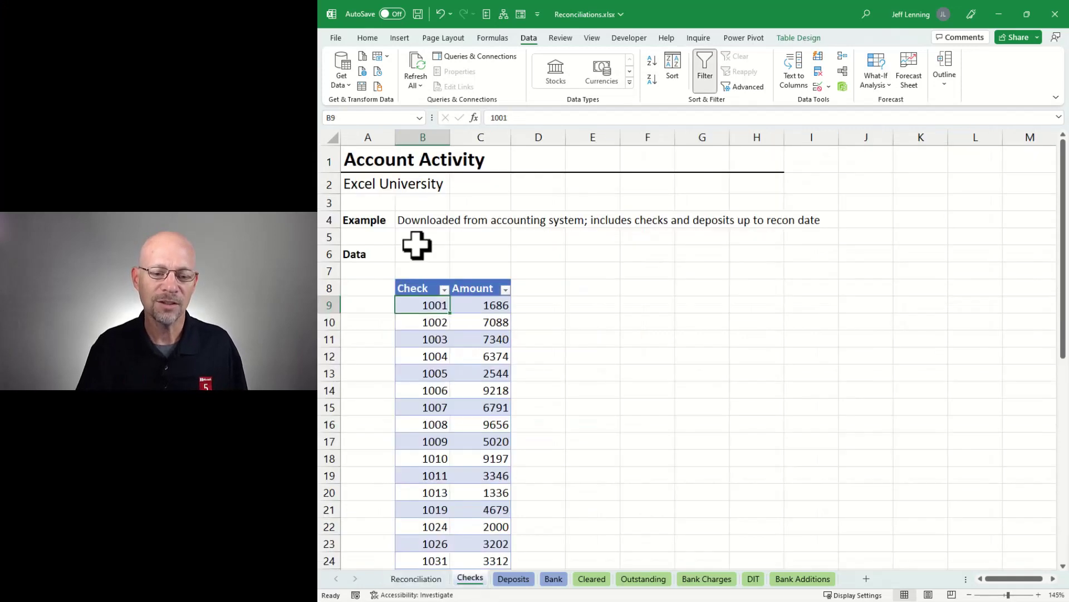
drag(427, 303, 480, 441)
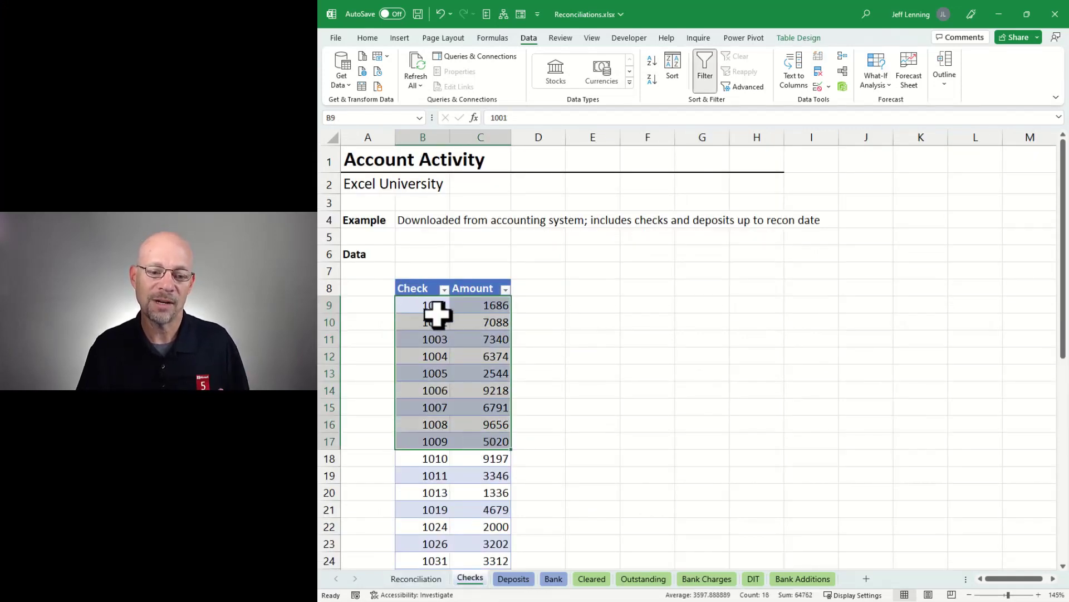
click(439, 306)
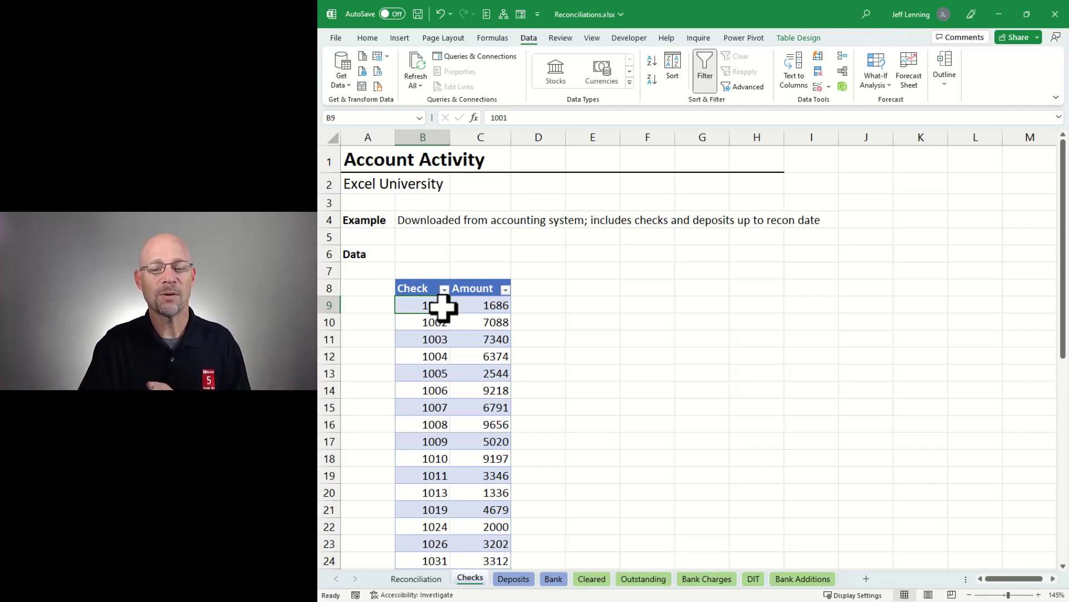
Return to the Reconciliation sheet and refresh all queries in the workbook.
key(ctrl+Page_Up)
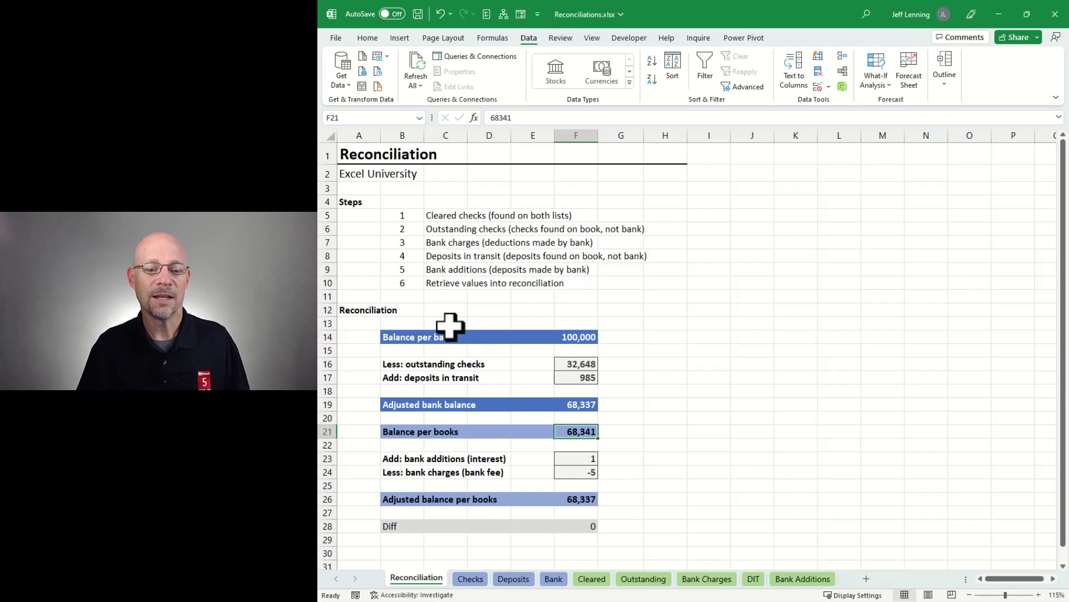
click(419, 71)
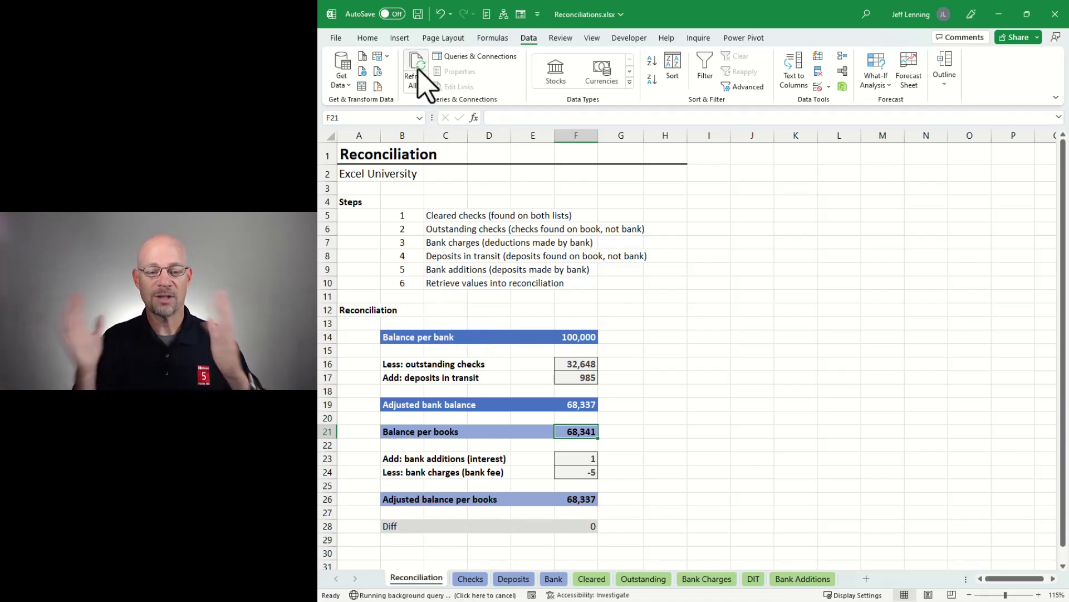